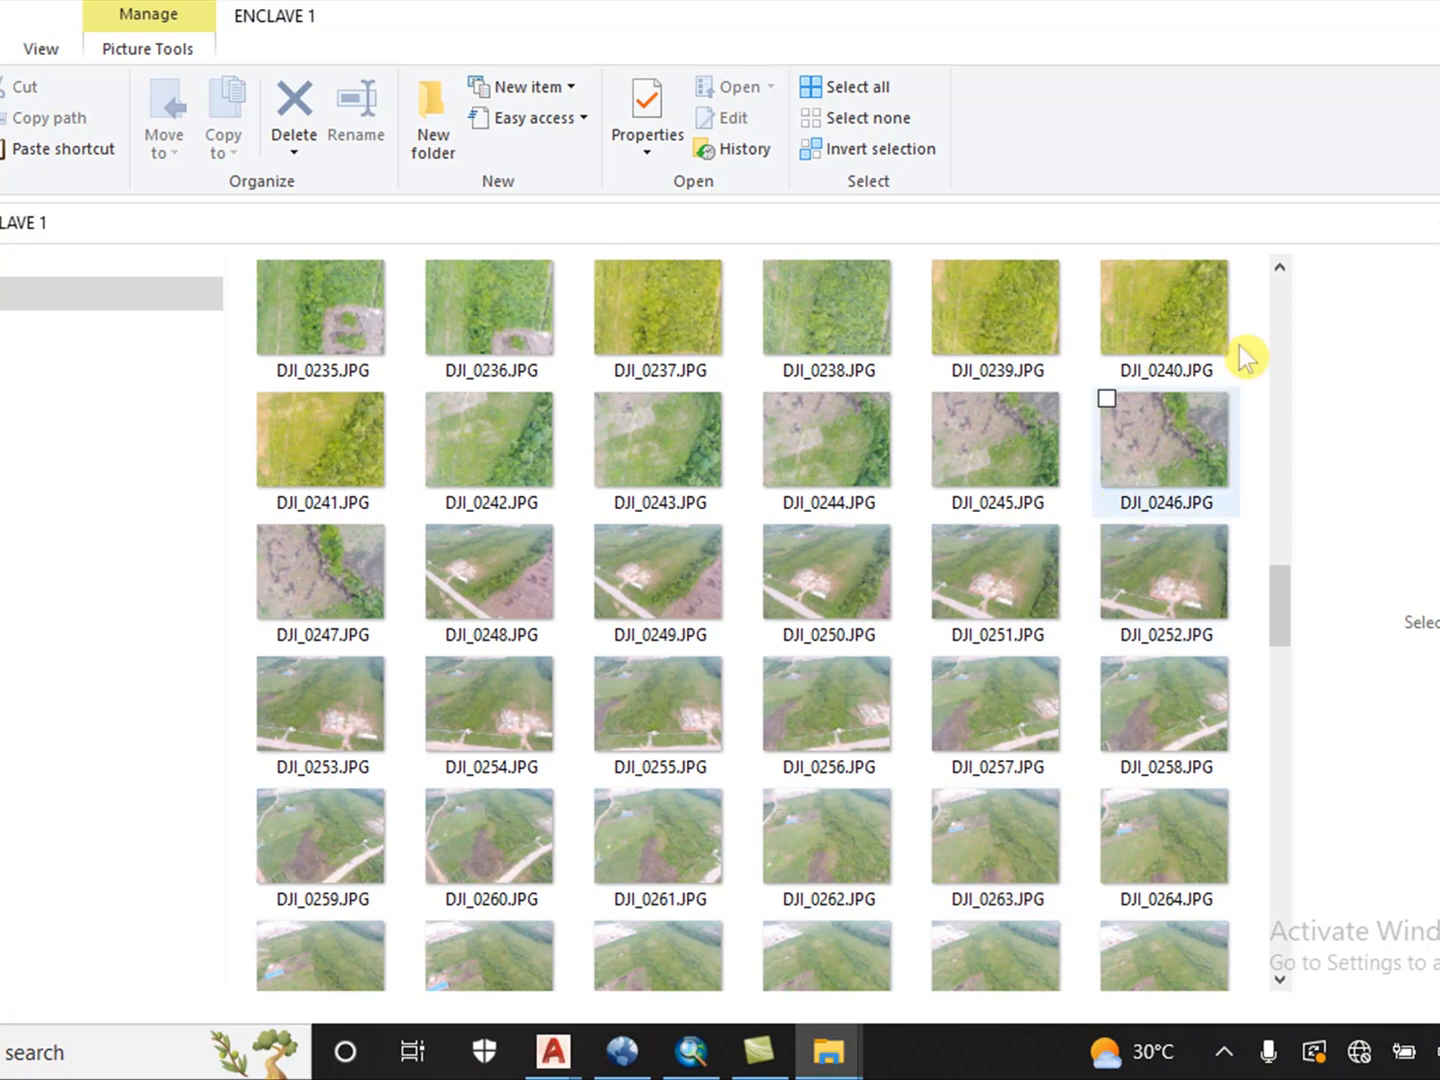
Minimise the open photo folder and launch Agisoft Metashape Professional (64 bit).
{"action": "left_click", "coordinate": [1439, 15]}
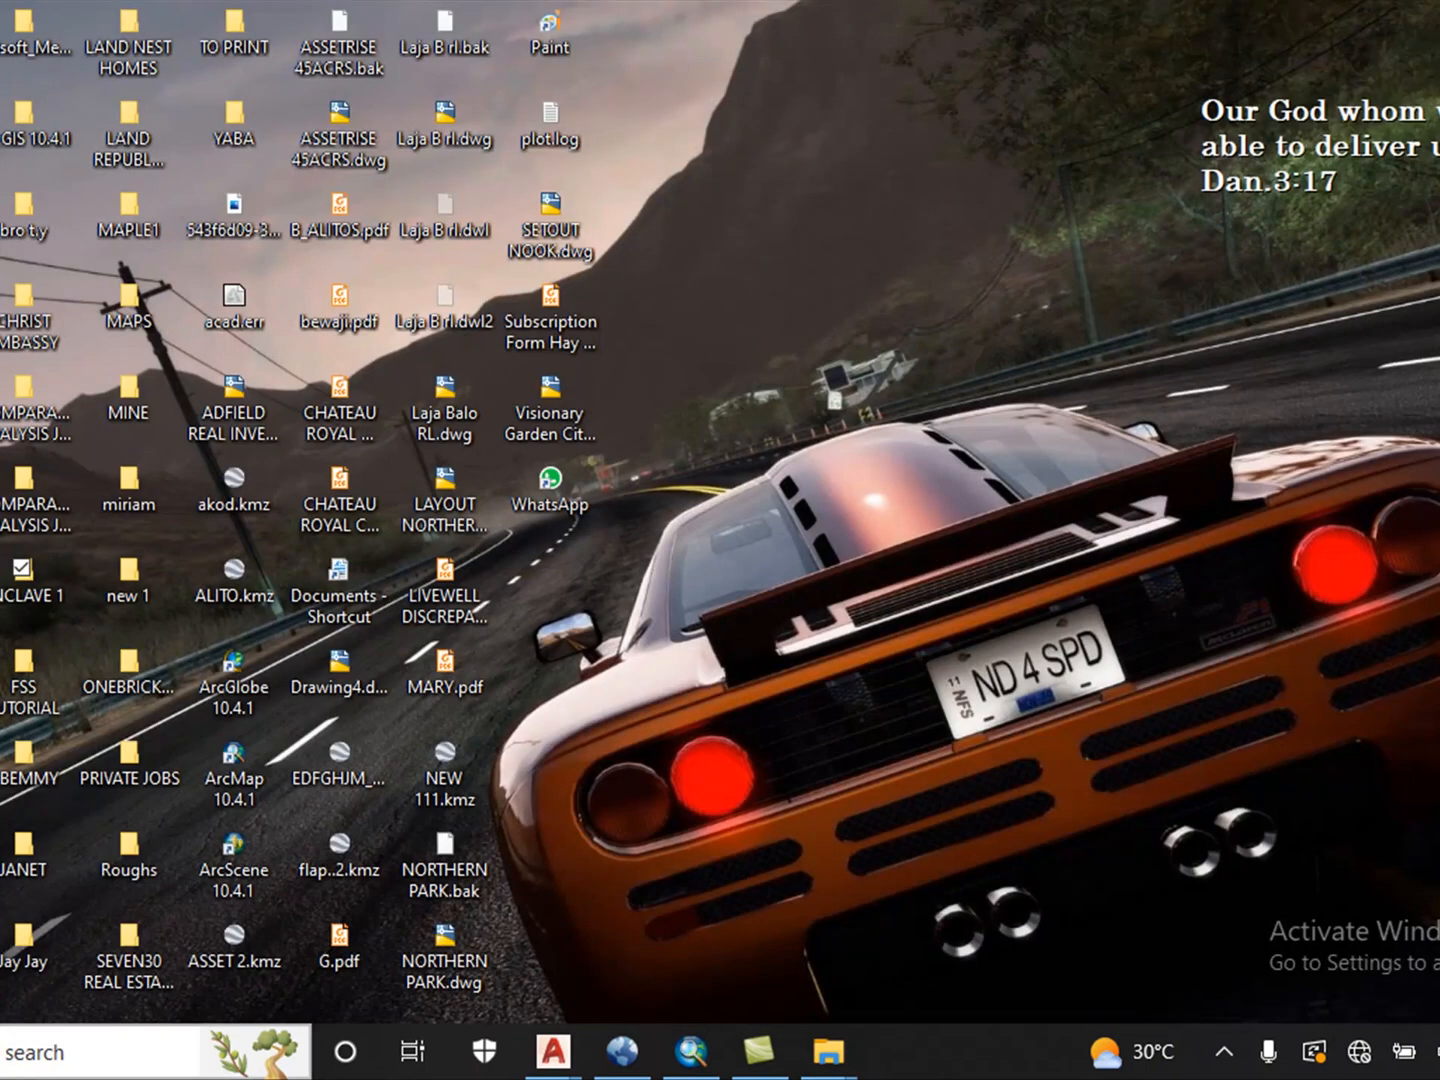
{"action": "left_click", "coordinate": [20, 1052]}
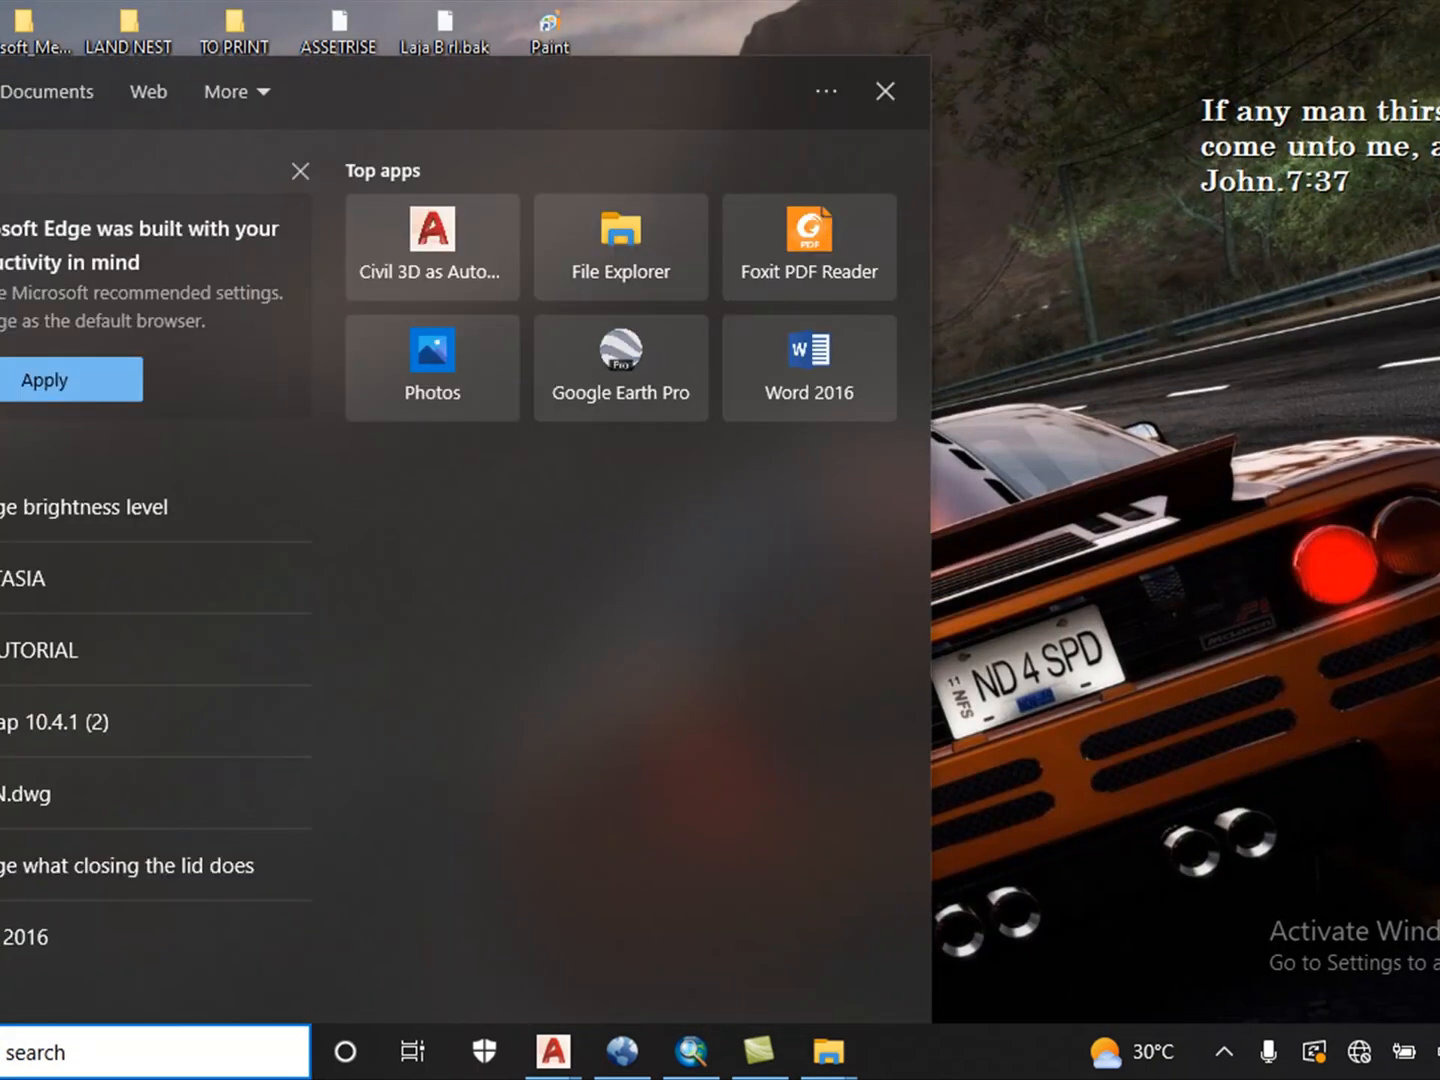
{"action": "type", "text": "a"}
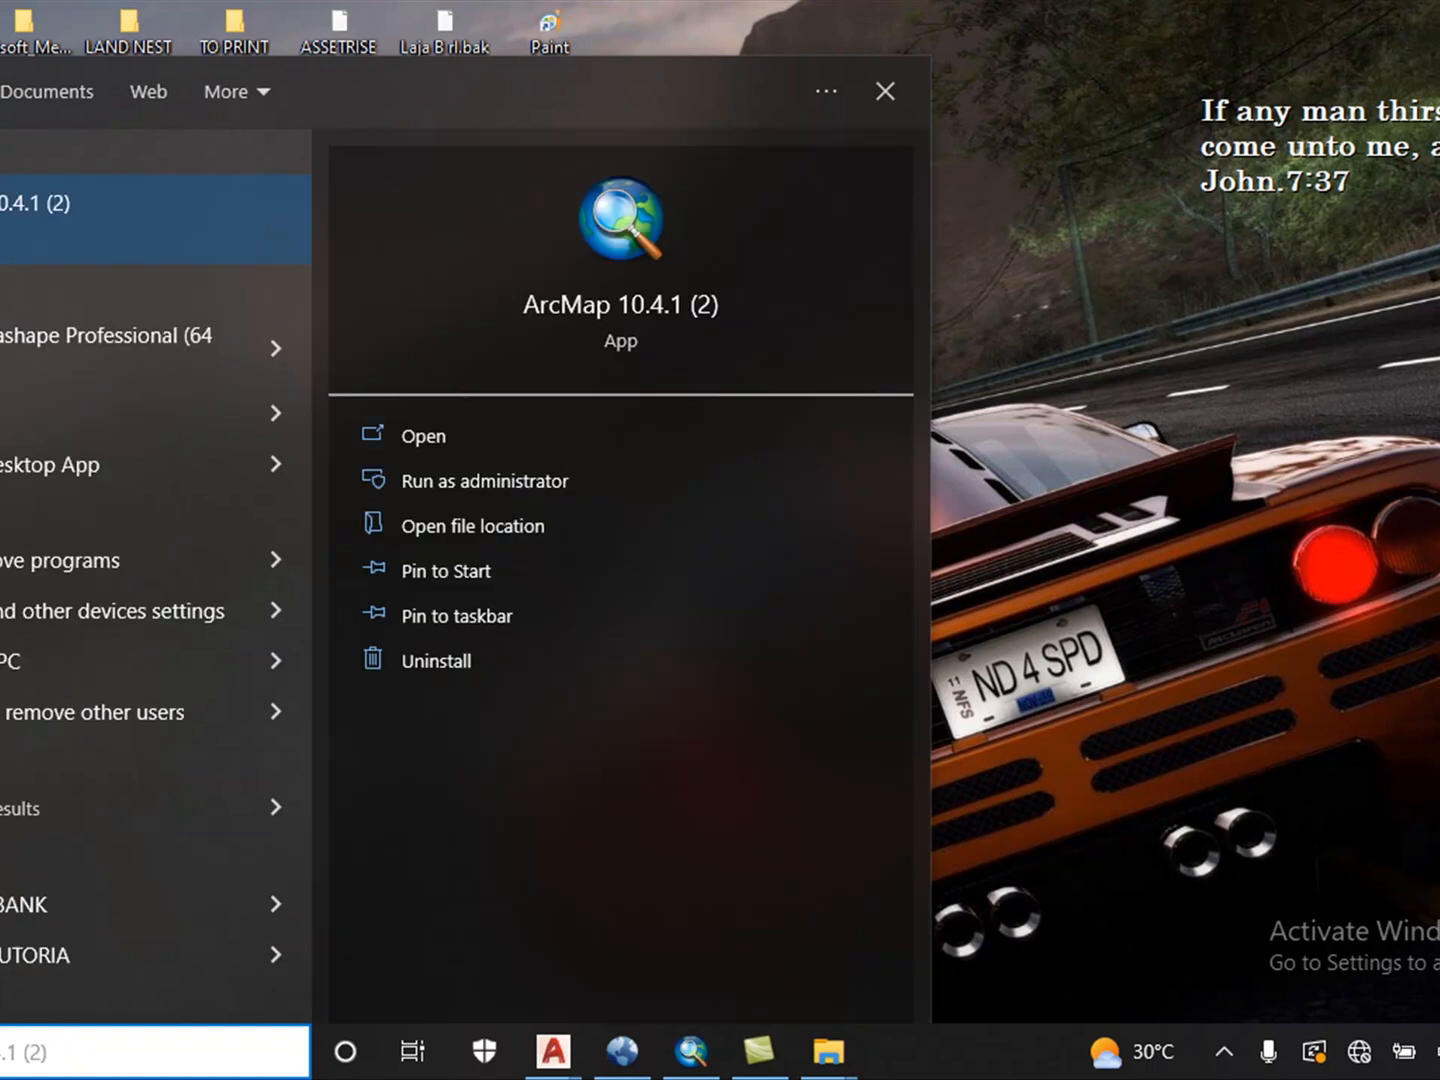
{"action": "type", "text": "g"}
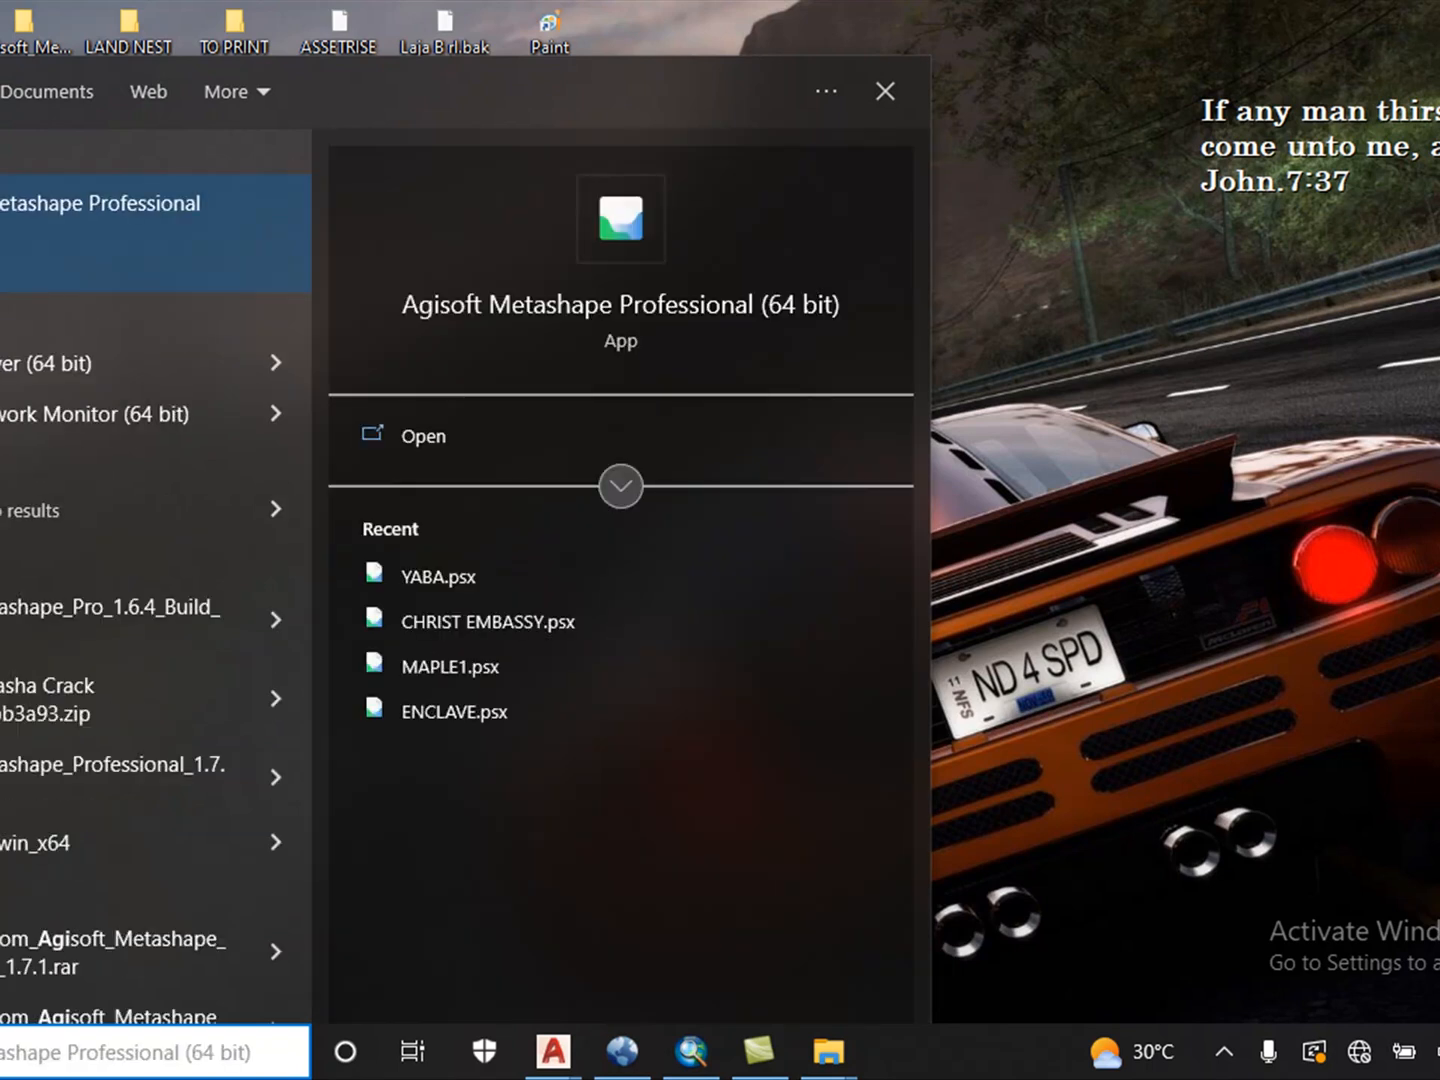
{"action": "left_click", "coordinate": [186, 225]}
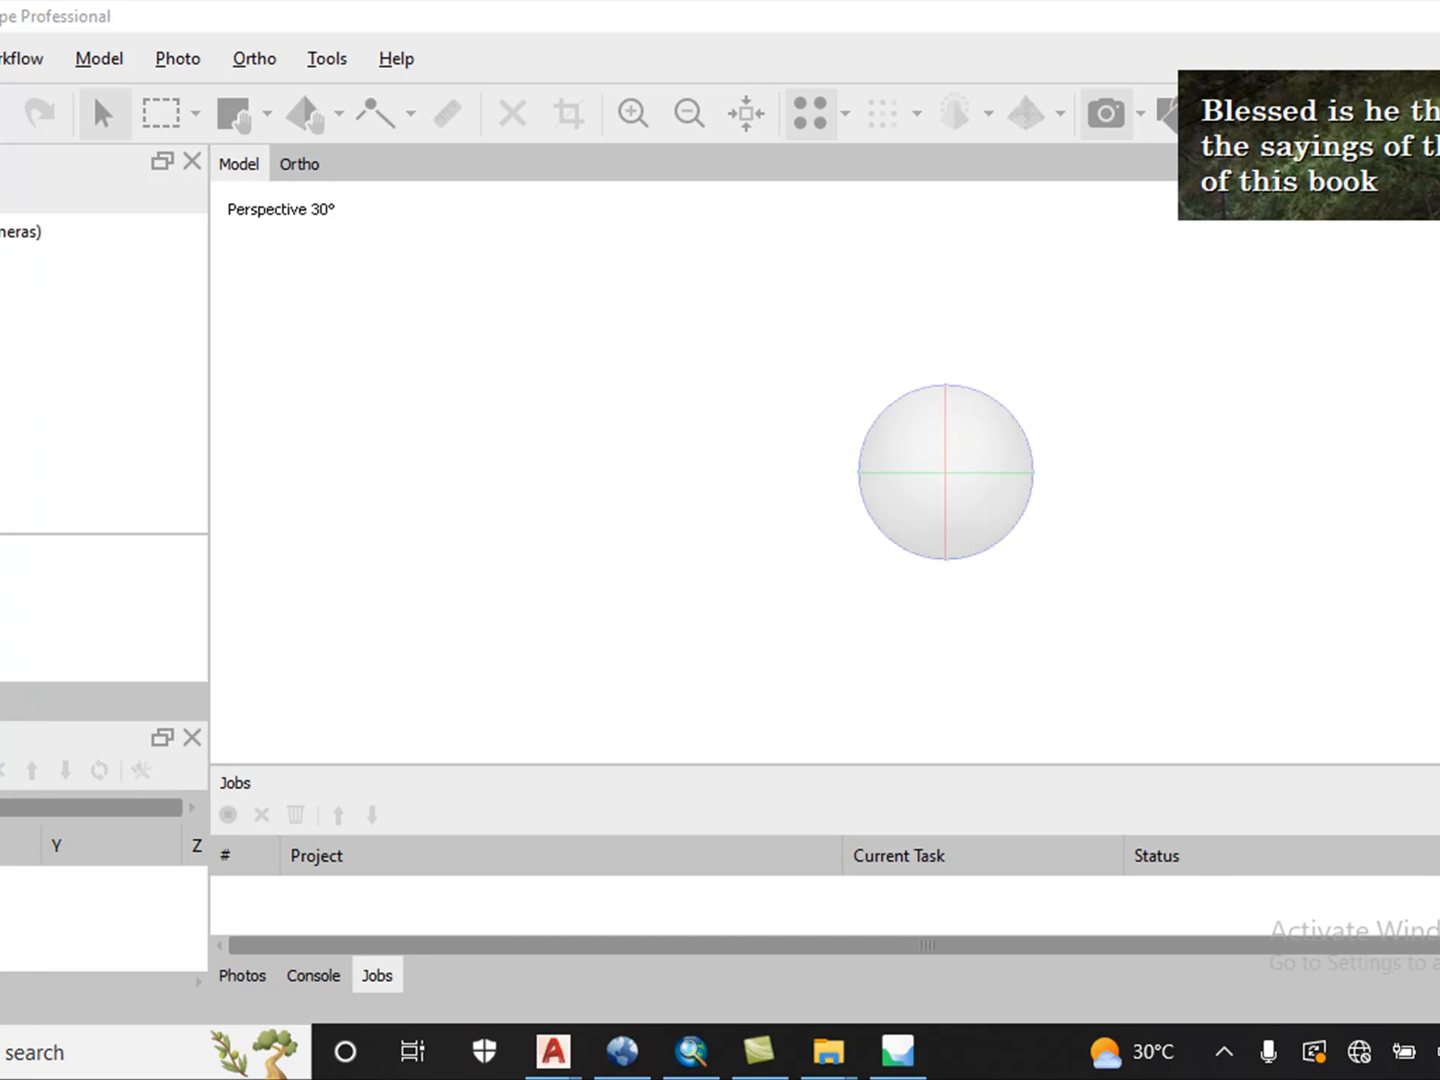
{"action": "key", "text": "alt+f"}
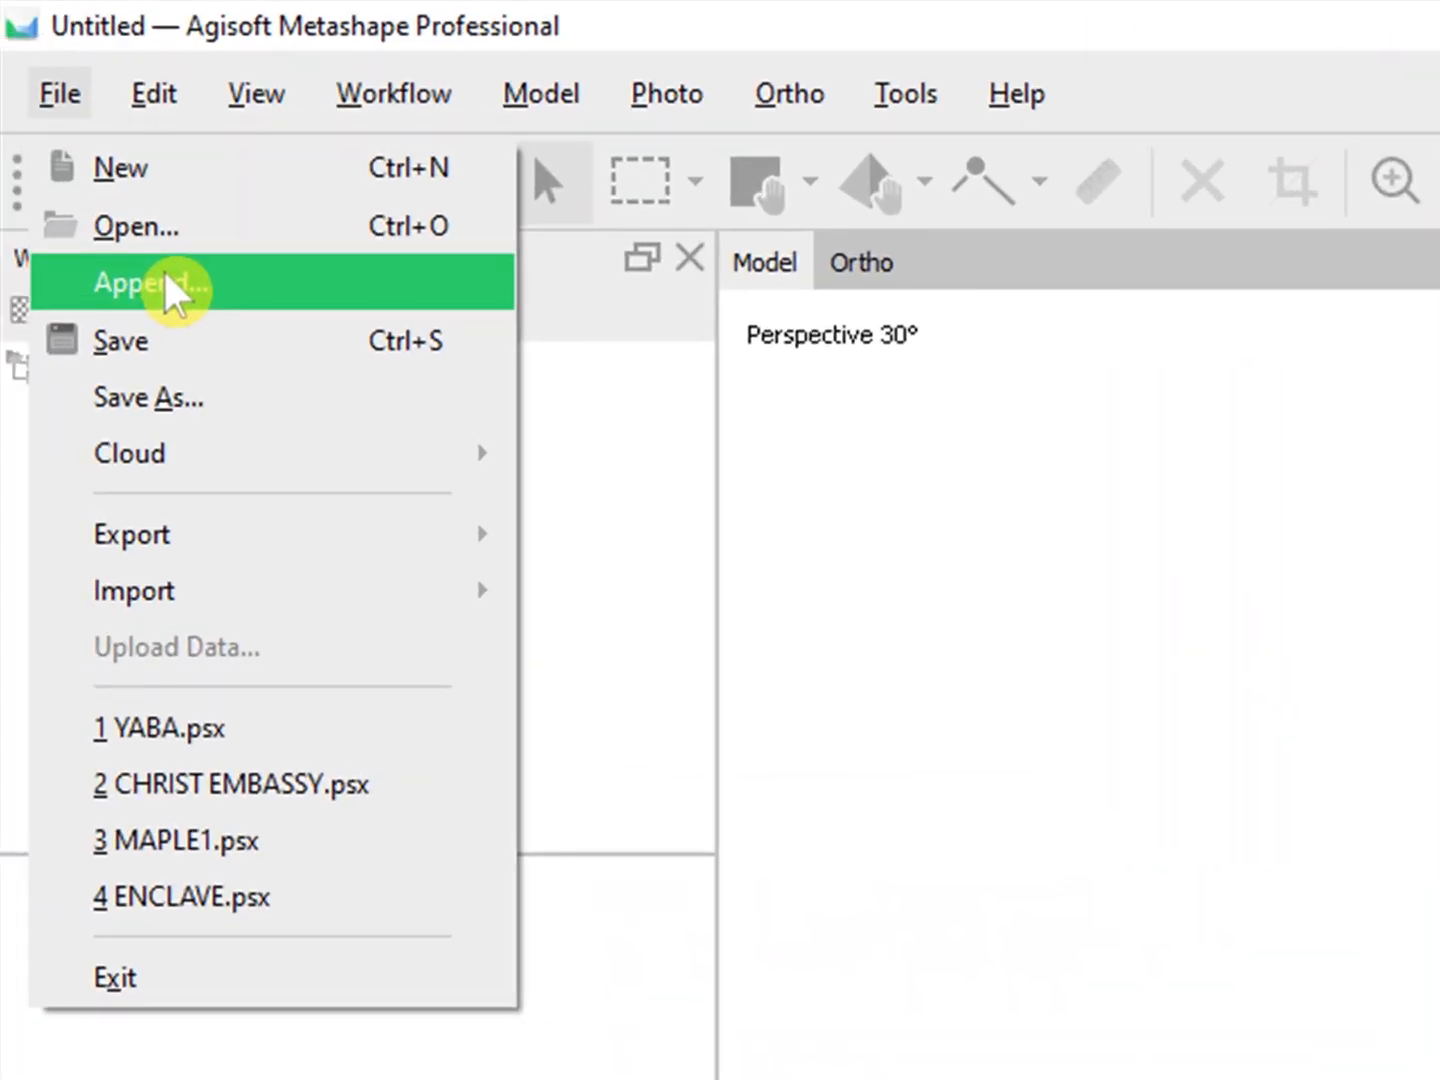
{"action": "mouse_move", "coordinate": [173, 104]}
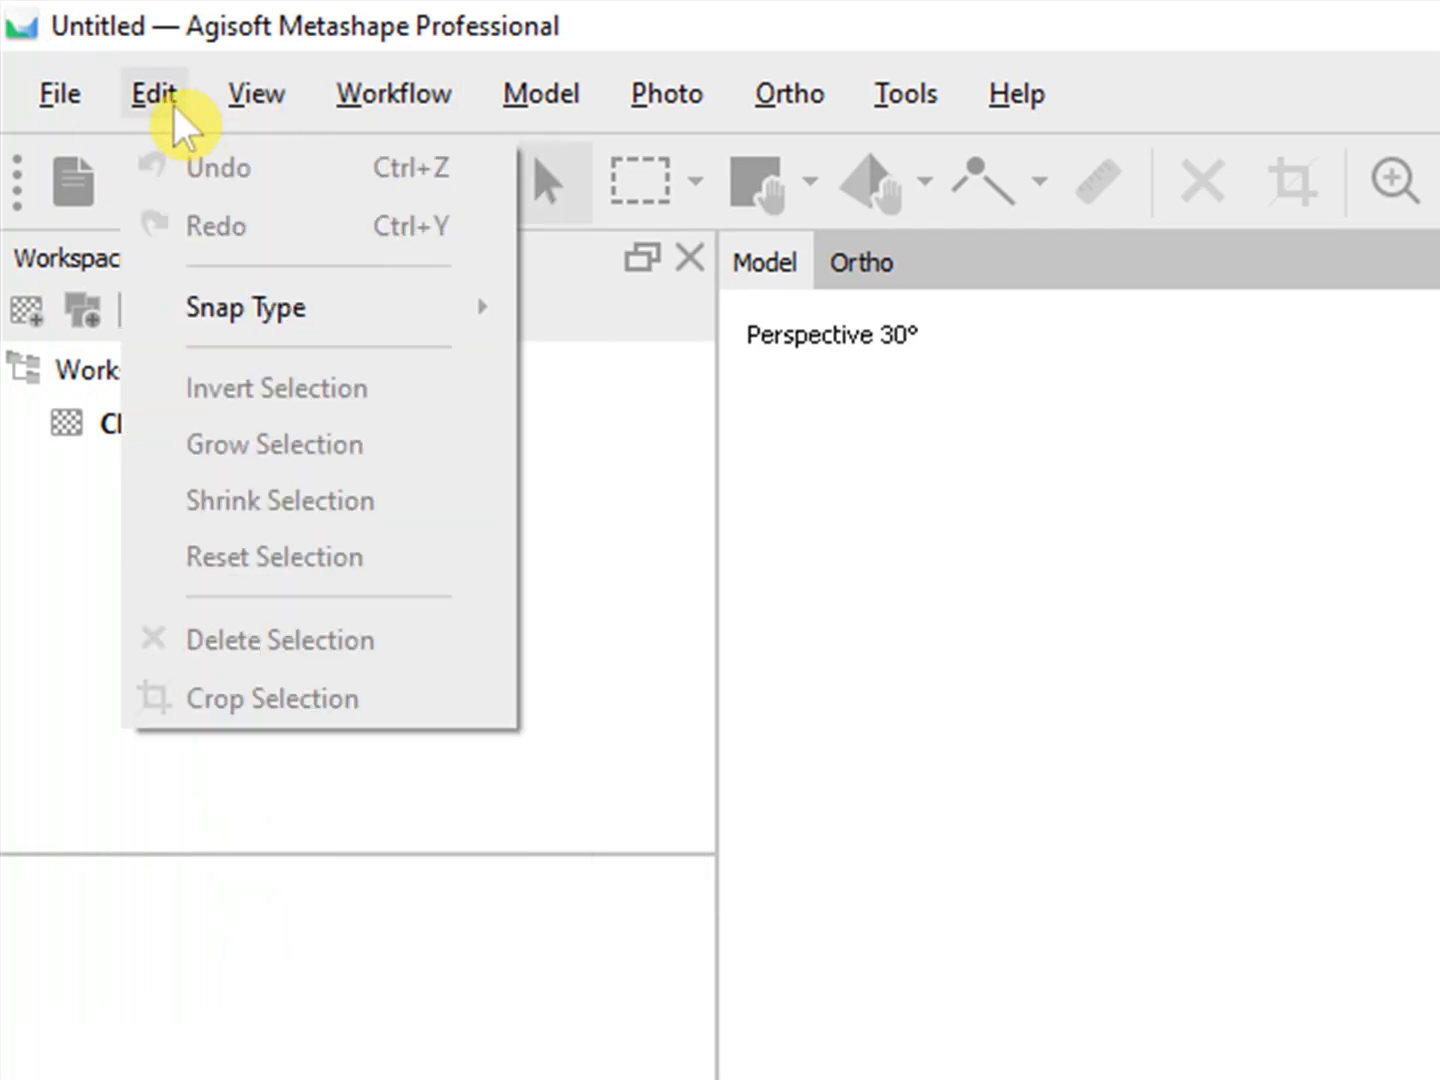
{"action": "left_click", "coordinate": [338, 84]}
{"action": "left_click", "coordinate": [340, 88]}
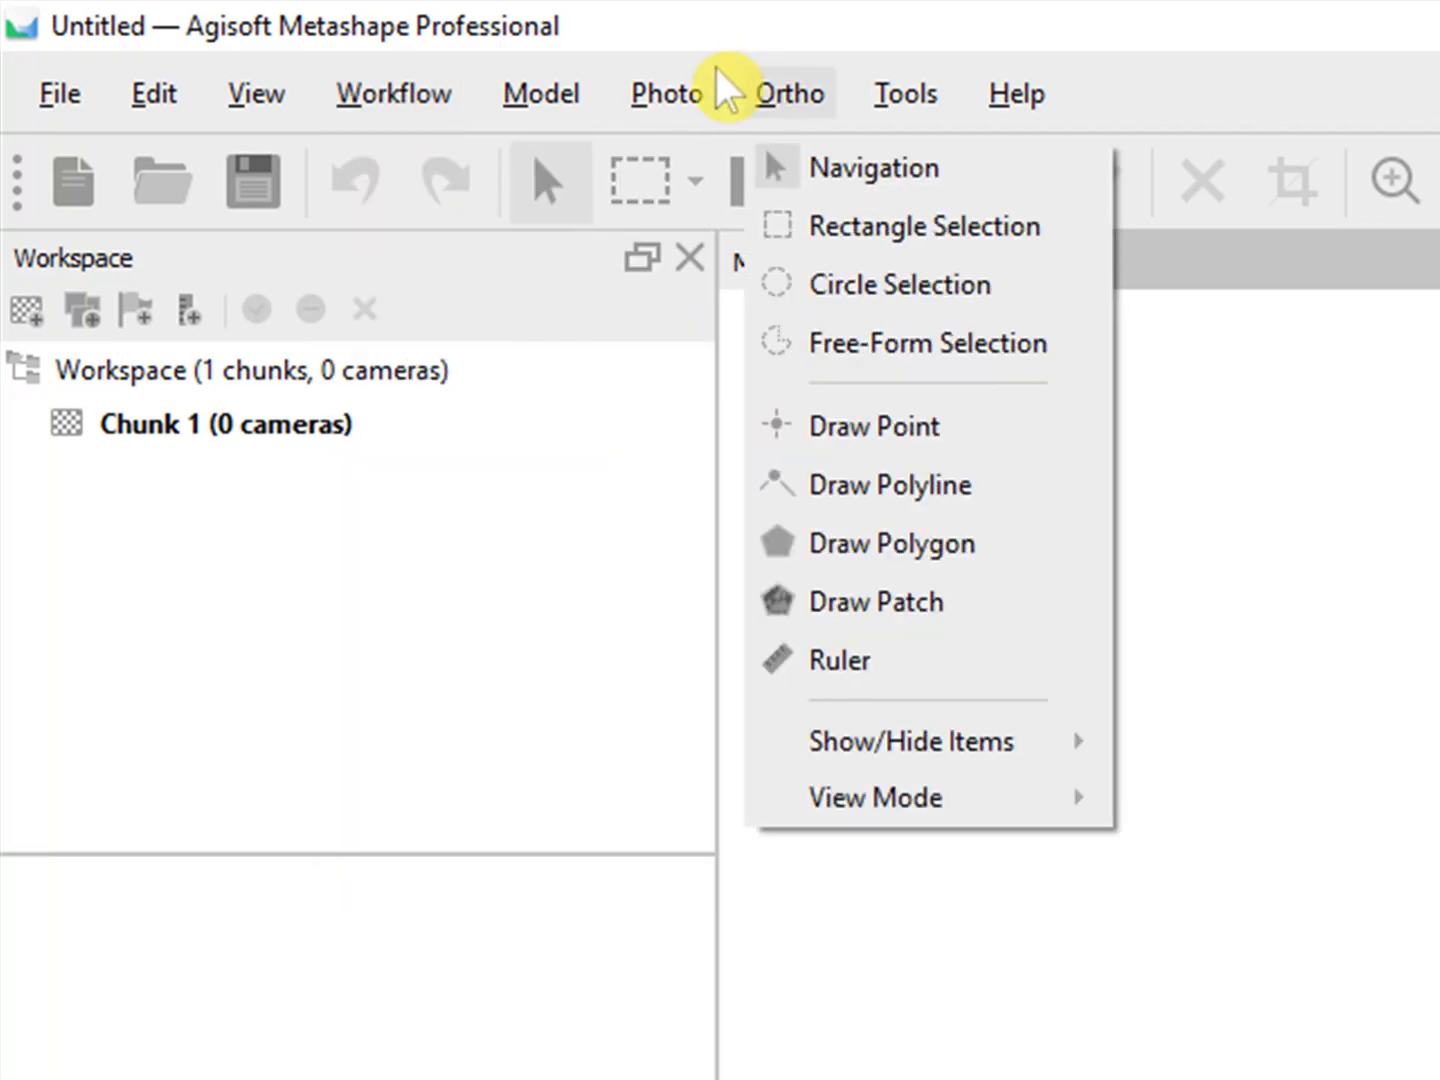
{"action": "mouse_move", "coordinate": [561, 77]}
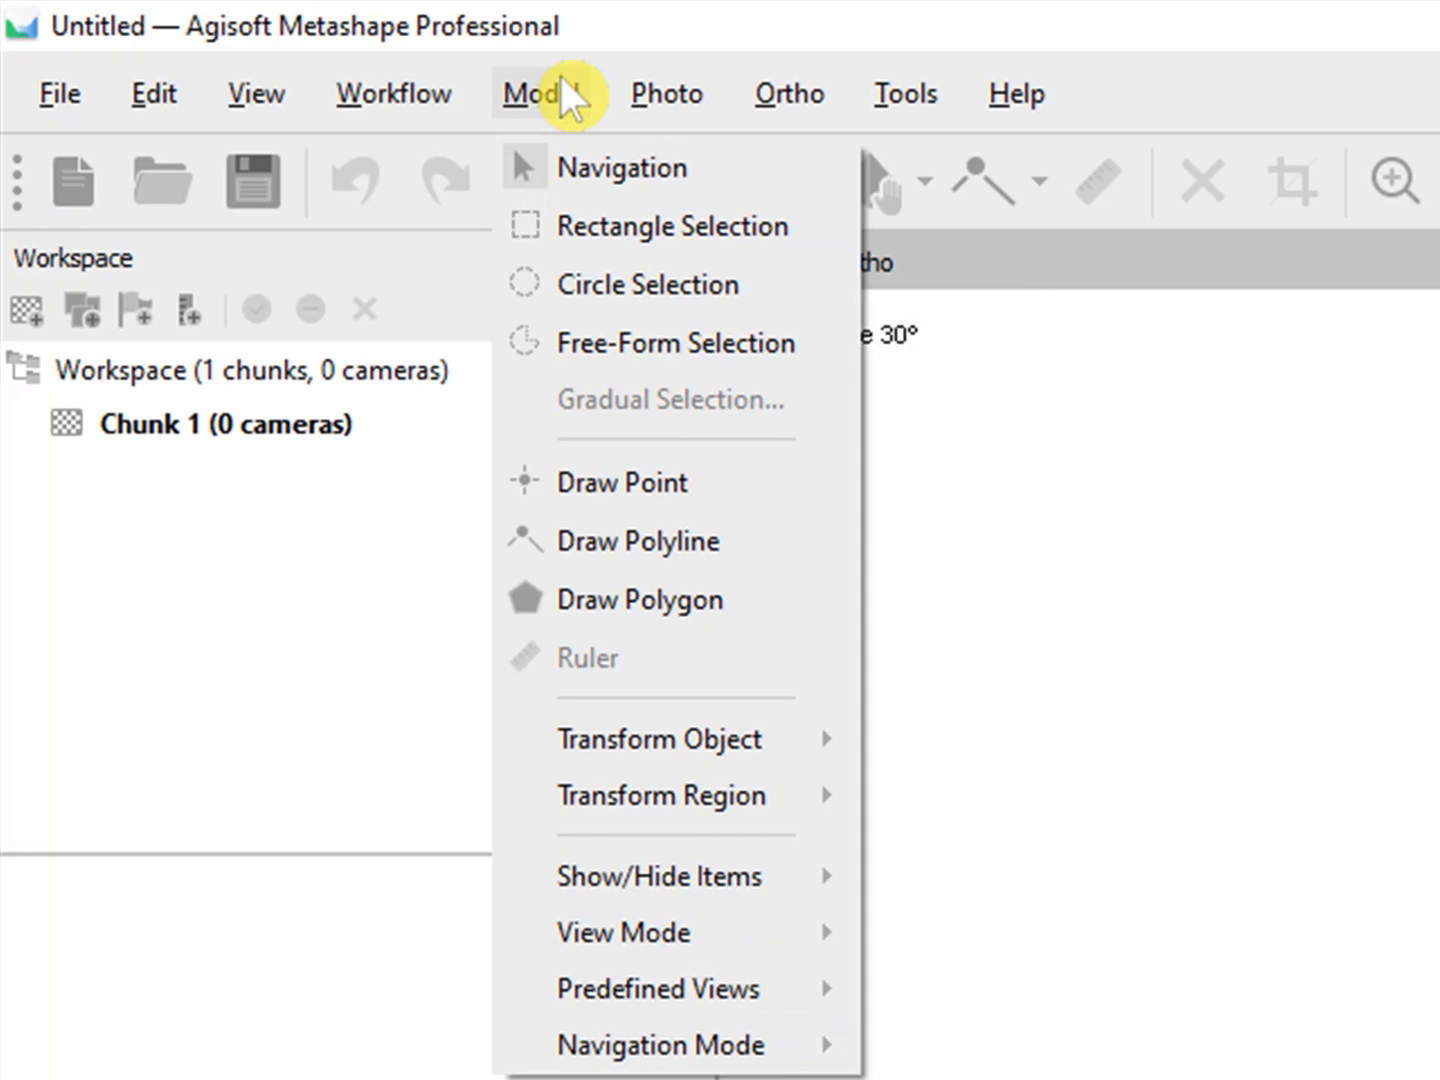
{"action": "mouse_move", "coordinate": [668, 100]}
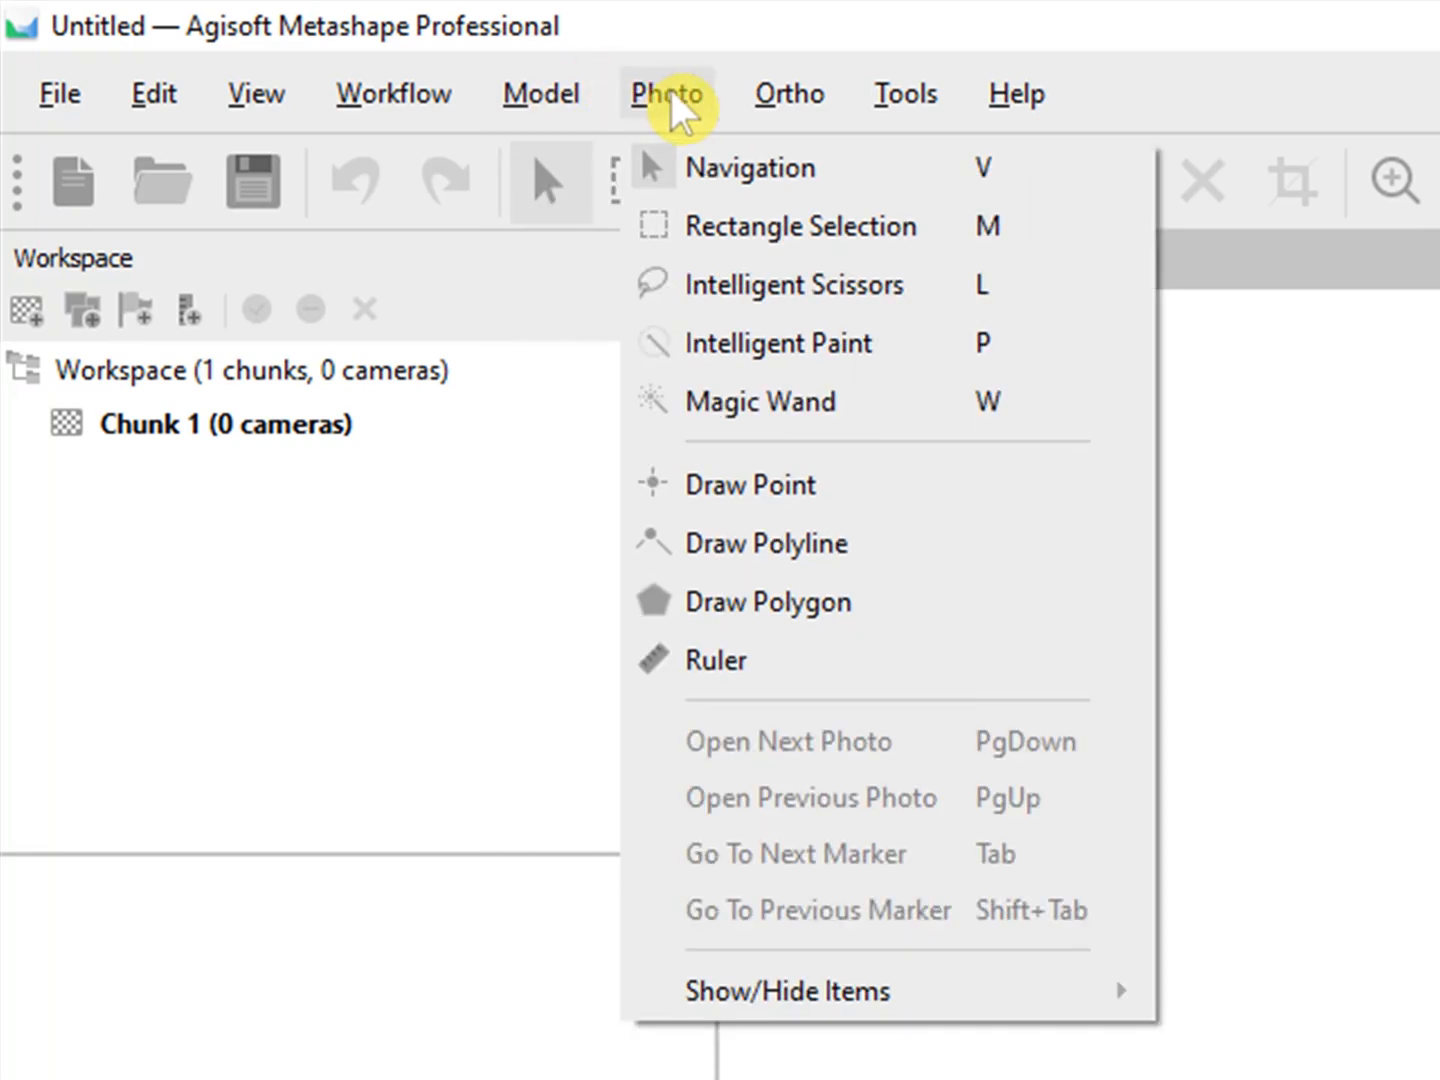
{"action": "mouse_move", "coordinate": [900, 120]}
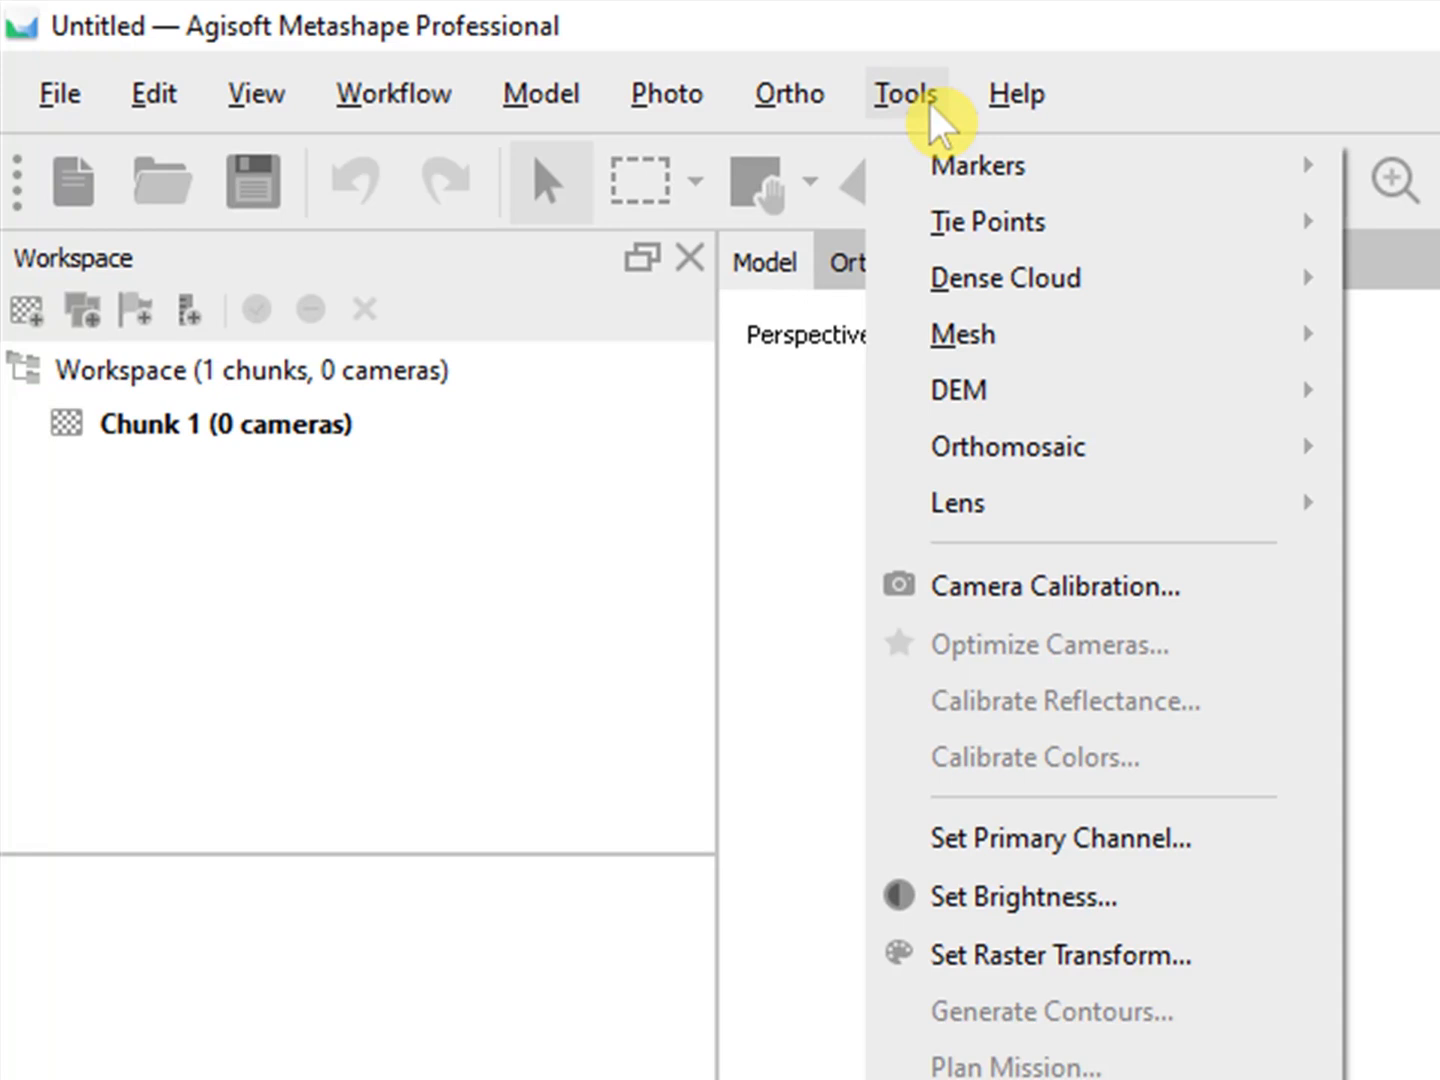
{"action": "mouse_move", "coordinate": [1050, 101]}
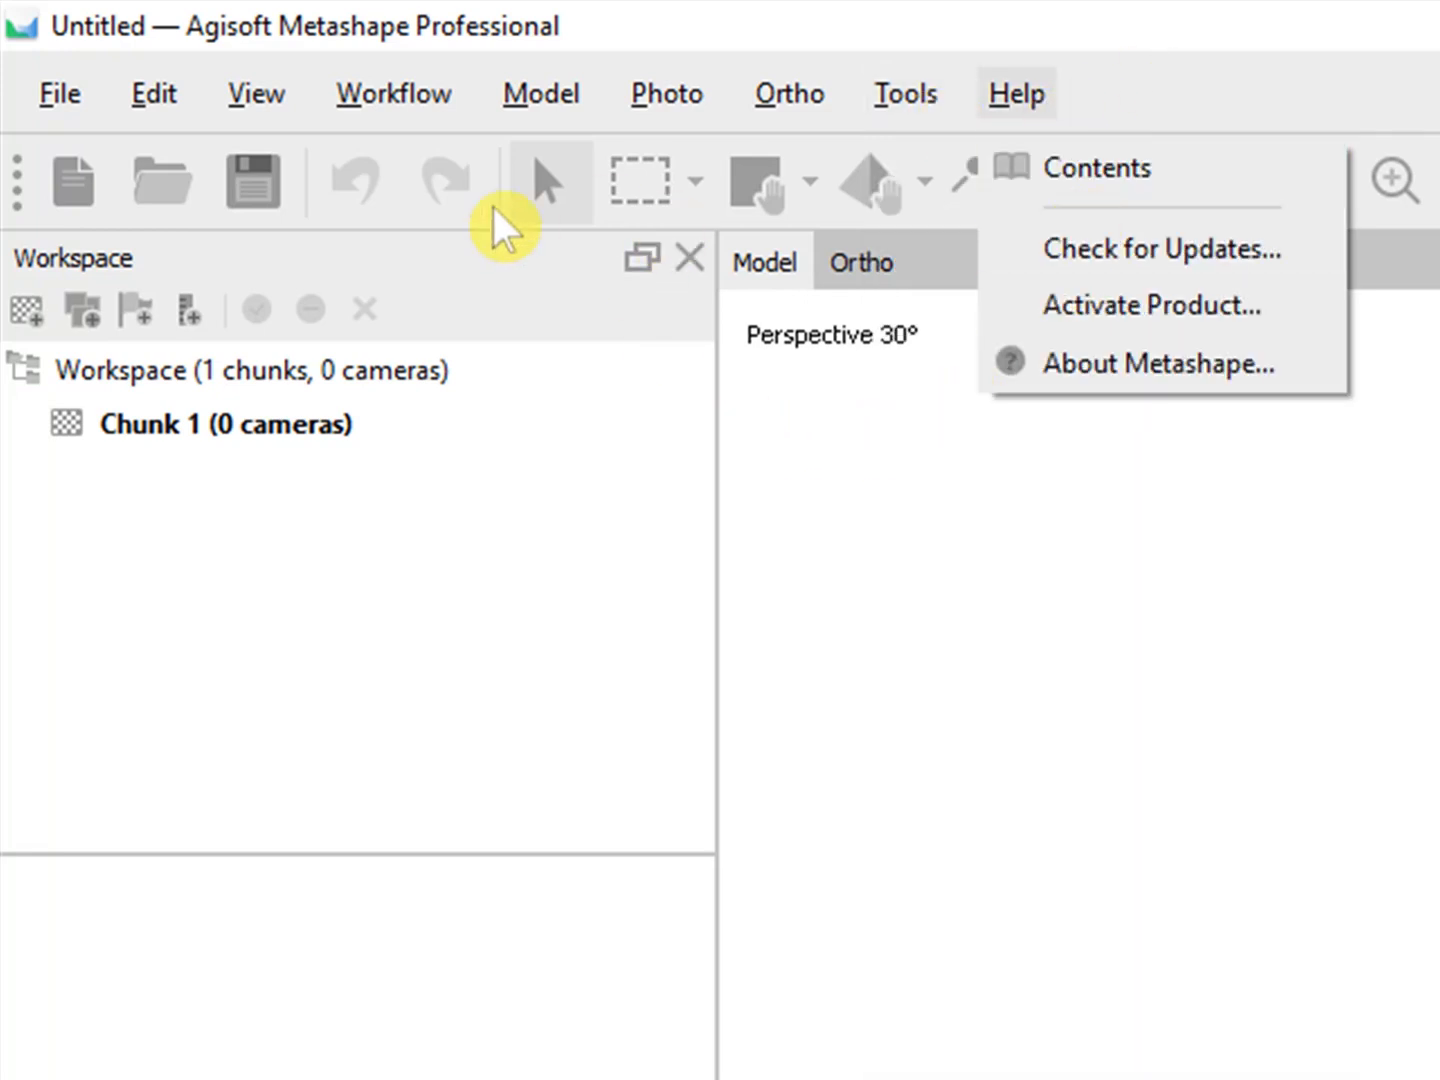
Add the photos from DJI_0328.JPG through DJI_0378.JPG in the desktop's YABA folder to the chunk, leaving out YABA.tif.
{"action": "mouse_move", "coordinate": [432, 86]}
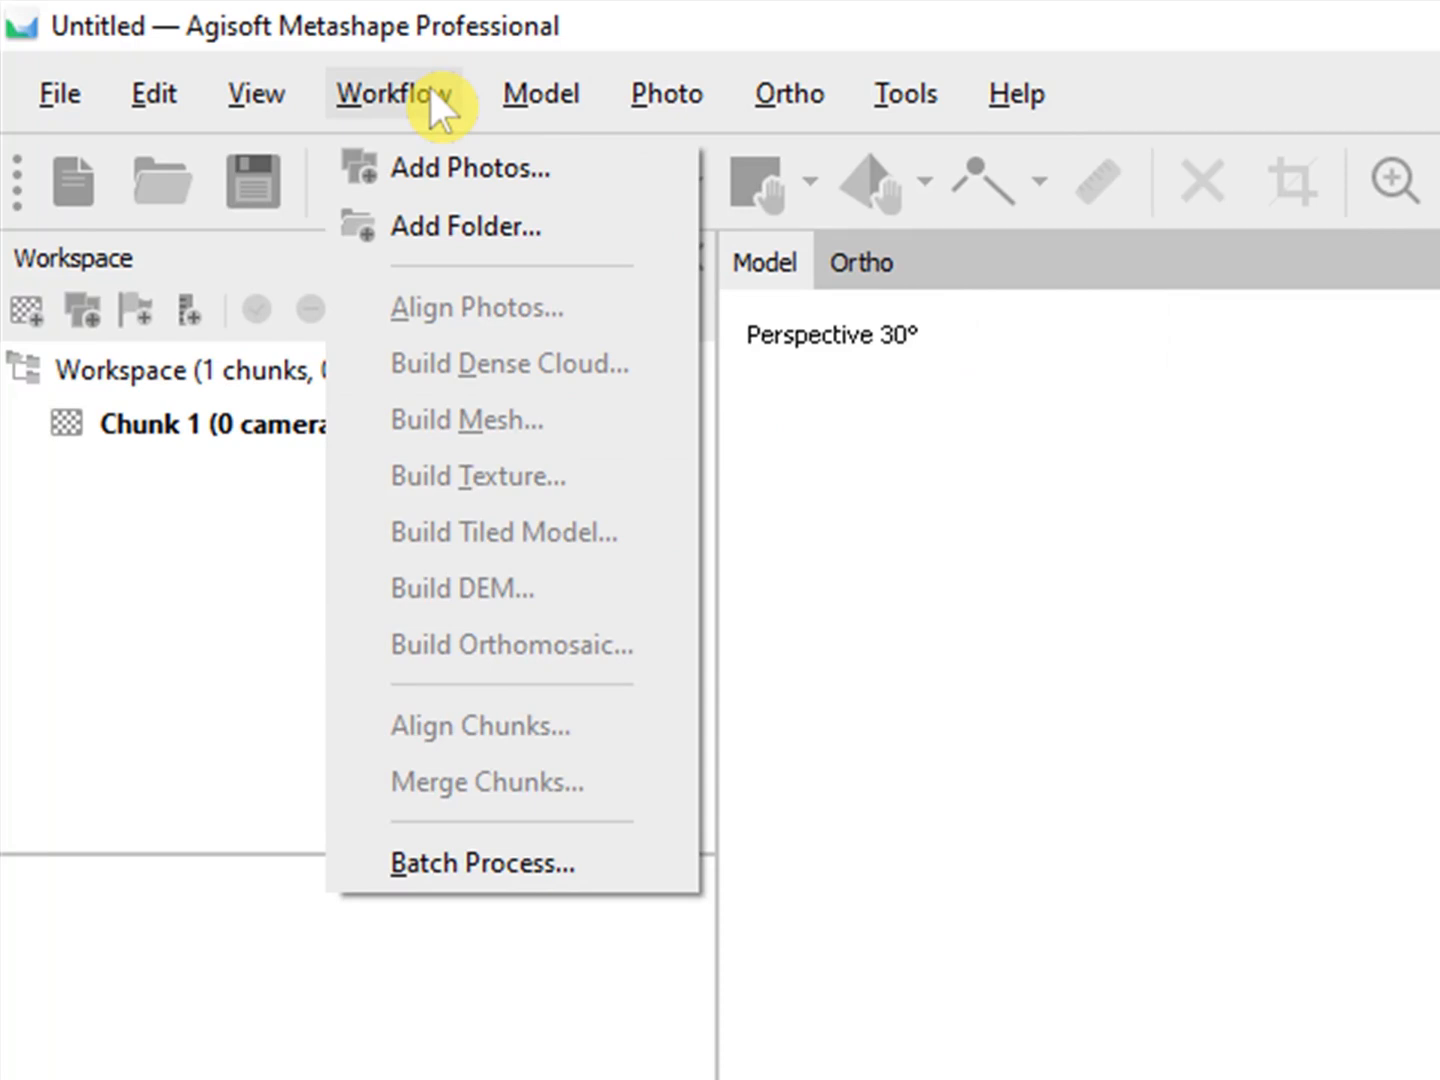
{"action": "left_click", "coordinate": [481, 168]}
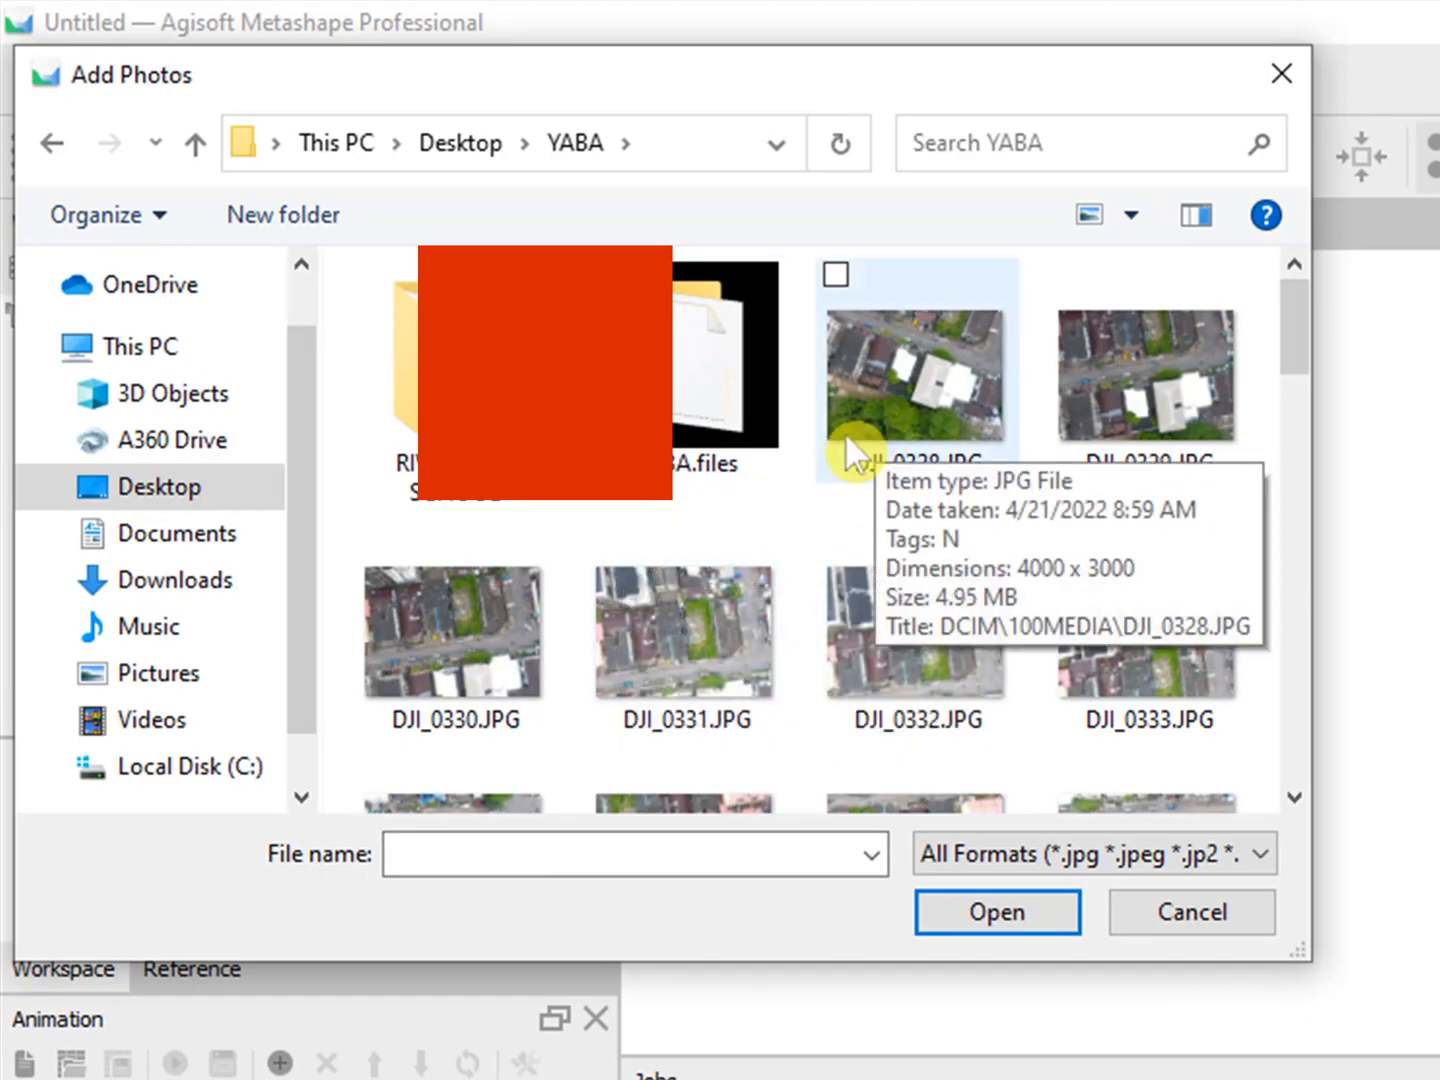
{"action": "left_click", "coordinate": [895, 395]}
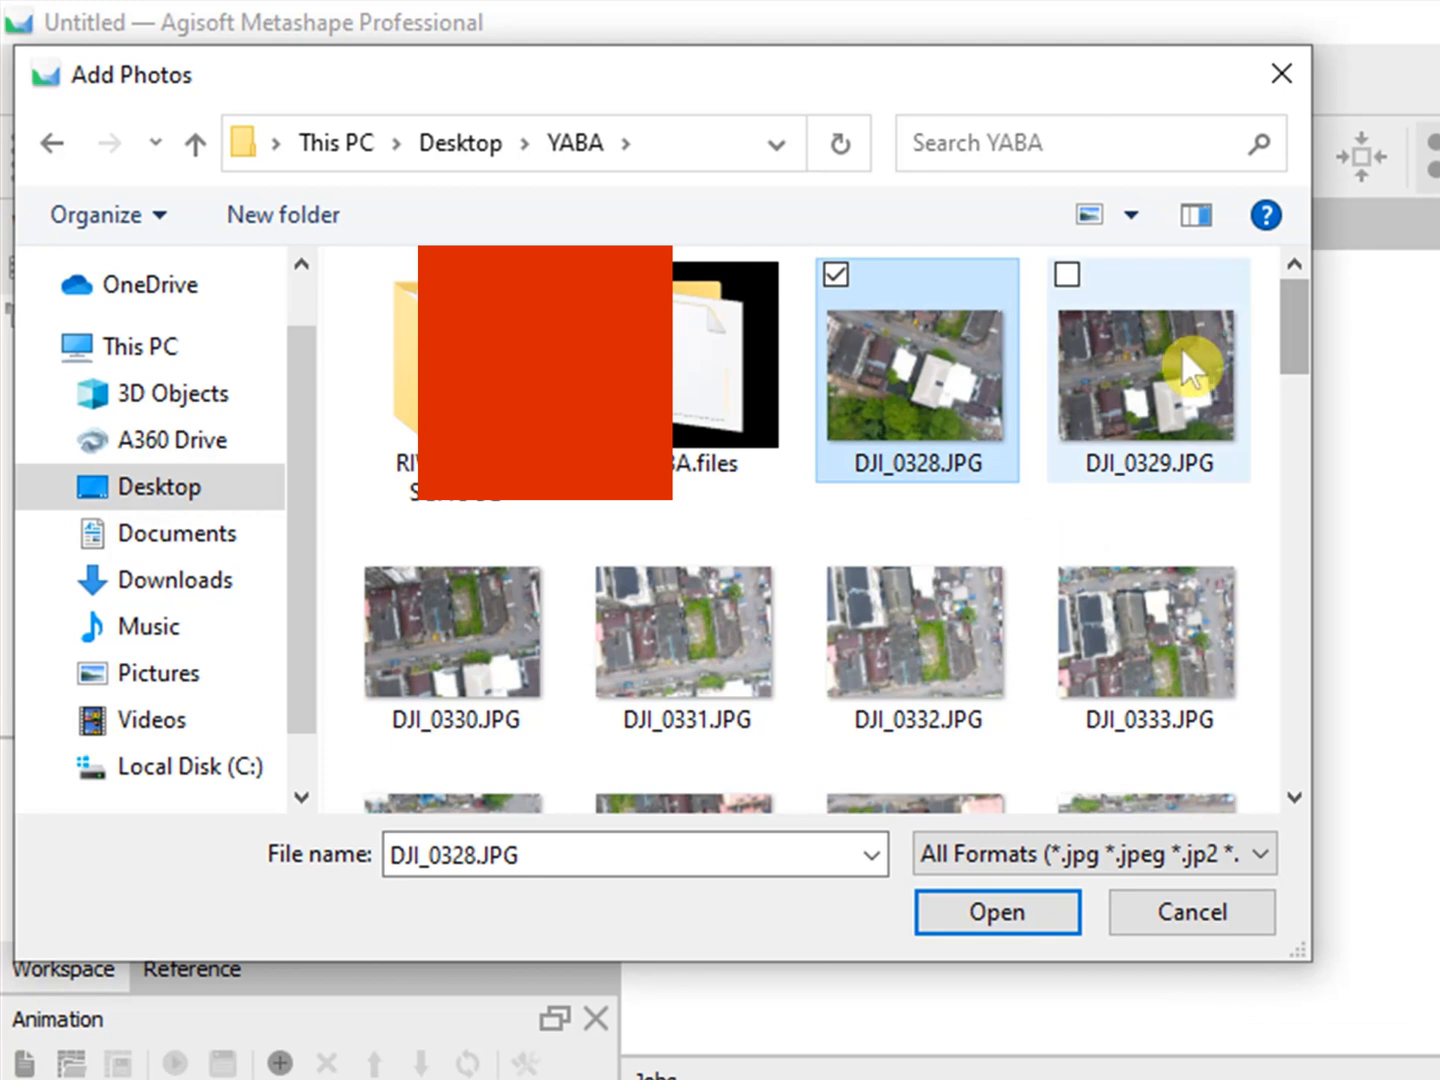
{"action": "left_click_drag", "start_coordinate": [1291, 336], "coordinate": [1282, 726]}
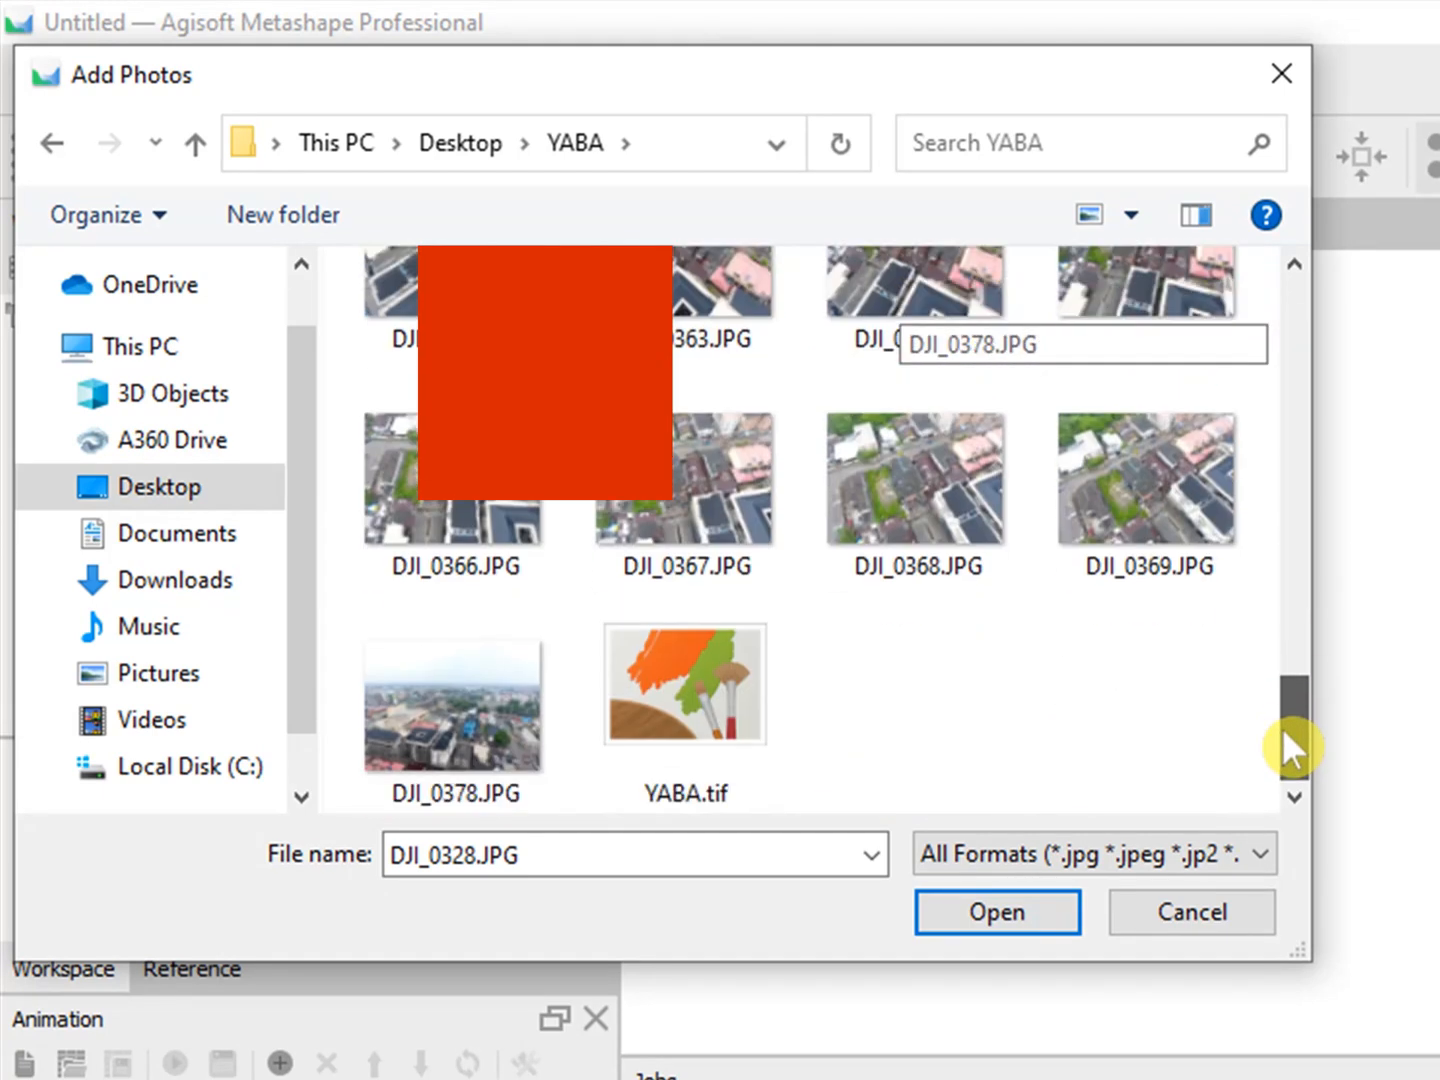
{"action": "left_click", "coordinate": [456, 695], "text": "ctrl"}
{"action": "left_click", "coordinate": [458, 695]}
{"action": "left_click", "coordinate": [842, 665]}
{"action": "left_click", "coordinate": [455, 708]}
{"action": "scroll", "coordinate": [787, 616], "scroll_direction": "up", "scroll_amount": 10}
{"action": "left_click", "coordinate": [942, 432], "text": "shift"}
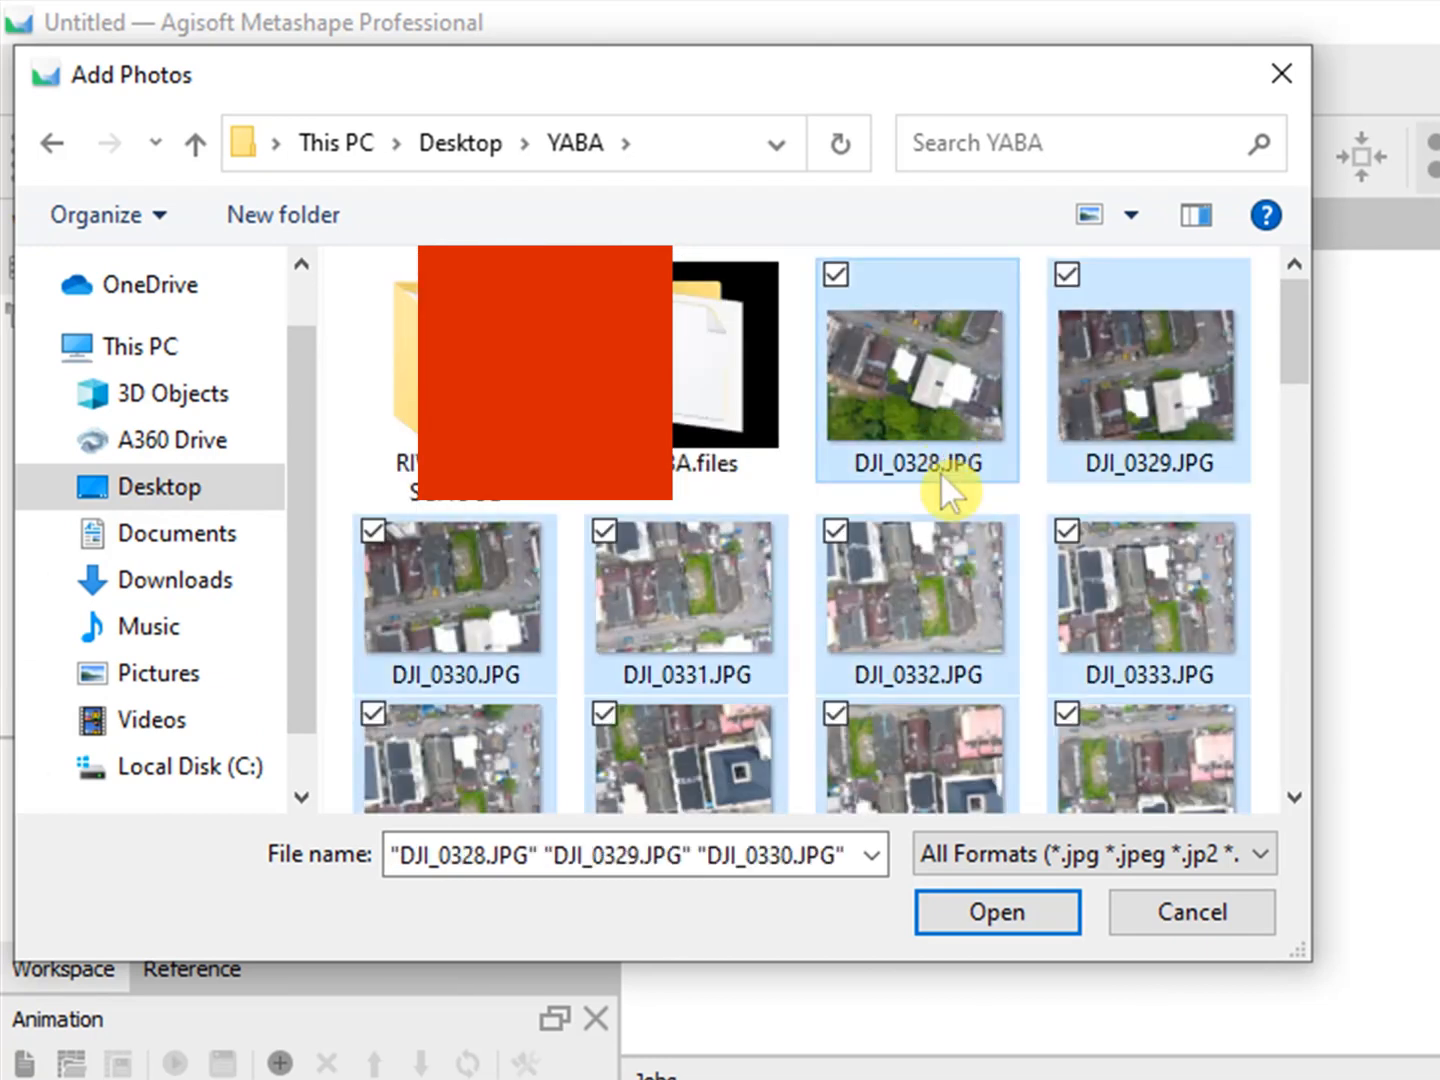
{"action": "scroll", "coordinate": [945, 470], "scroll_direction": "down", "scroll_amount": 10}
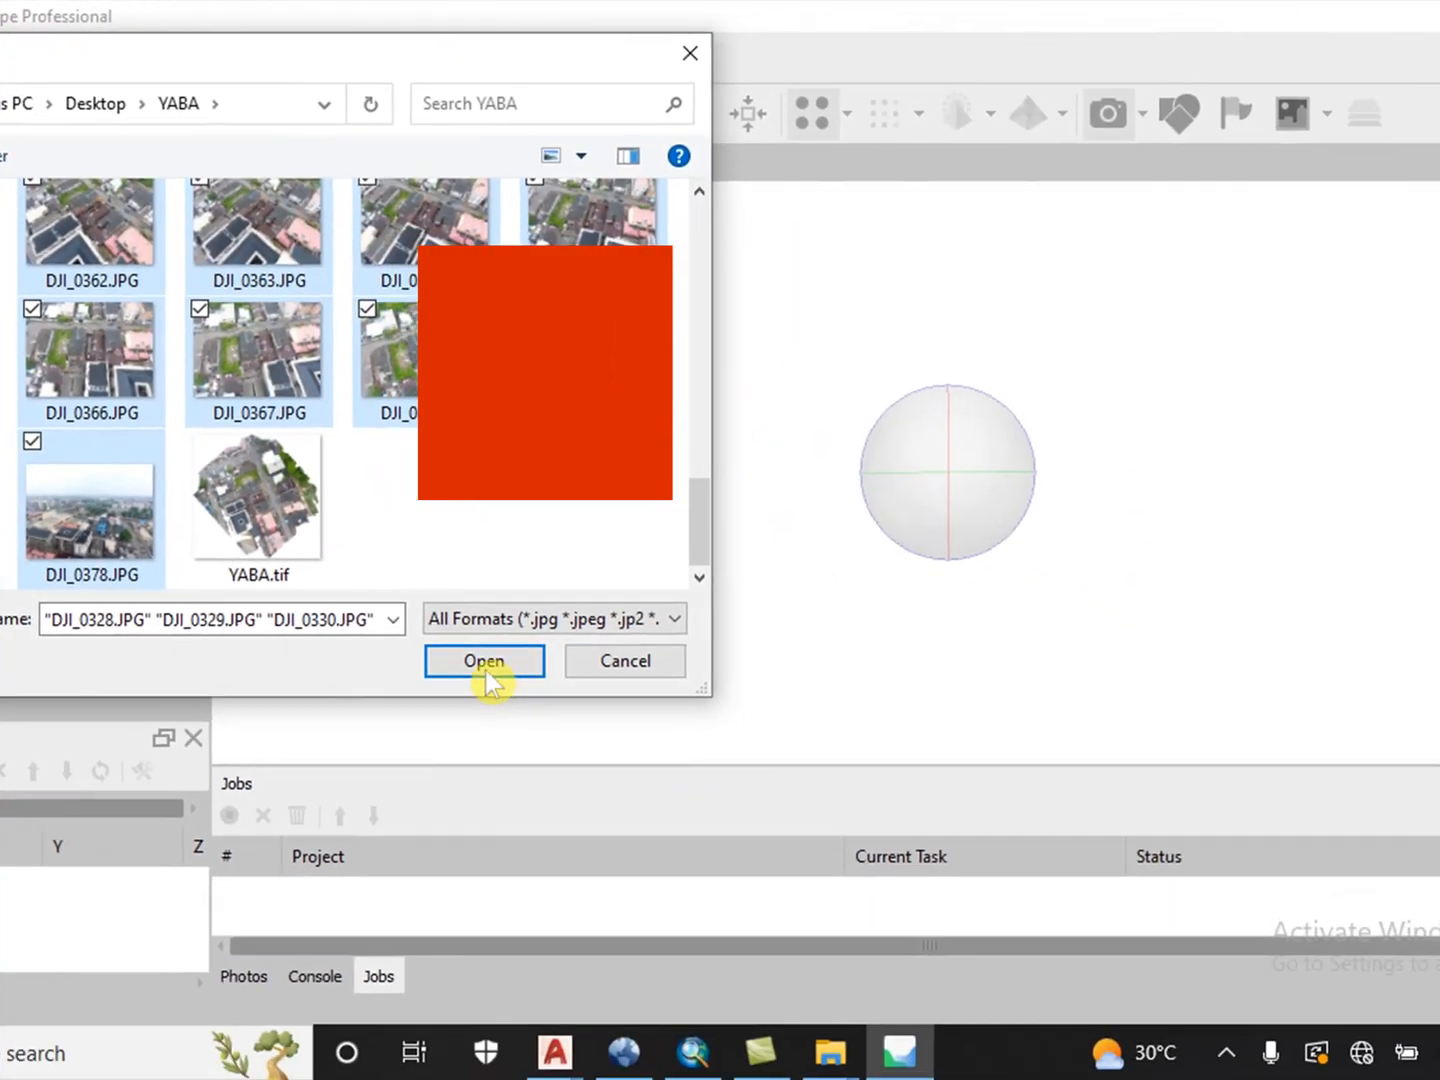
{"action": "left_click", "coordinate": [996, 913]}
Align the photos with Medium accuracy, generic preselection and reference preselection based on Source.
{"action": "scroll", "coordinate": [676, 520], "scroll_direction": "down", "scroll_amount": 5}
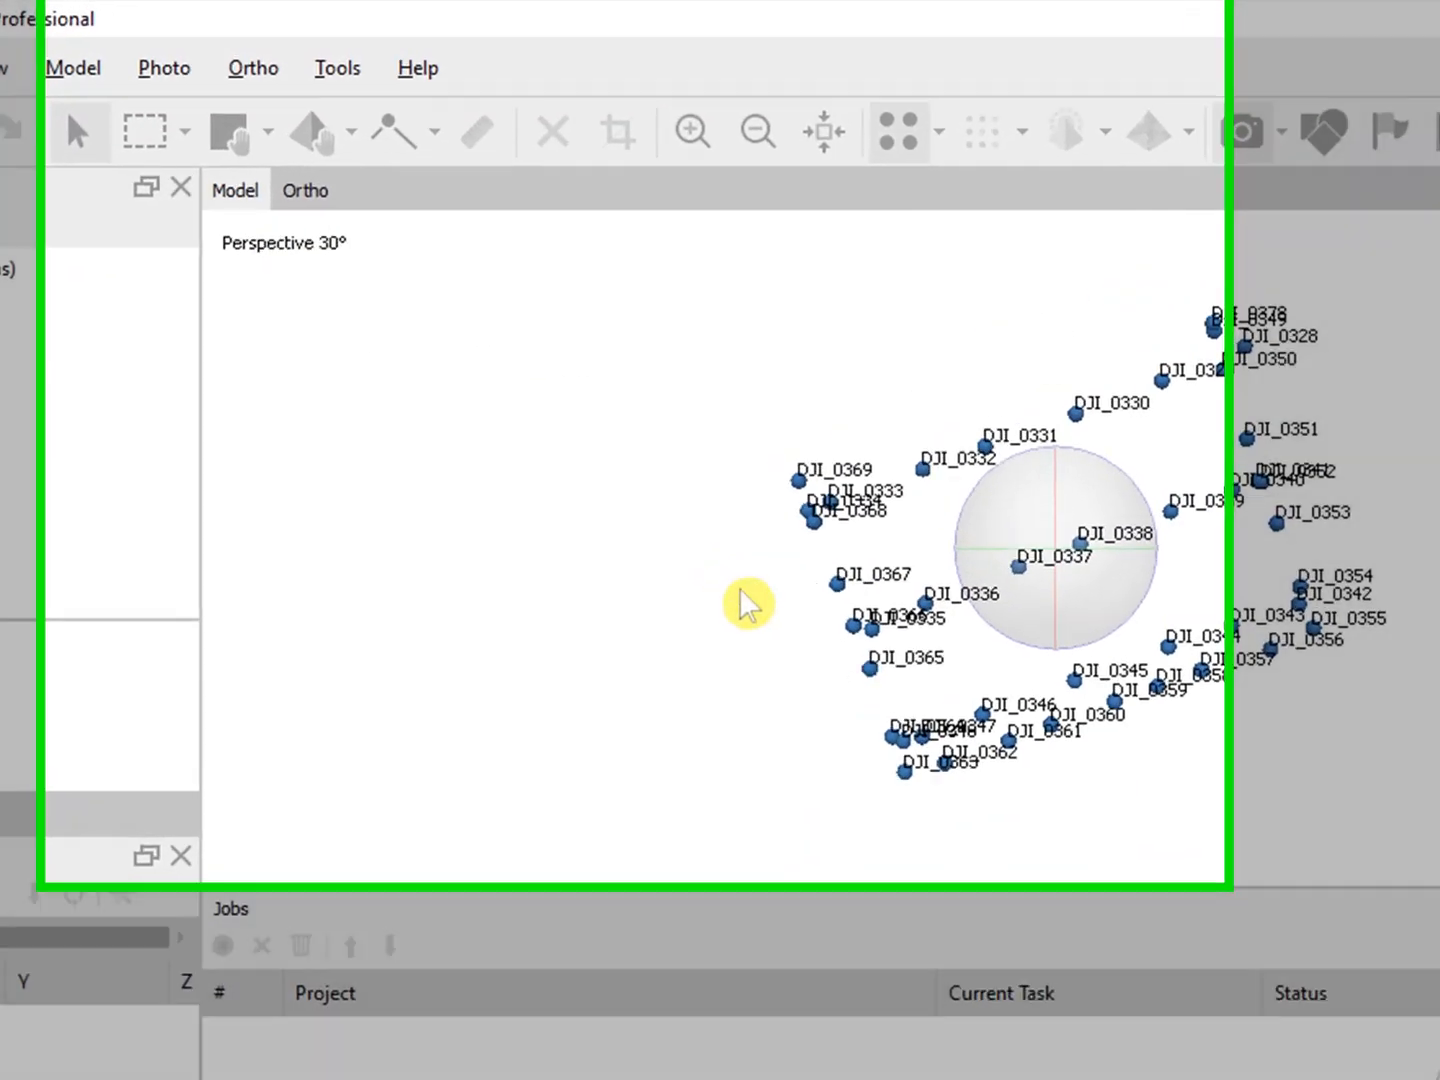
{"action": "scroll", "coordinate": [1000, 633], "scroll_direction": "up", "scroll_amount": 2}
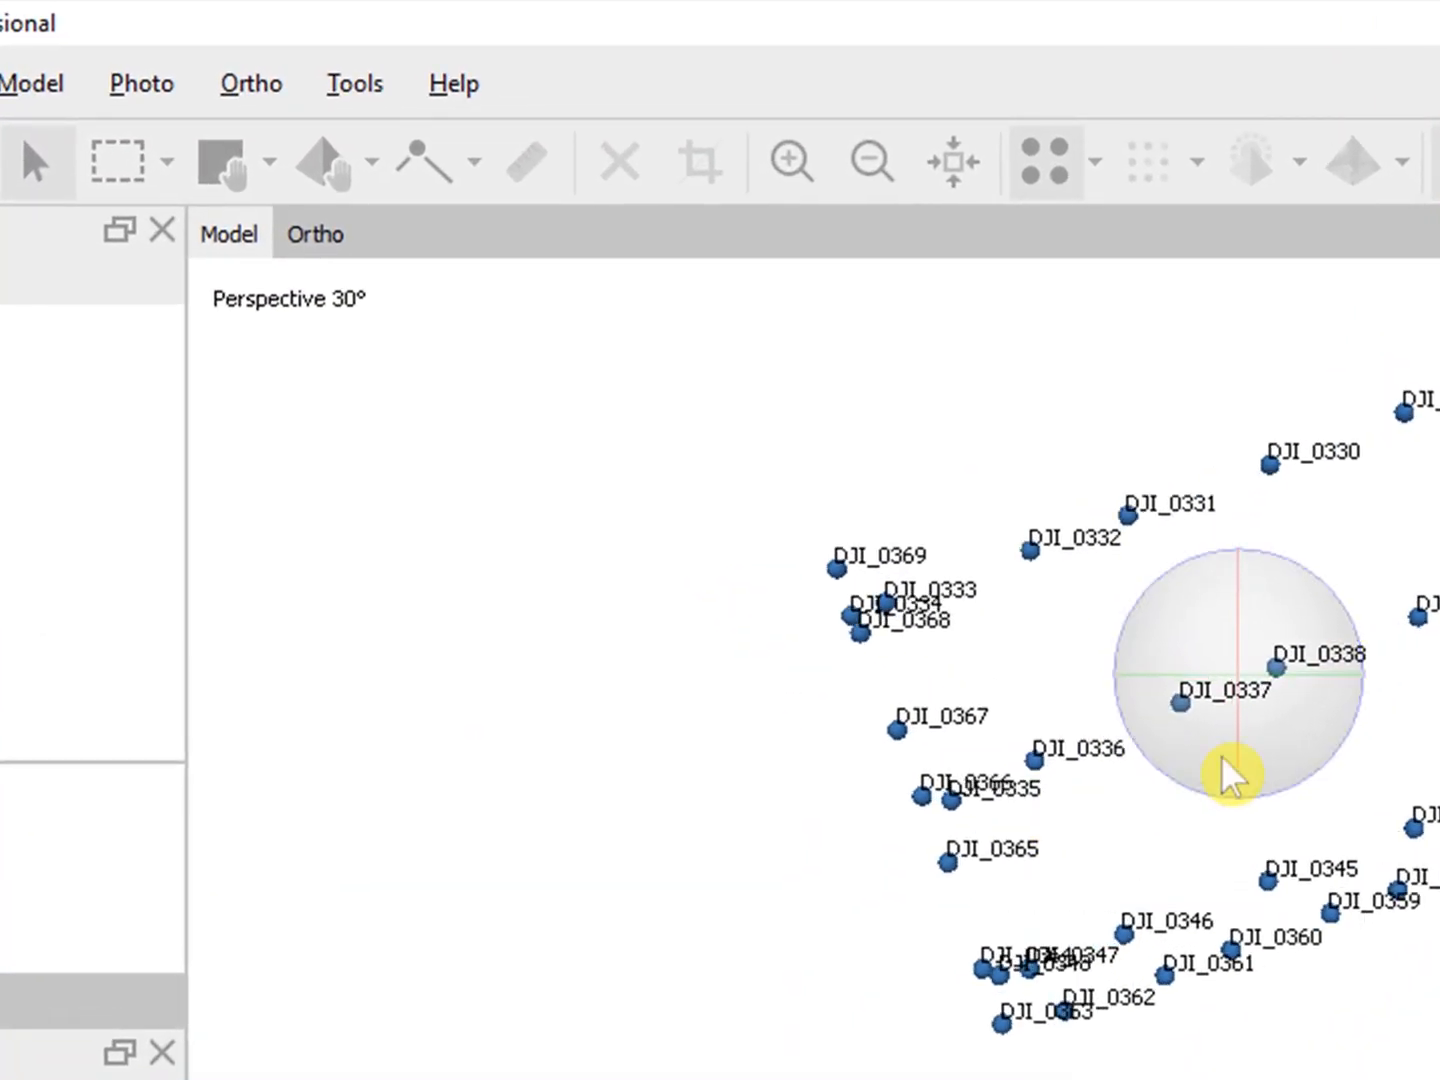
{"action": "middle_click_drag", "start_coordinate": [1040, 615], "coordinate": [981, 603]}
{"action": "middle_click_drag", "start_coordinate": [1213, 835], "coordinate": [1165, 815]}
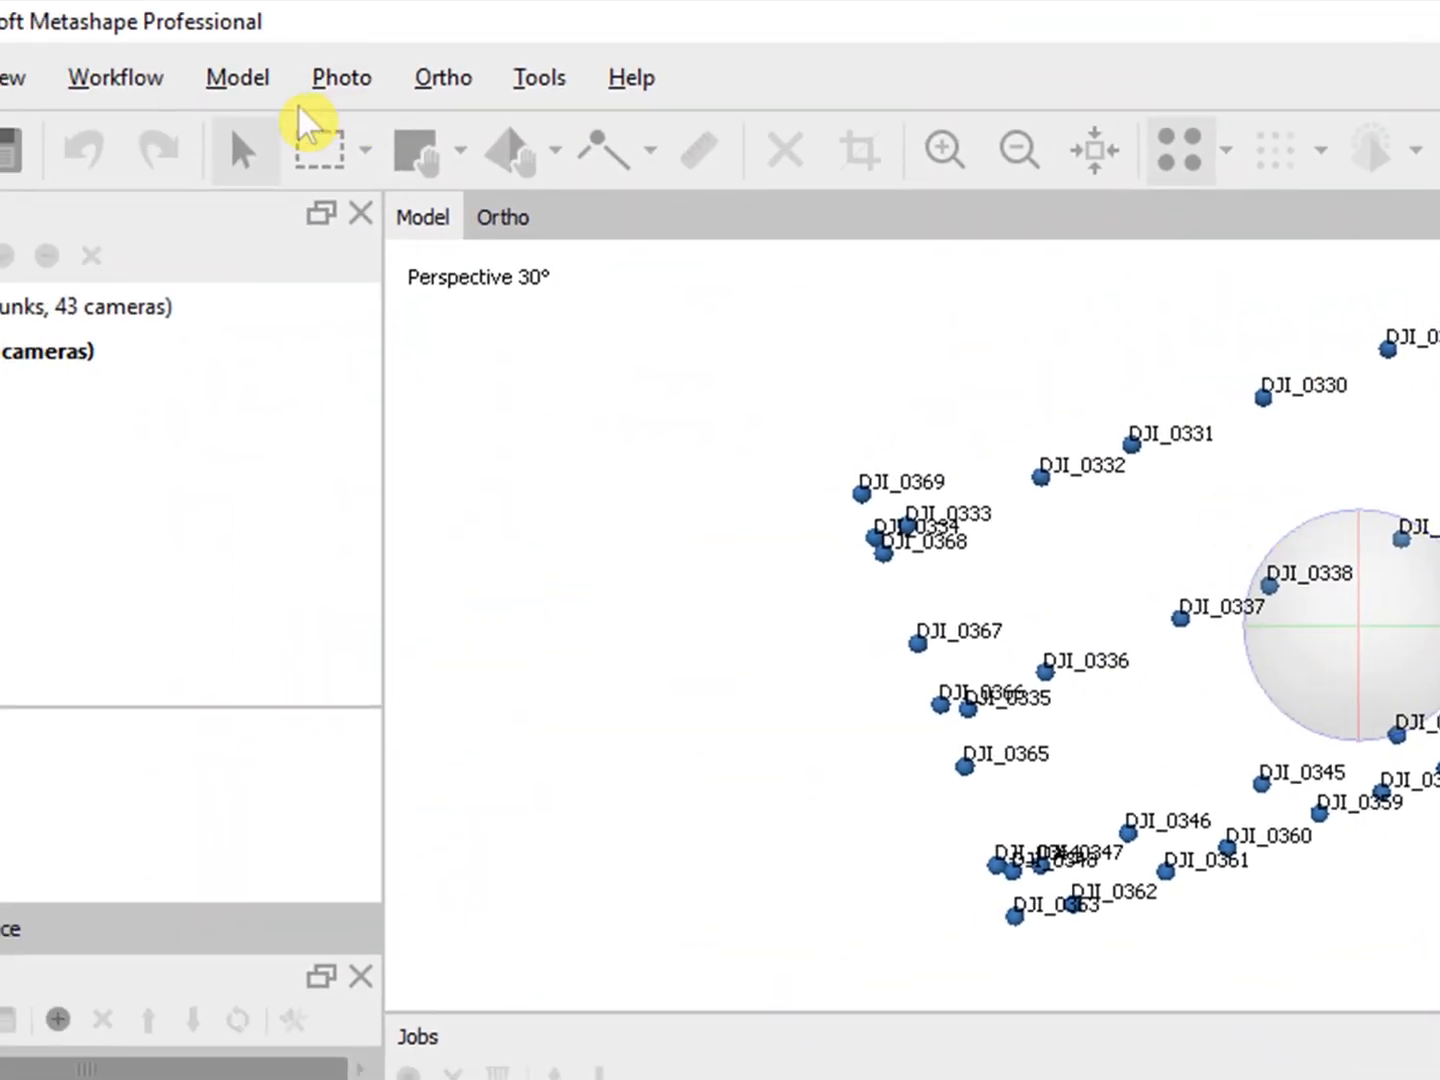
{"action": "left_click", "coordinate": [117, 85]}
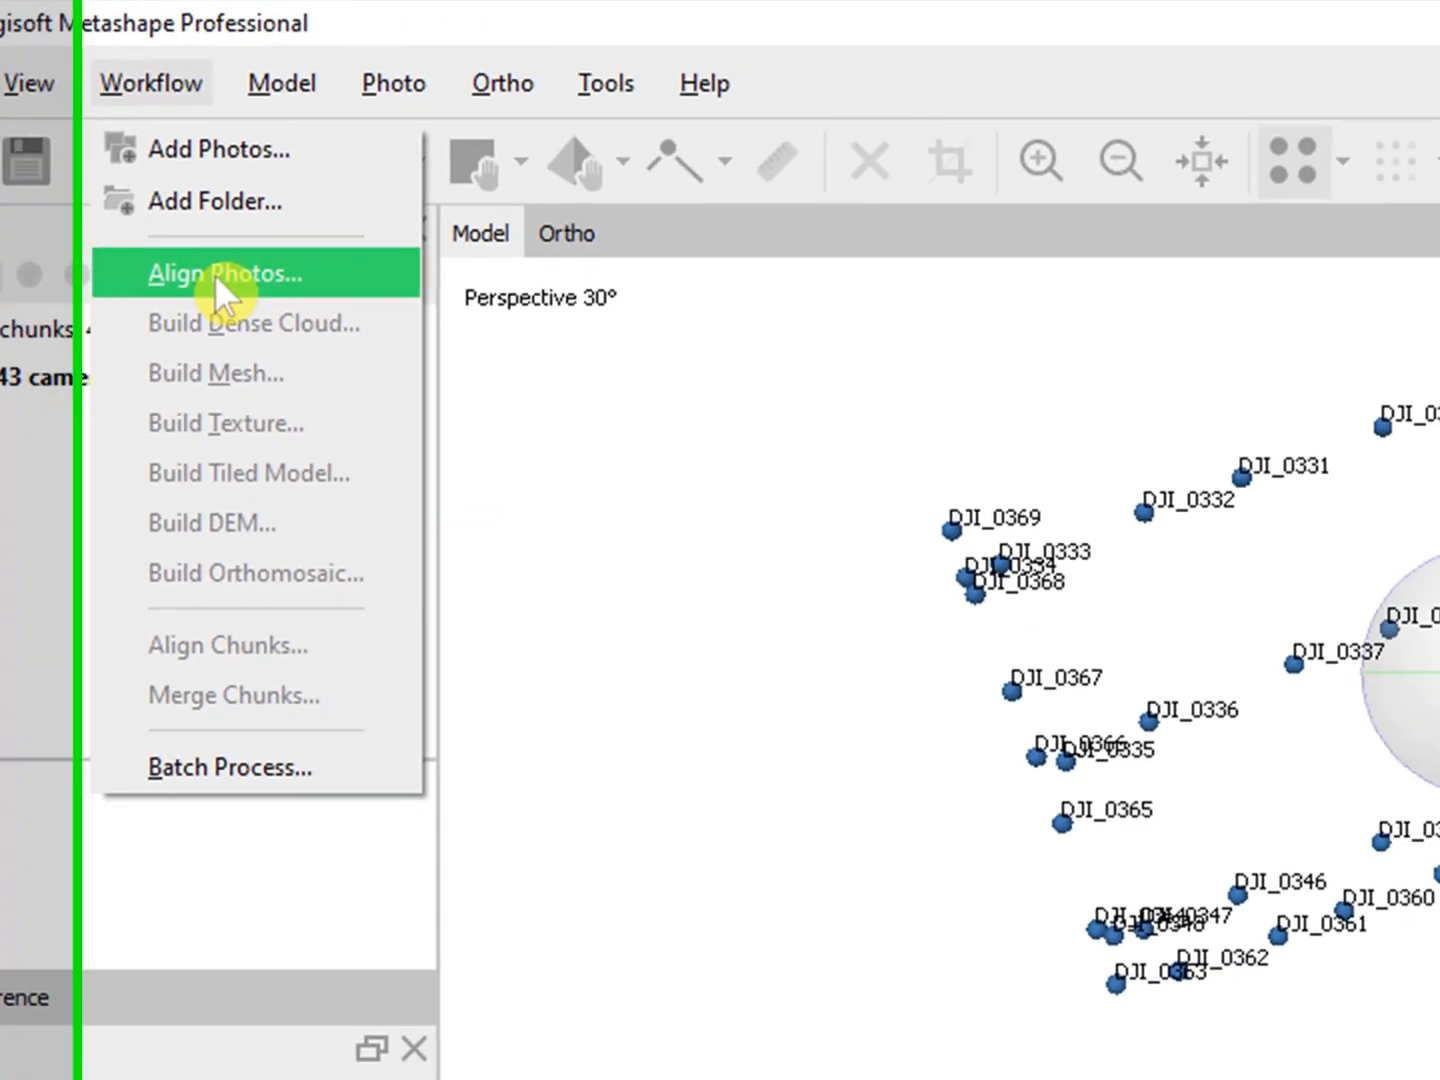
{"action": "left_click", "coordinate": [466, 308]}
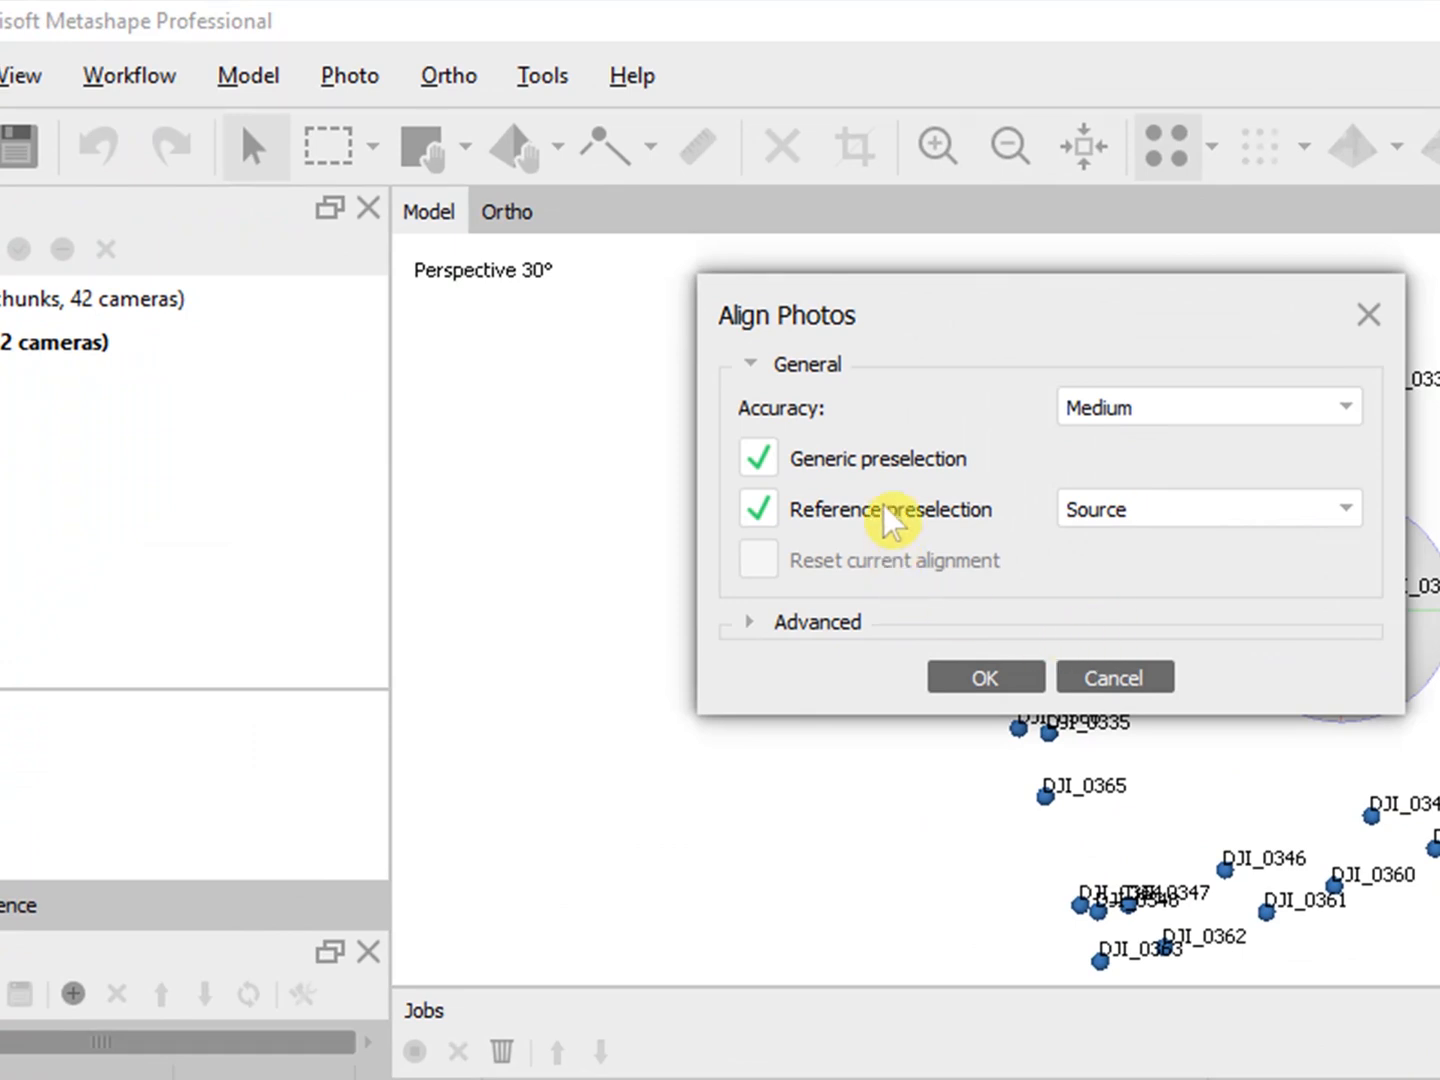
{"action": "left_click", "coordinate": [986, 679]}
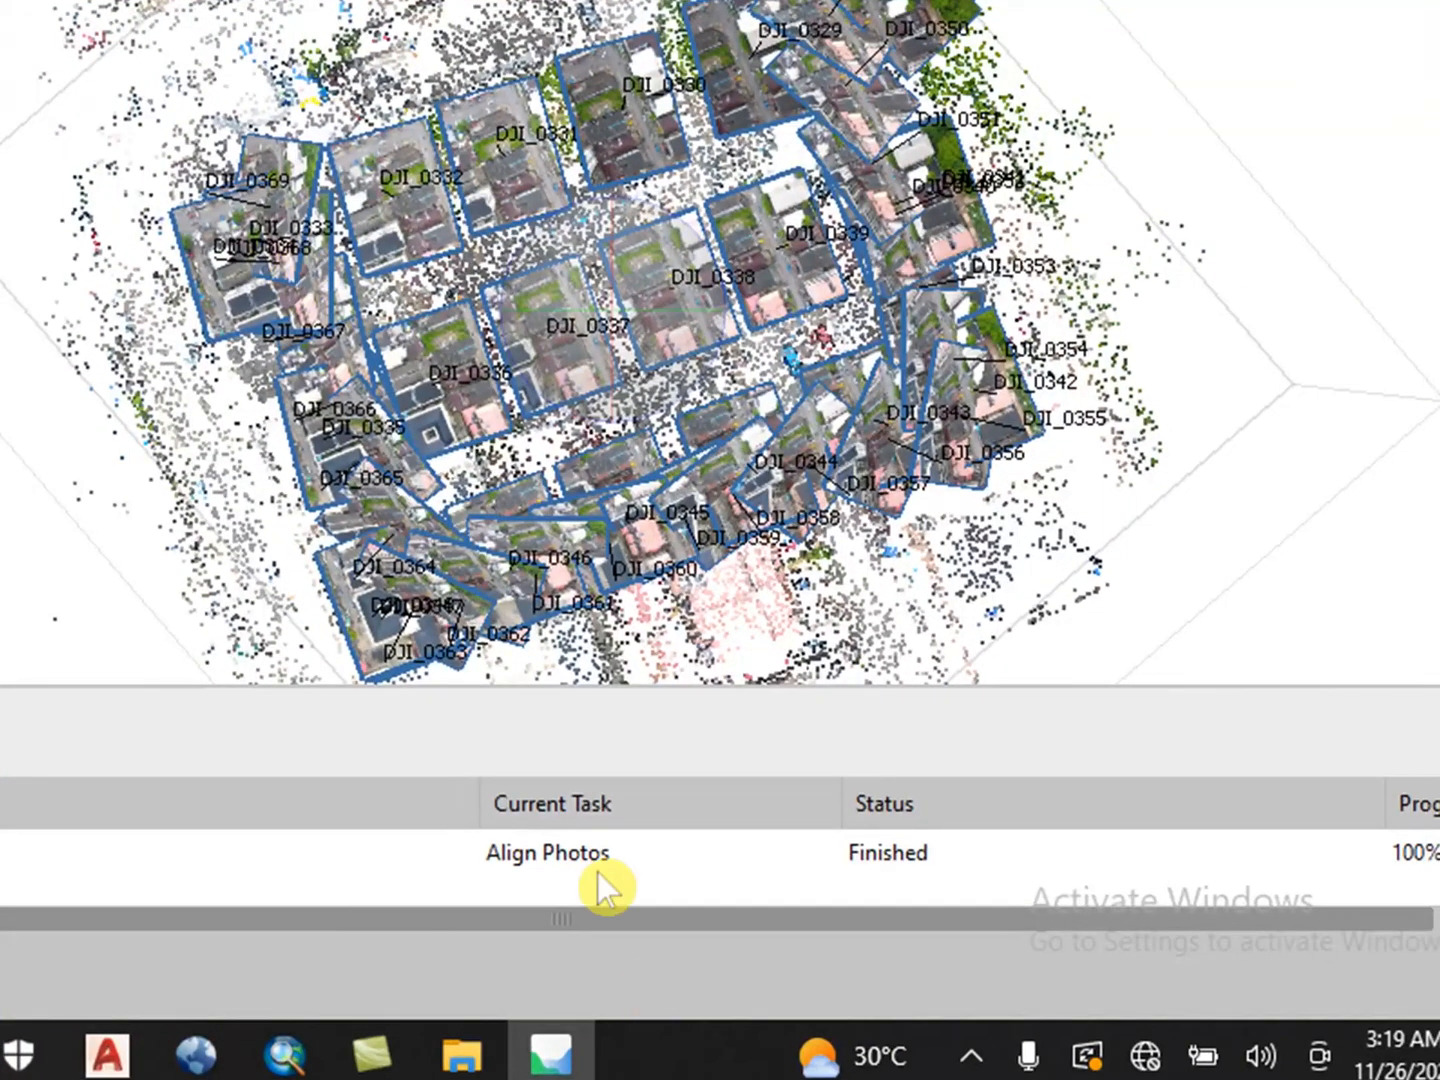
Examine the aligned cameras and the sparse tie-point cloud from above, from the side and at oblique angles.
{"action": "left_click_drag", "start_coordinate": [580, 572], "coordinate": [577, 321]}
{"action": "left_click_drag", "start_coordinate": [1122, 556], "coordinate": [1006, 603]}
{"action": "left_click_drag", "start_coordinate": [820, 842], "coordinate": [850, 523]}
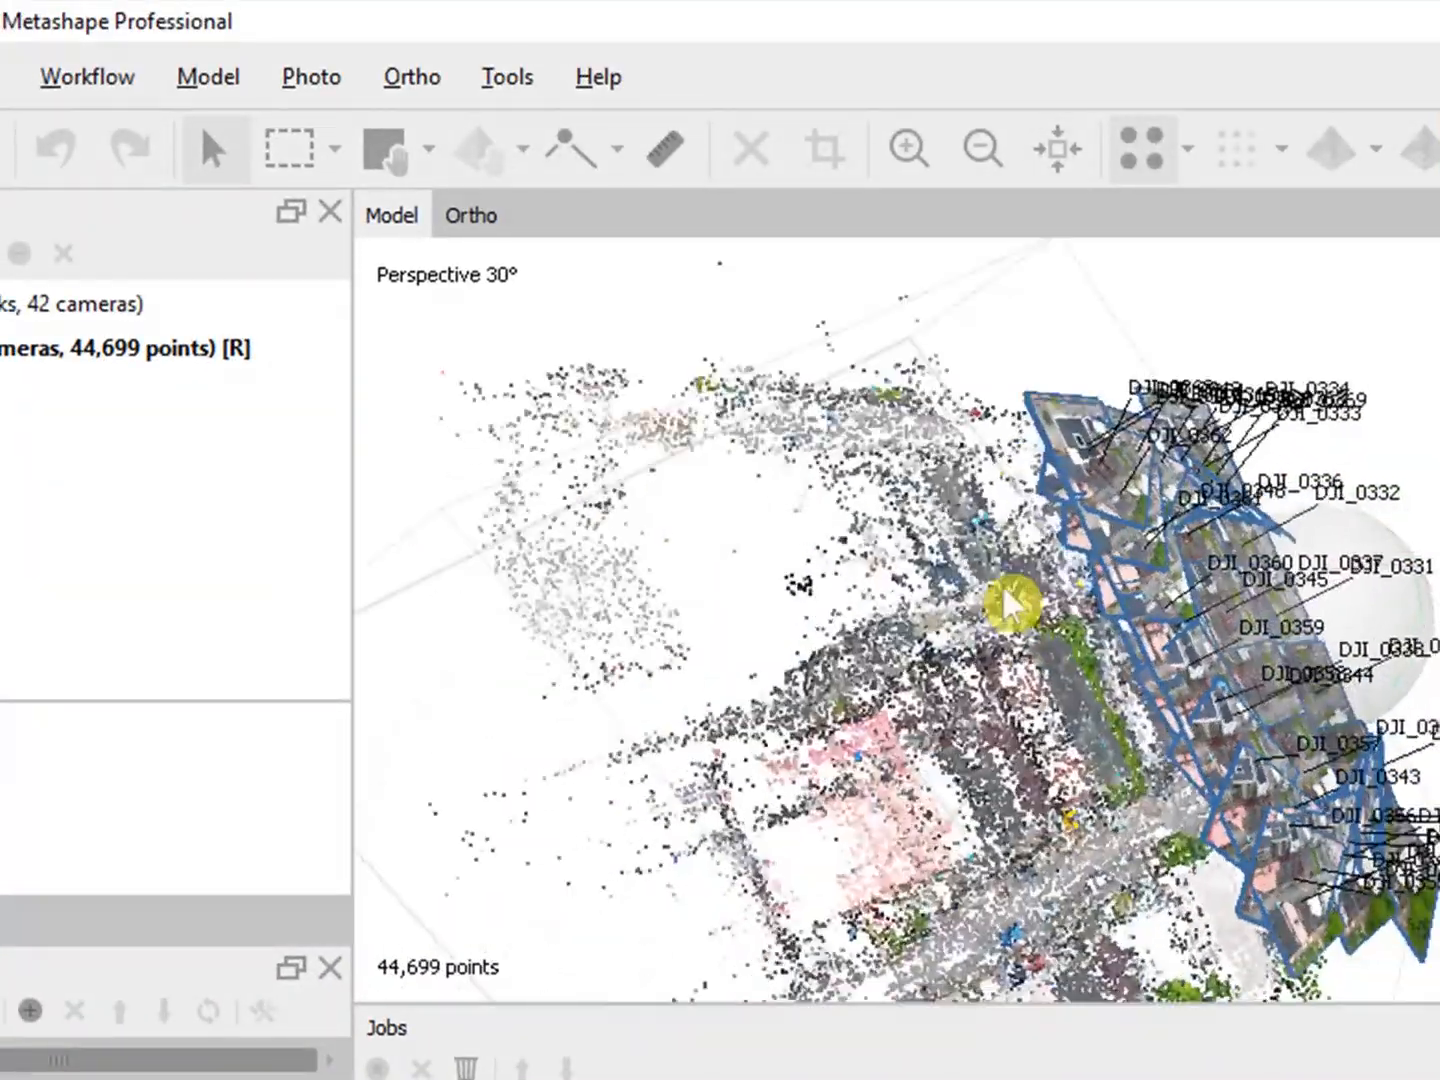
{"action": "left_click_drag", "start_coordinate": [1010, 603], "coordinate": [1197, 765]}
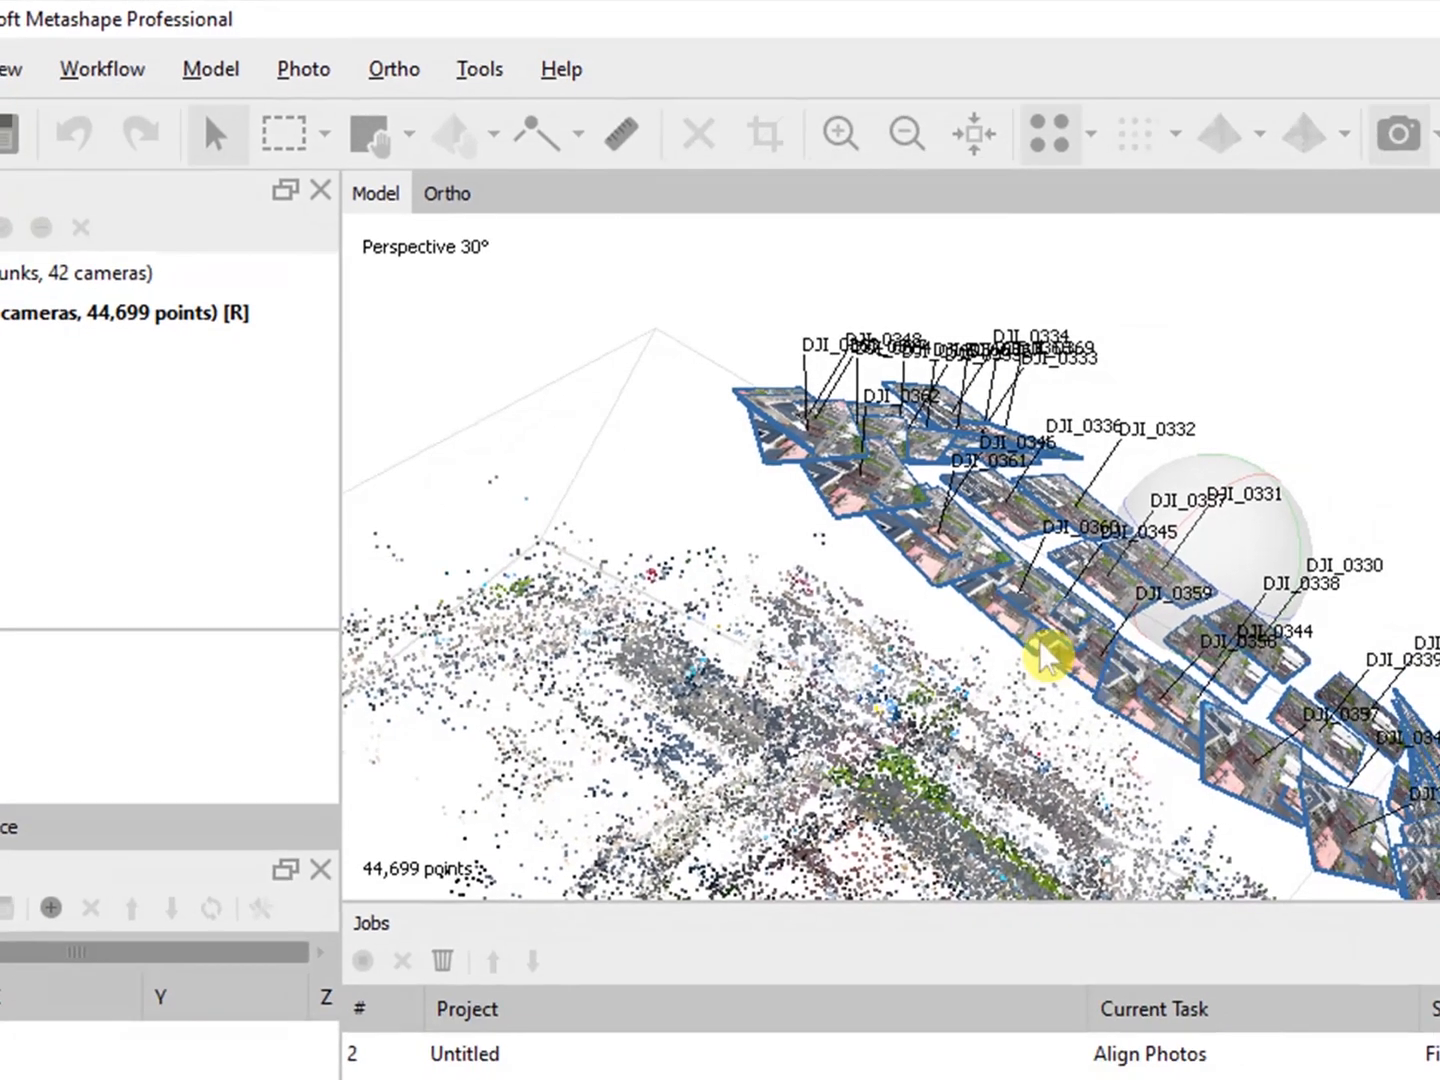
{"action": "middle_click_drag", "start_coordinate": [1131, 717], "coordinate": [1166, 568]}
{"action": "left_click_drag", "start_coordinate": [1075, 520], "coordinate": [1178, 676]}
{"action": "scroll", "coordinate": [1170, 693], "scroll_direction": "down", "scroll_amount": 2}
{"action": "left_click_drag", "start_coordinate": [1238, 751], "coordinate": [990, 319]}
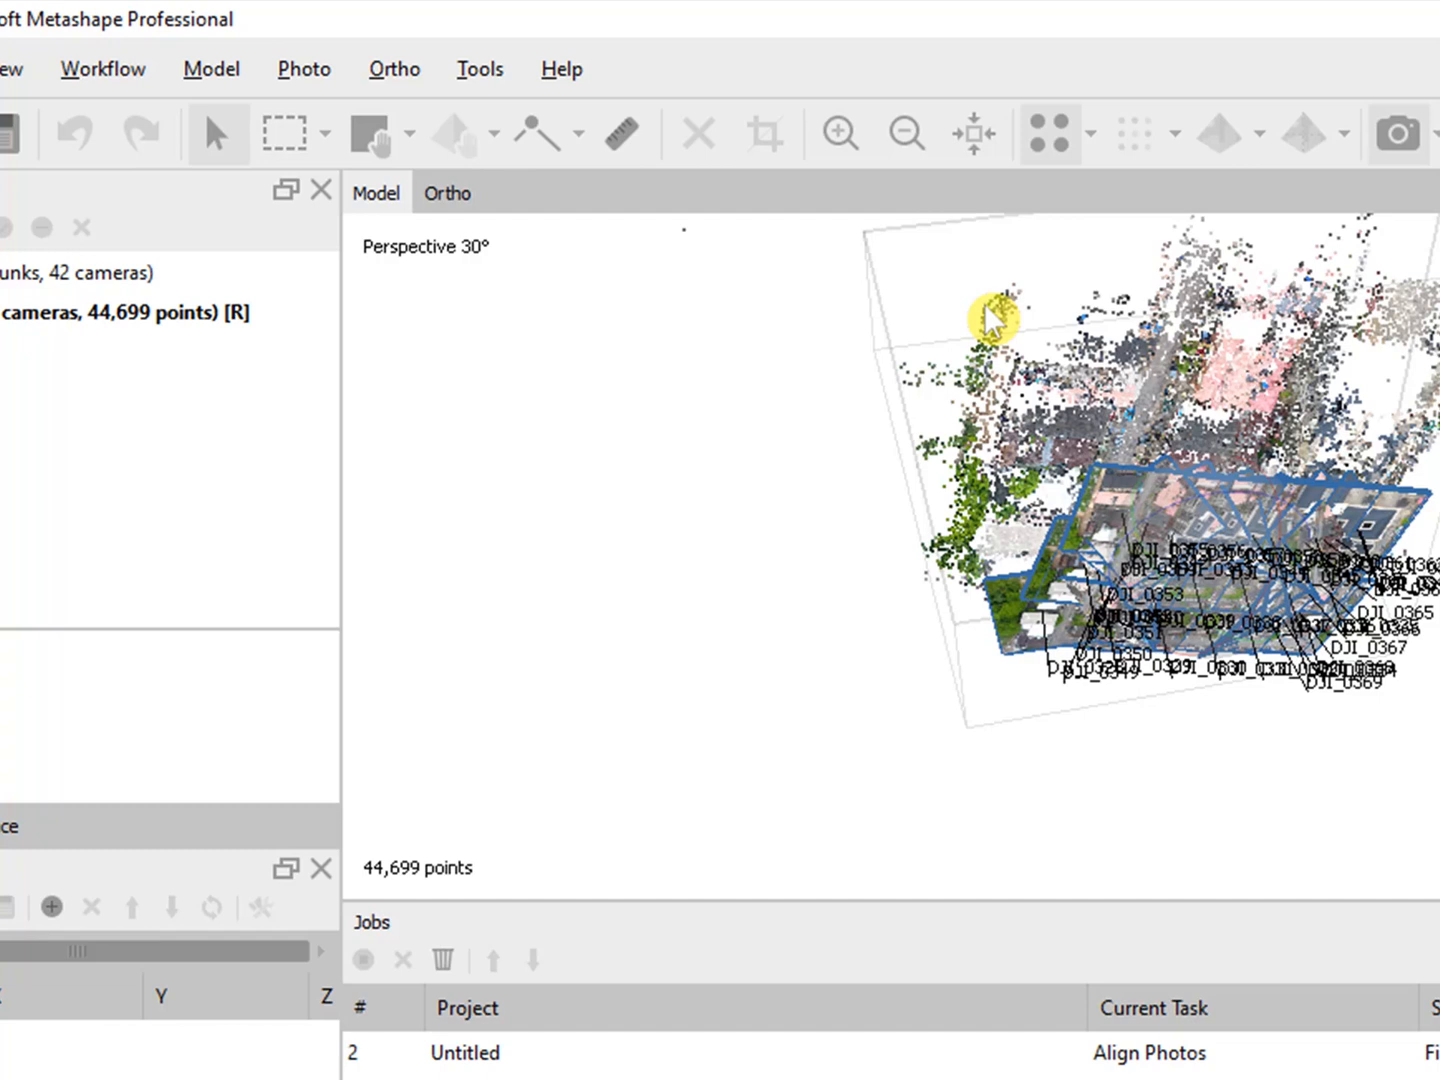
{"action": "left_click_drag", "start_coordinate": [976, 371], "coordinate": [1061, 749]}
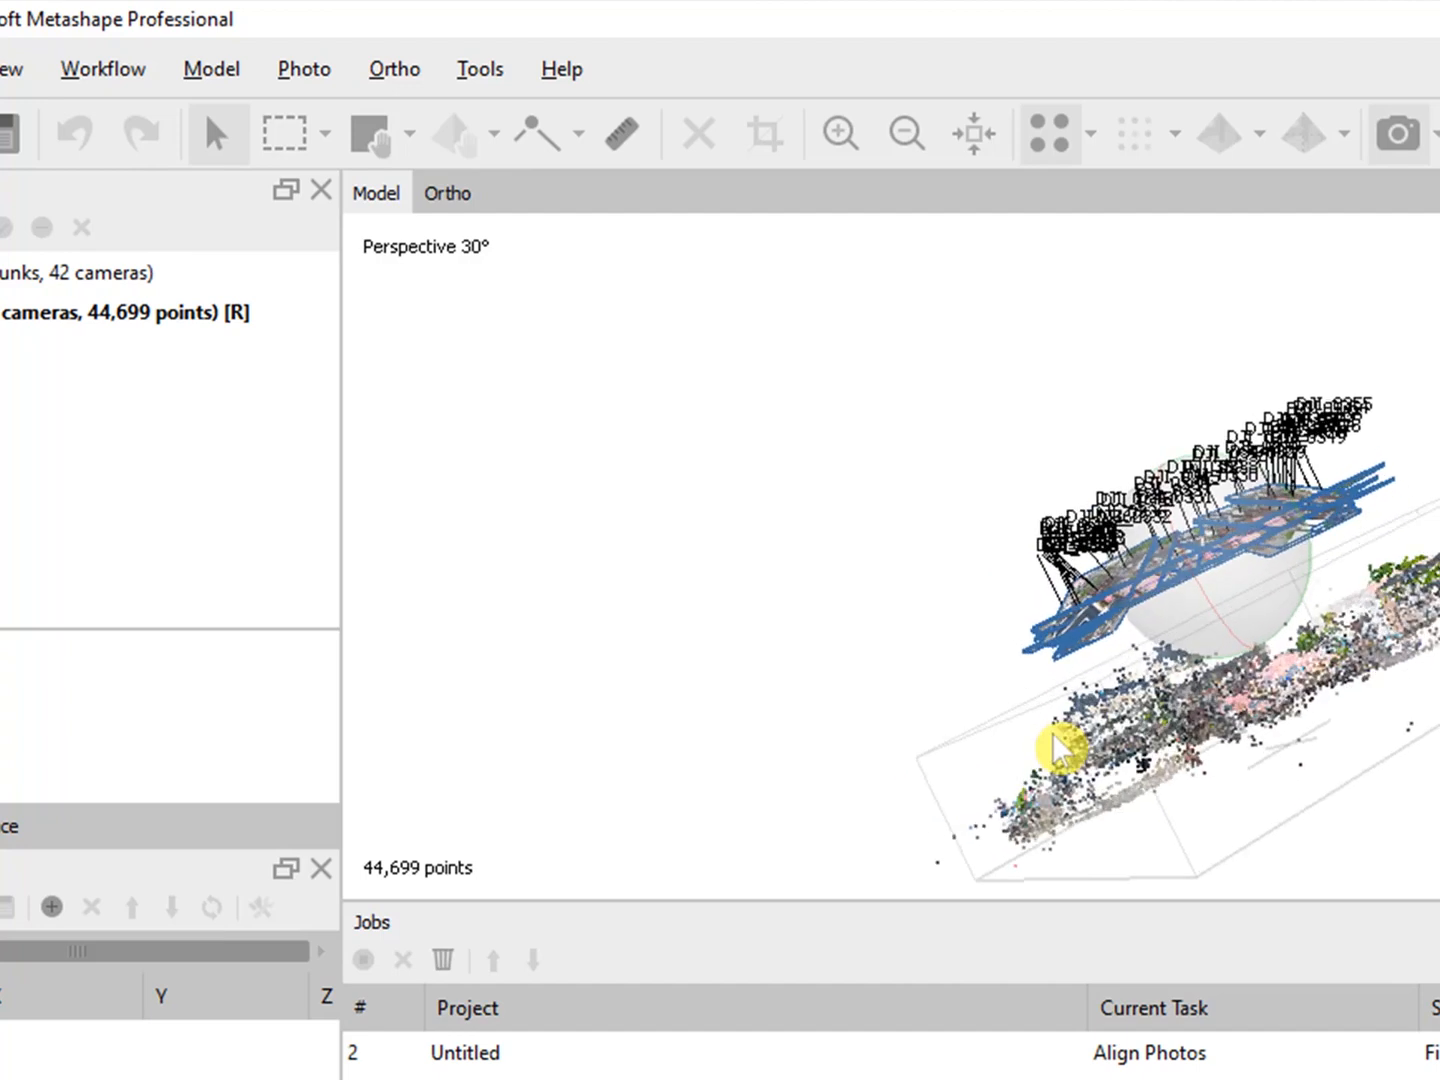
Build the dense cloud from the aligned photos at Medium quality.
{"action": "left_click", "coordinate": [118, 67]}
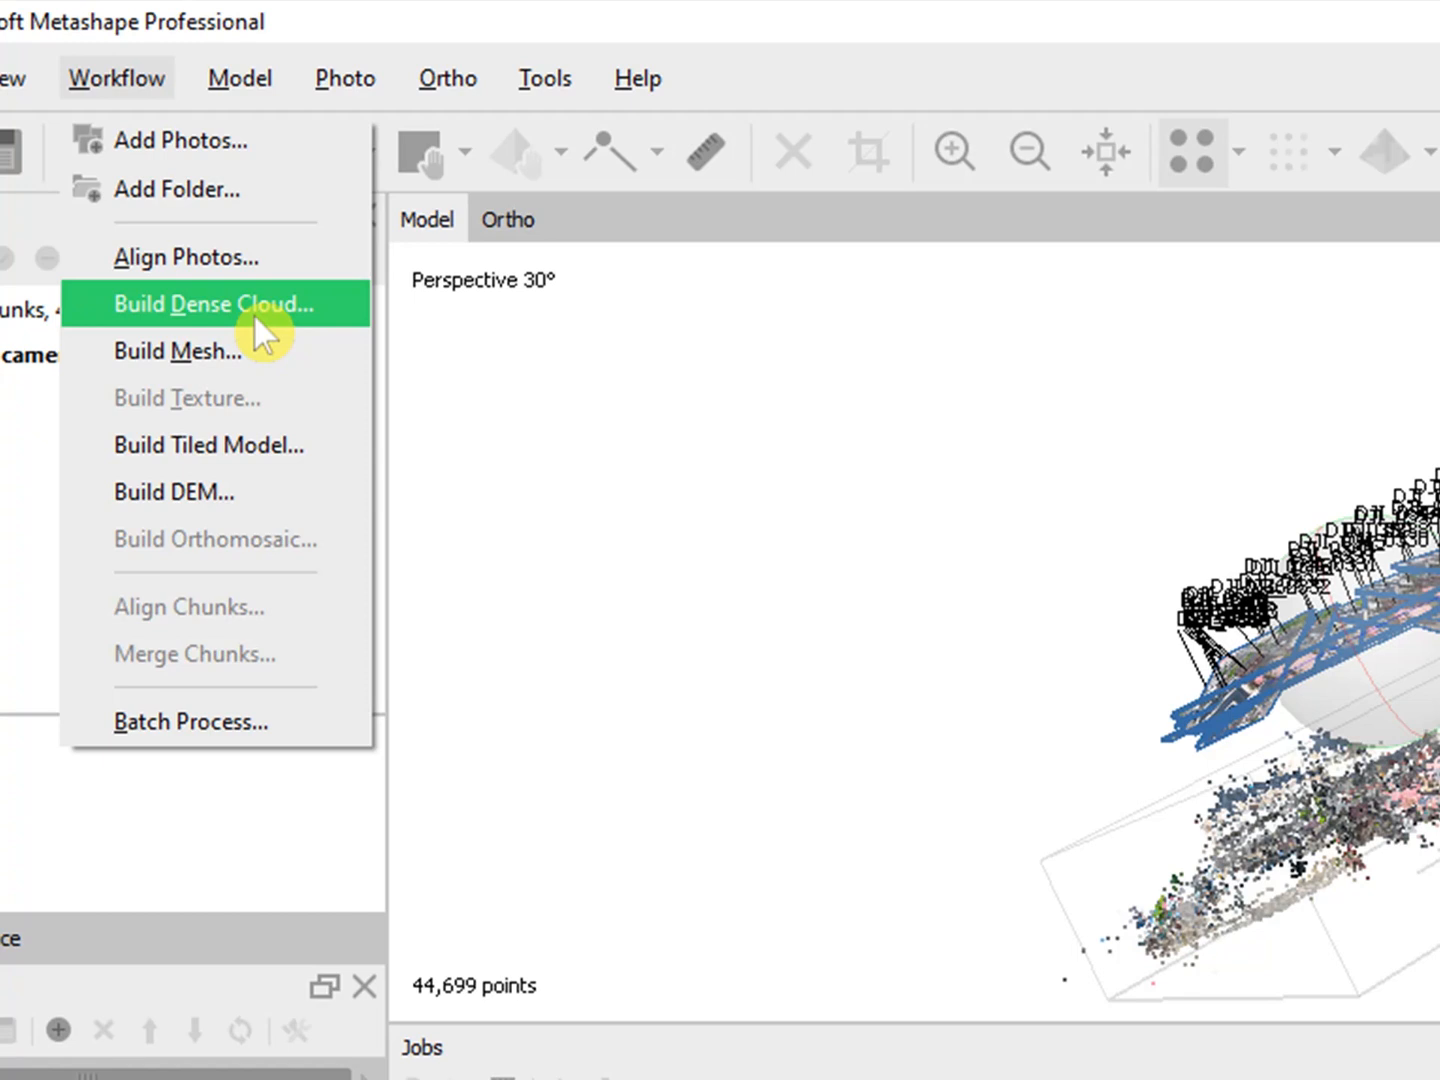
{"action": "left_click", "coordinate": [255, 317]}
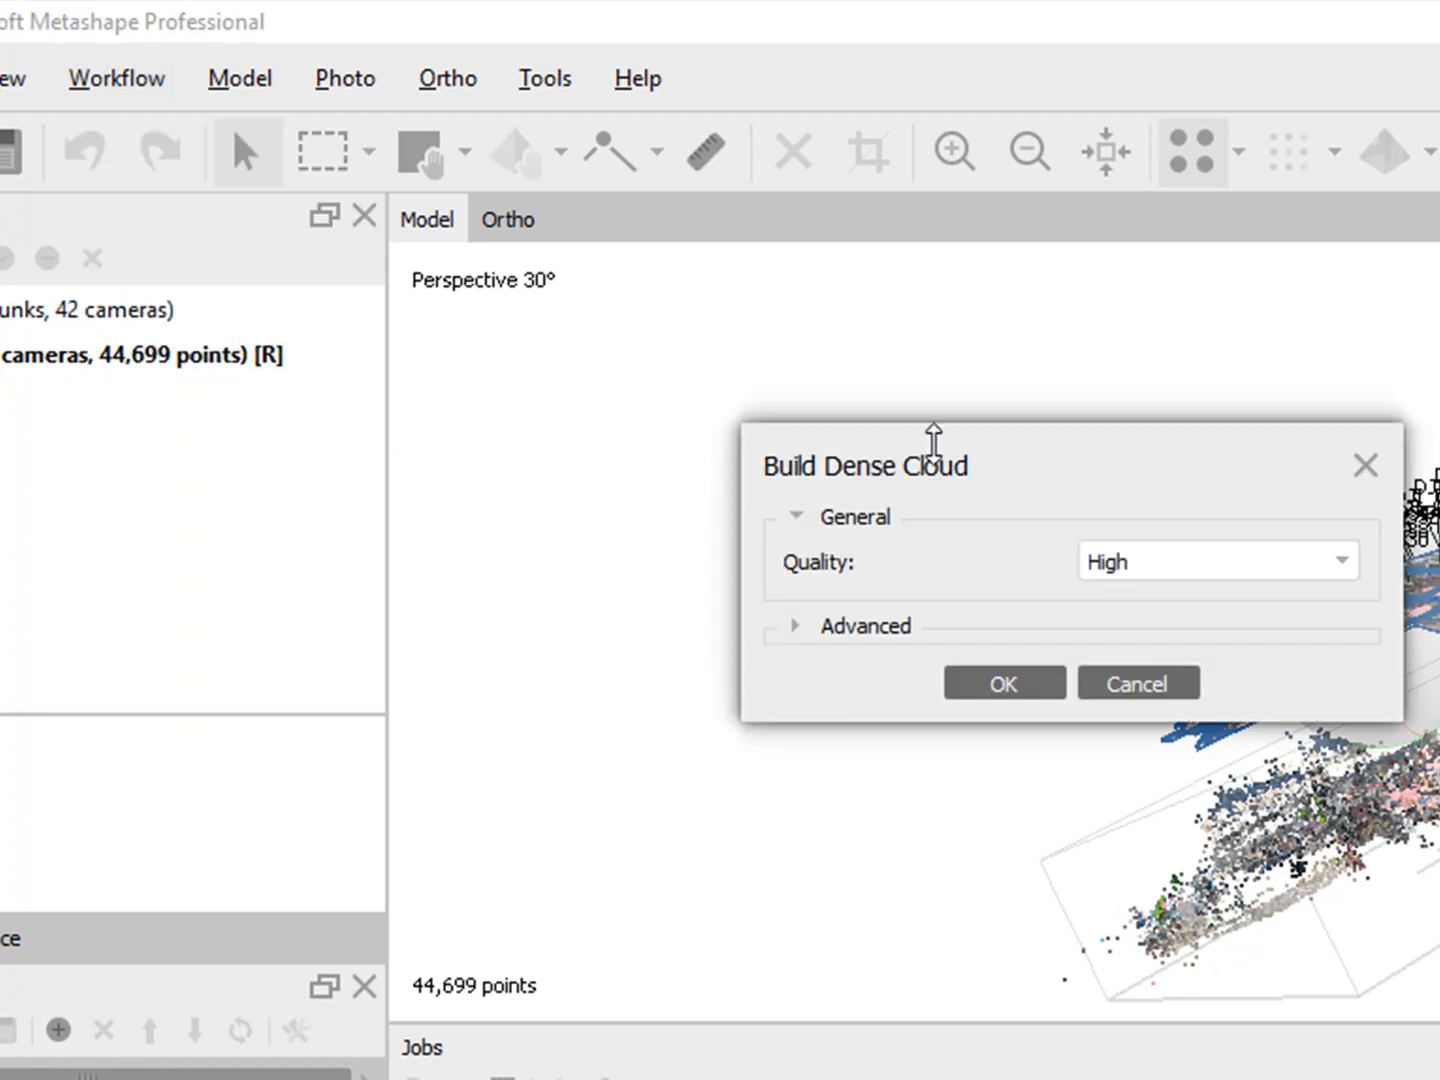
{"action": "left_click", "coordinate": [1174, 571]}
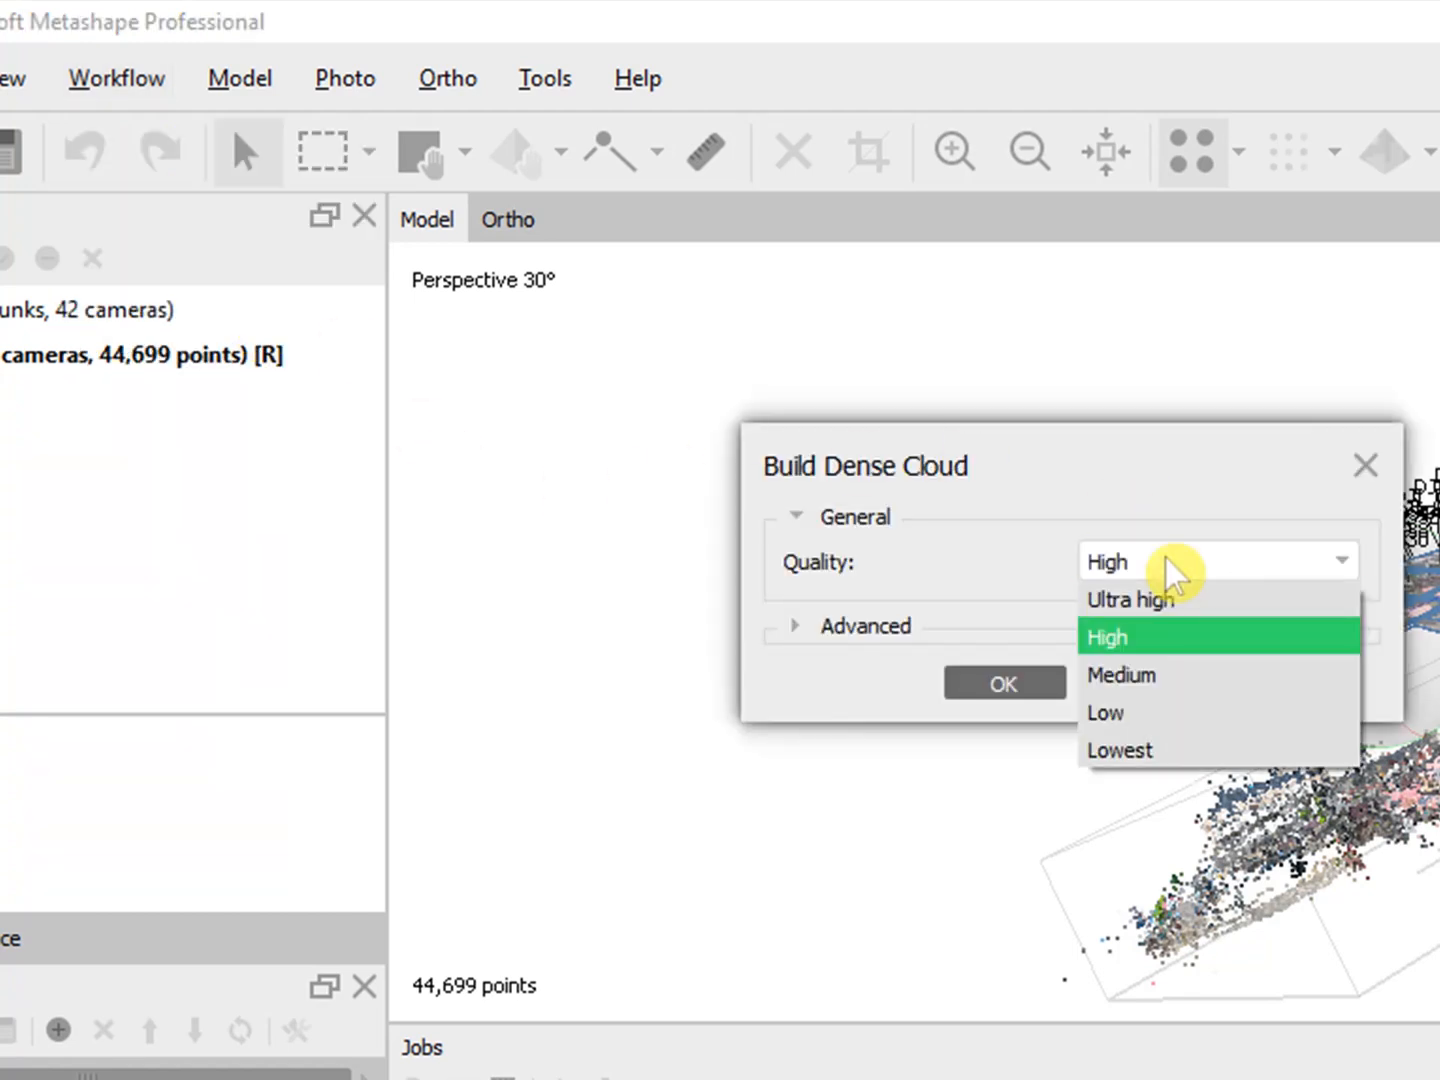
{"action": "left_click", "coordinate": [1176, 690]}
{"action": "left_click", "coordinate": [1031, 684]}
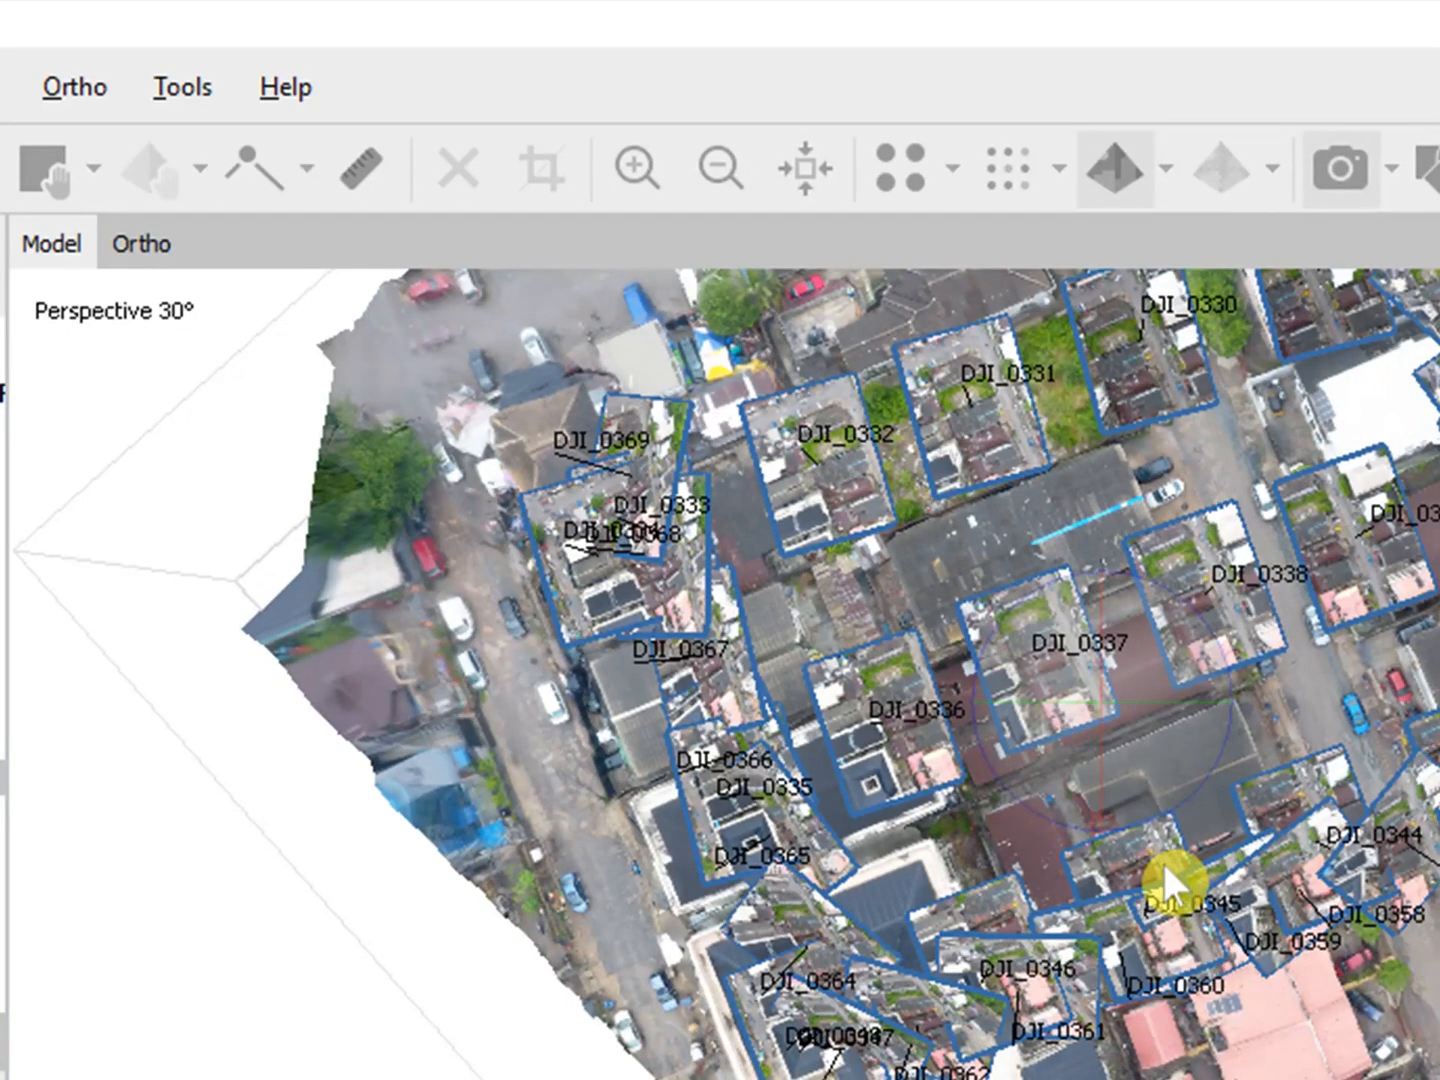
Expand Chunk 1 of the YABA.psx project and view the properties of its depth maps.
{"action": "left_click_drag", "start_coordinate": [1314, 868], "coordinate": [1250, 818]}
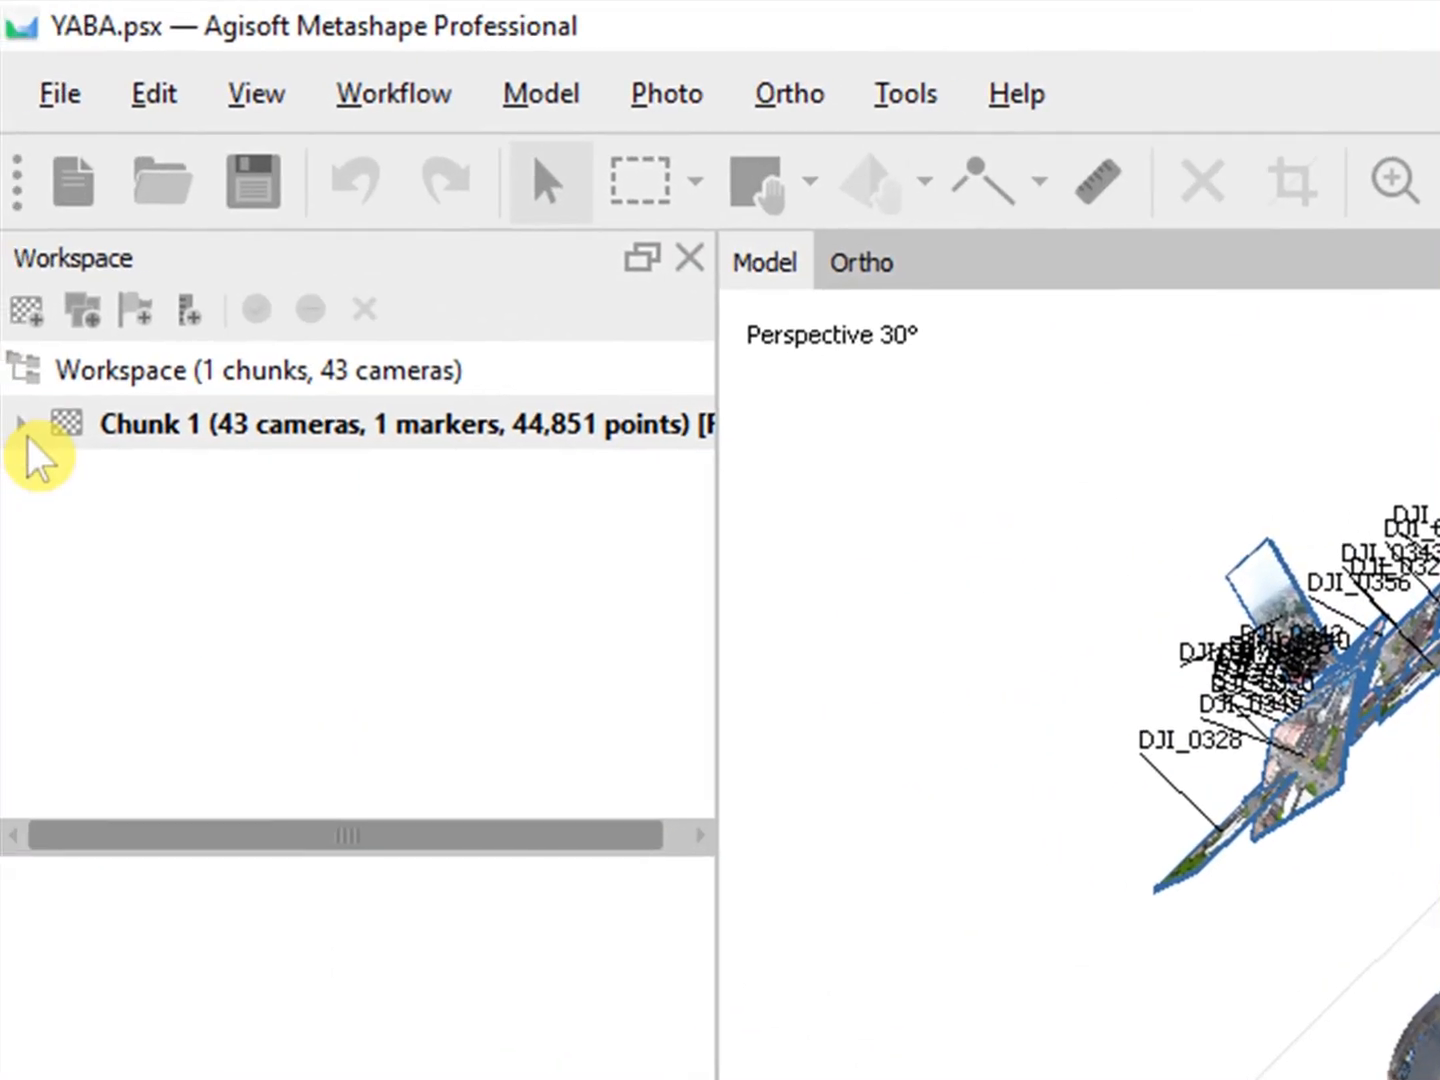
{"action": "left_click", "coordinate": [21, 424]}
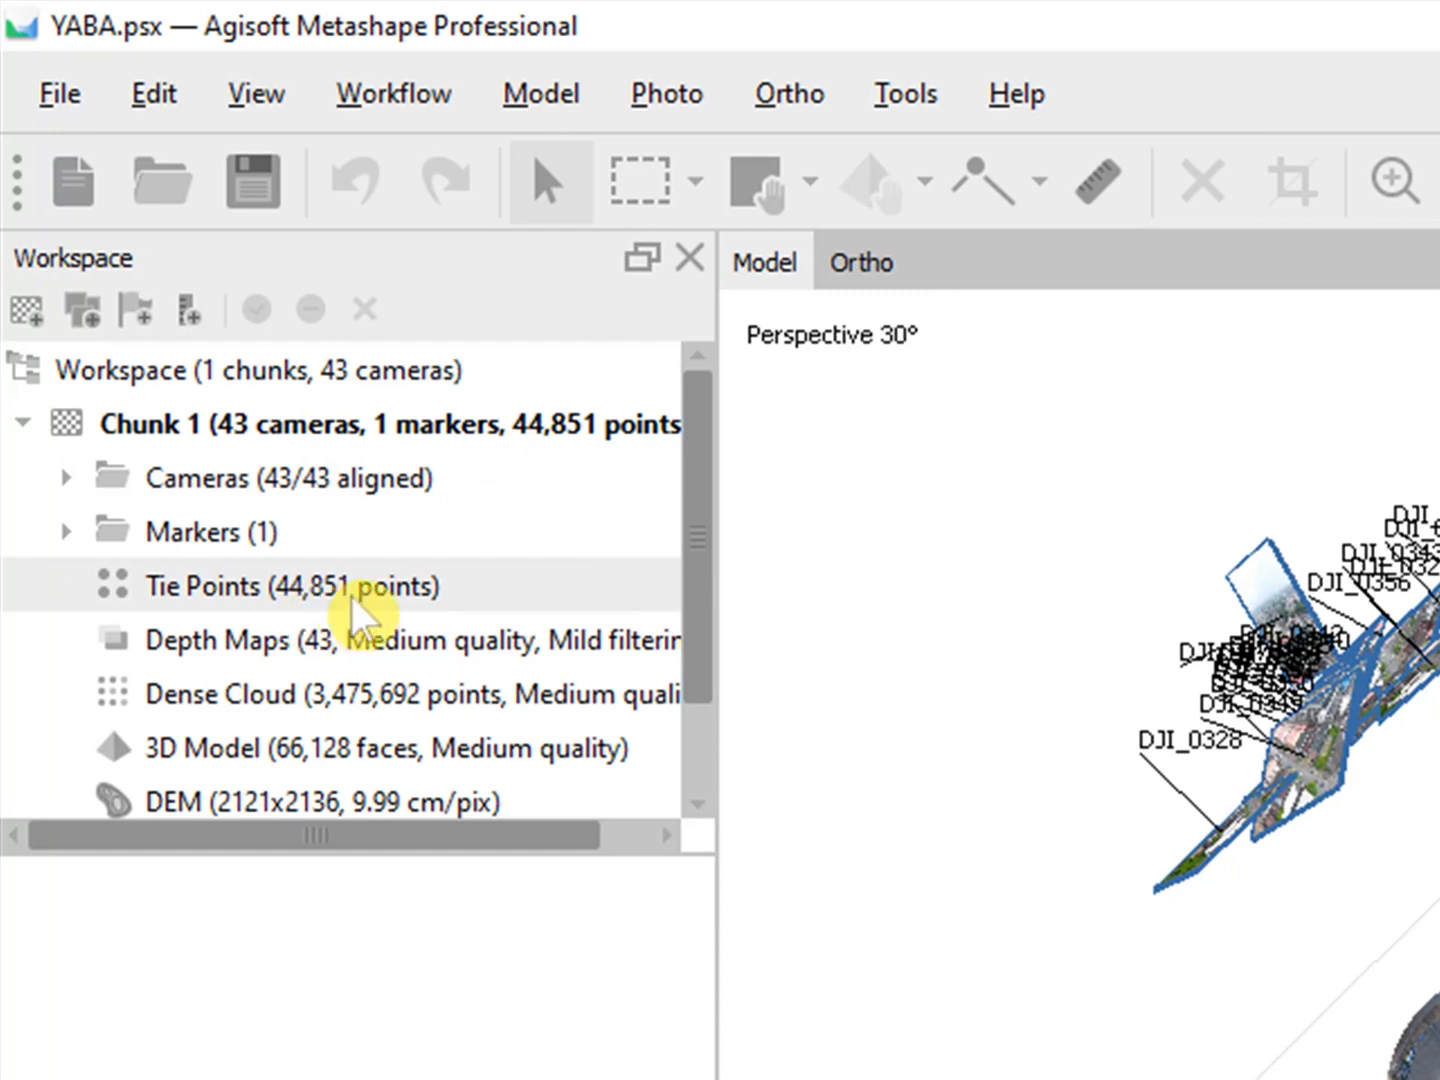
{"action": "left_click", "coordinate": [477, 650]}
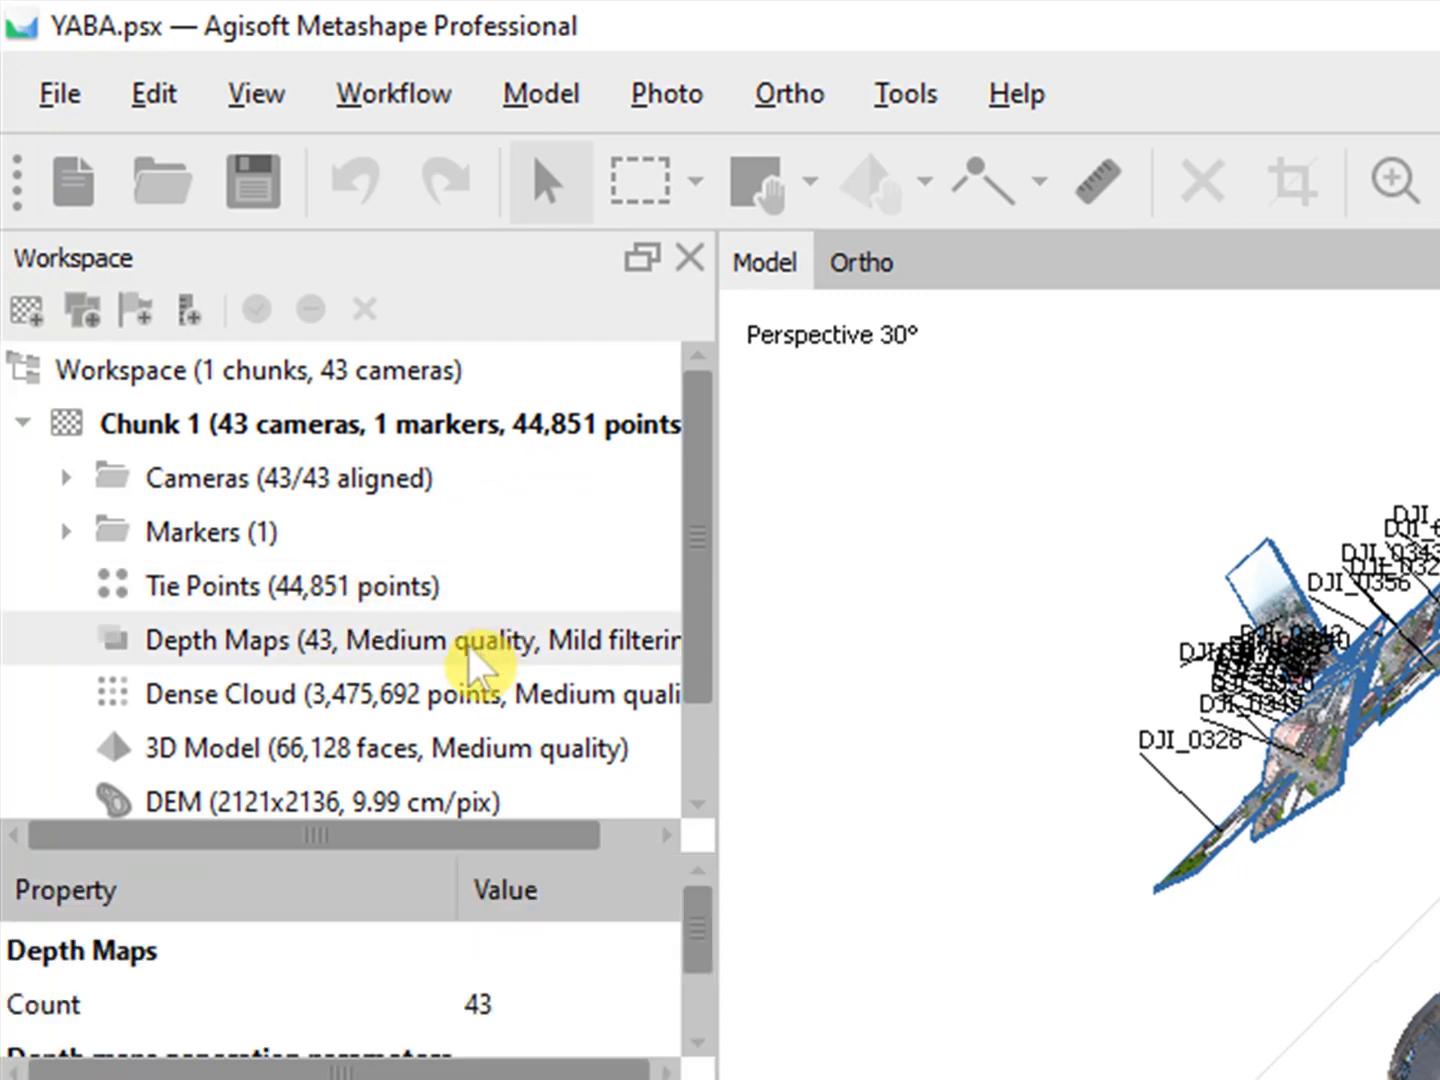
Show the dense cloud's properties, the 3D model and the DEM of Chunk 1 one after another.
{"action": "left_click", "coordinate": [435, 707]}
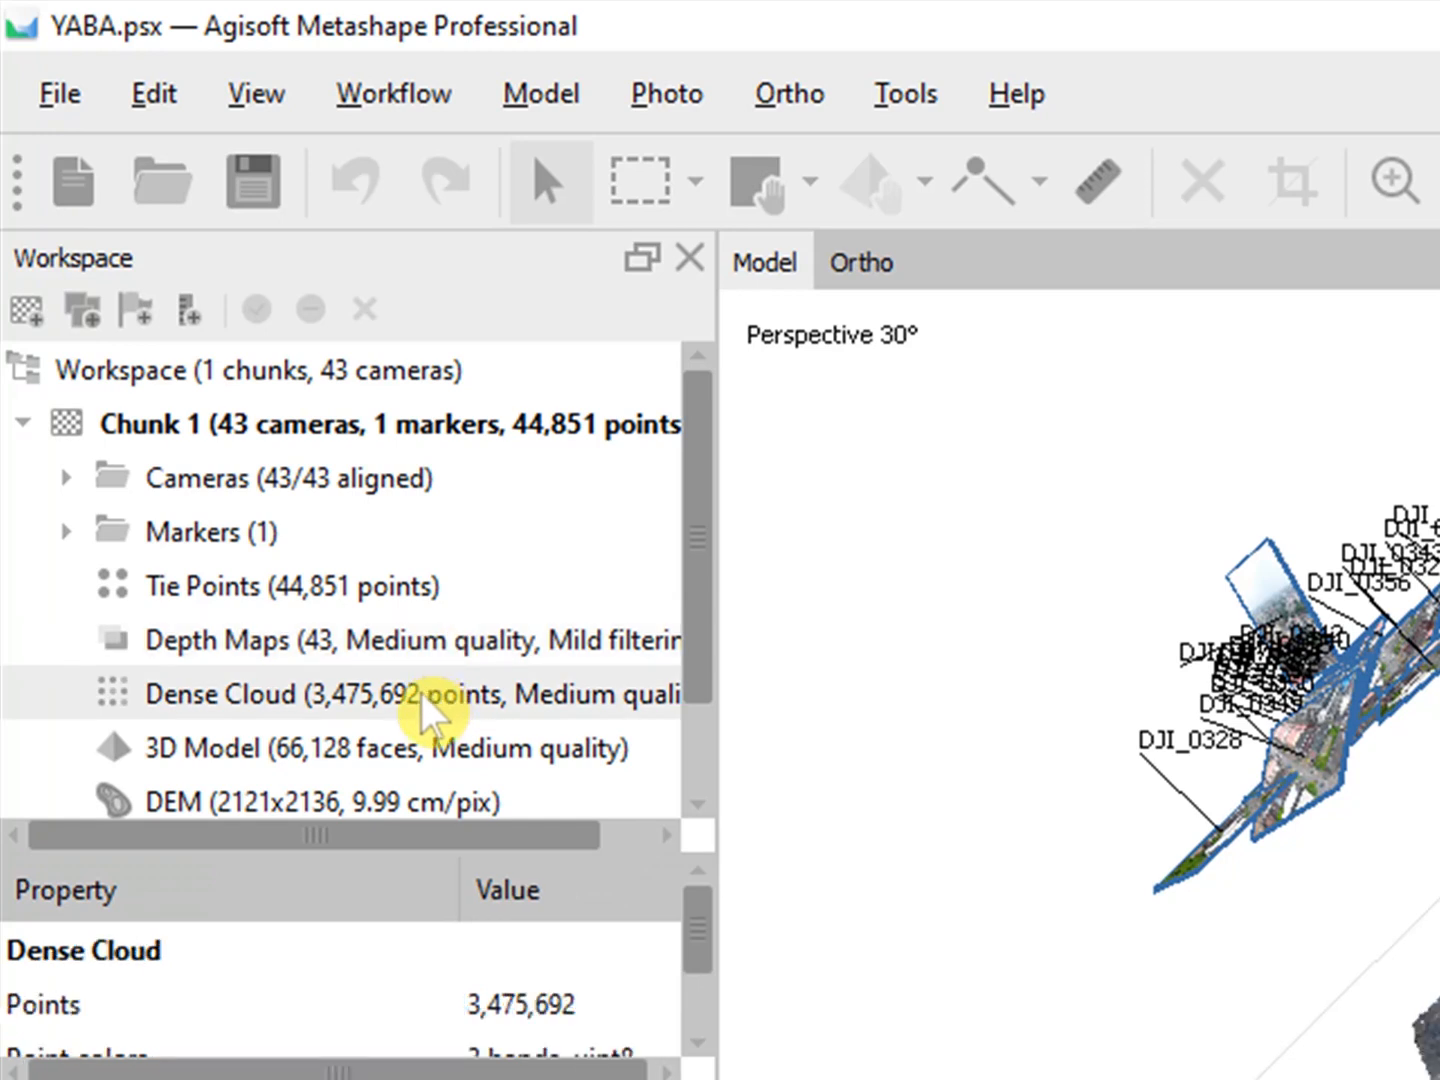
{"action": "left_click", "coordinate": [425, 751]}
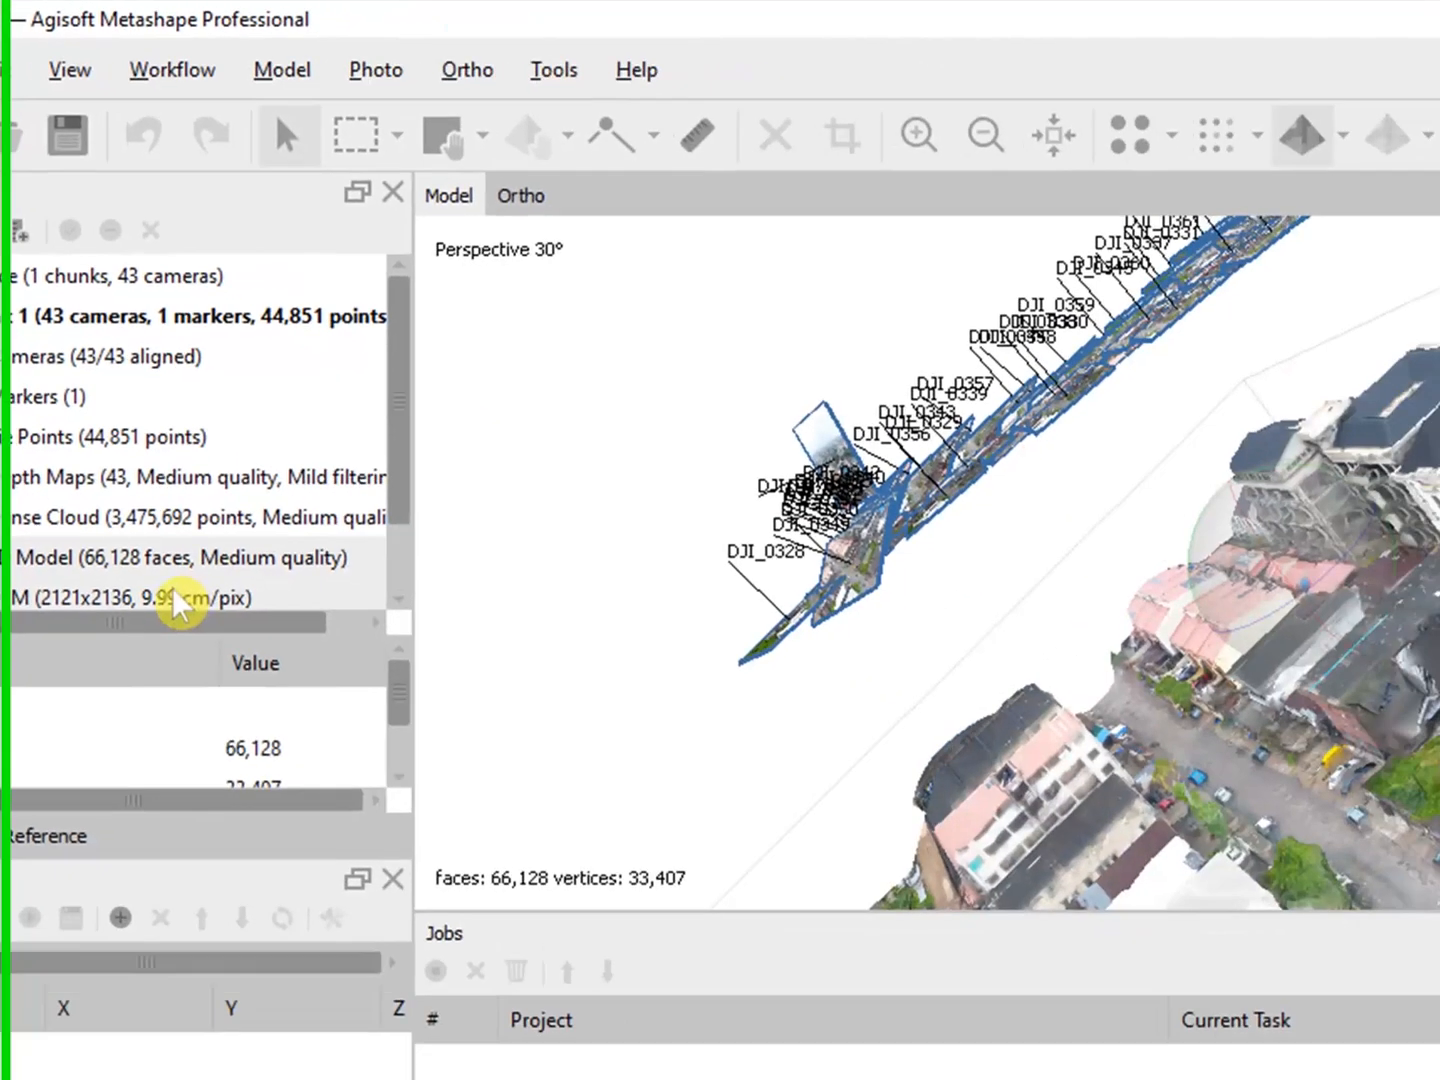
{"action": "double_click", "coordinate": [429, 803]}
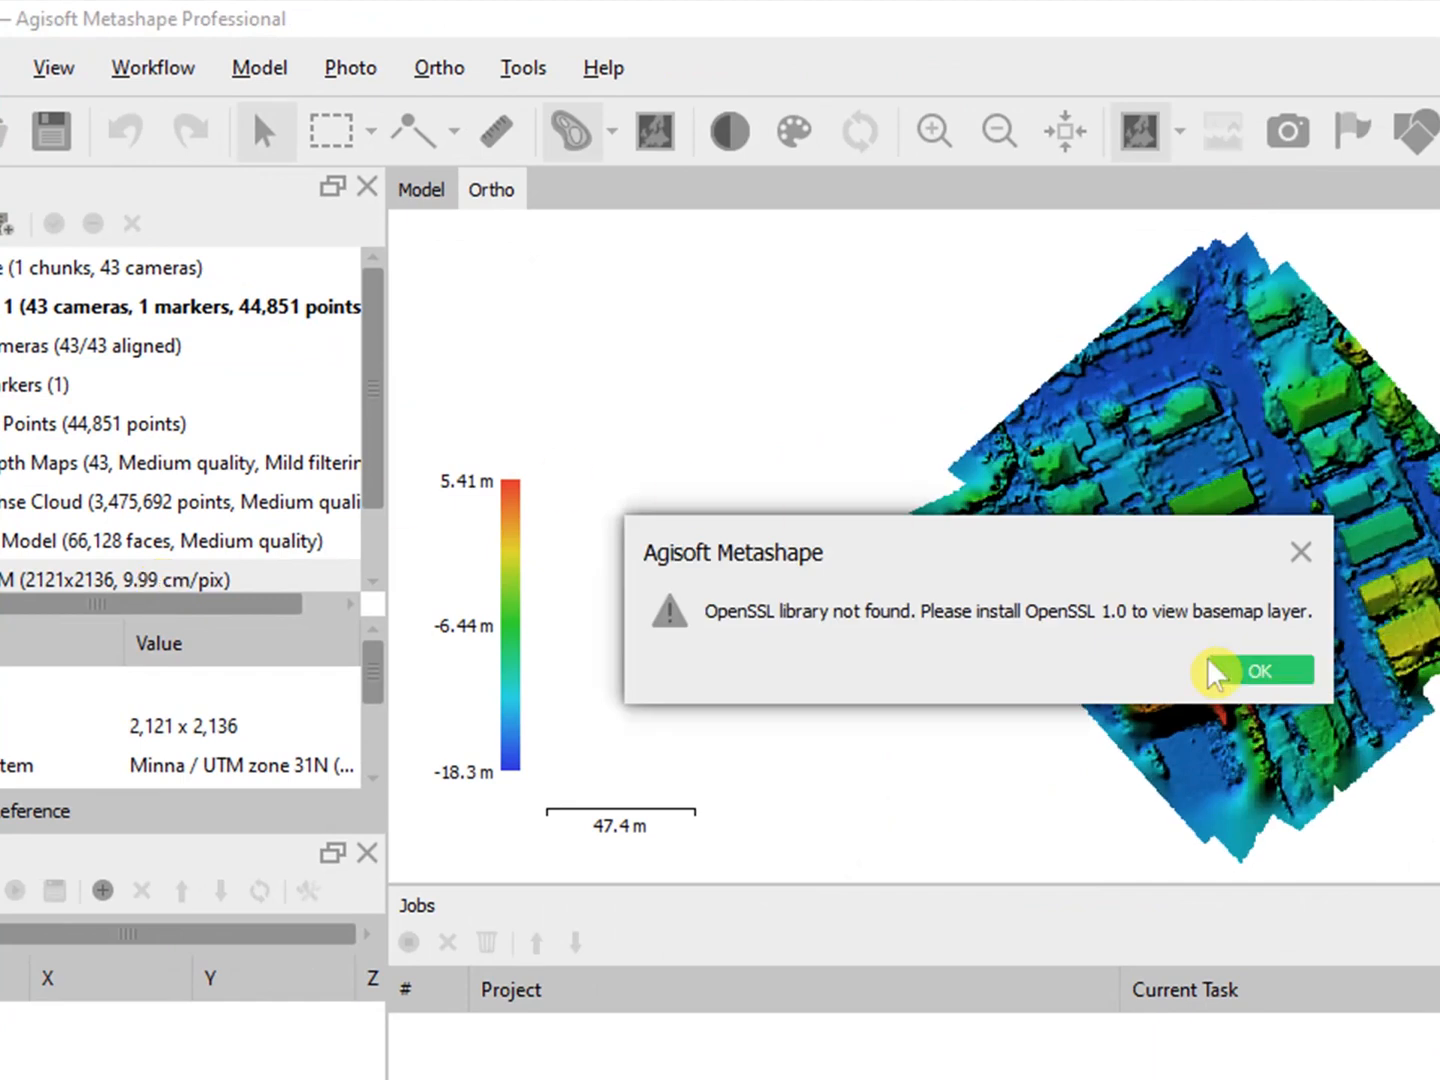
{"action": "left_click", "coordinate": [1246, 669]}
Examine the DEM's relief around the buildings and roads, both close up and over the whole site.
{"action": "scroll", "coordinate": [1226, 685], "scroll_direction": "up", "scroll_amount": 3}
{"action": "left_click_drag", "start_coordinate": [1255, 500], "coordinate": [1149, 732]}
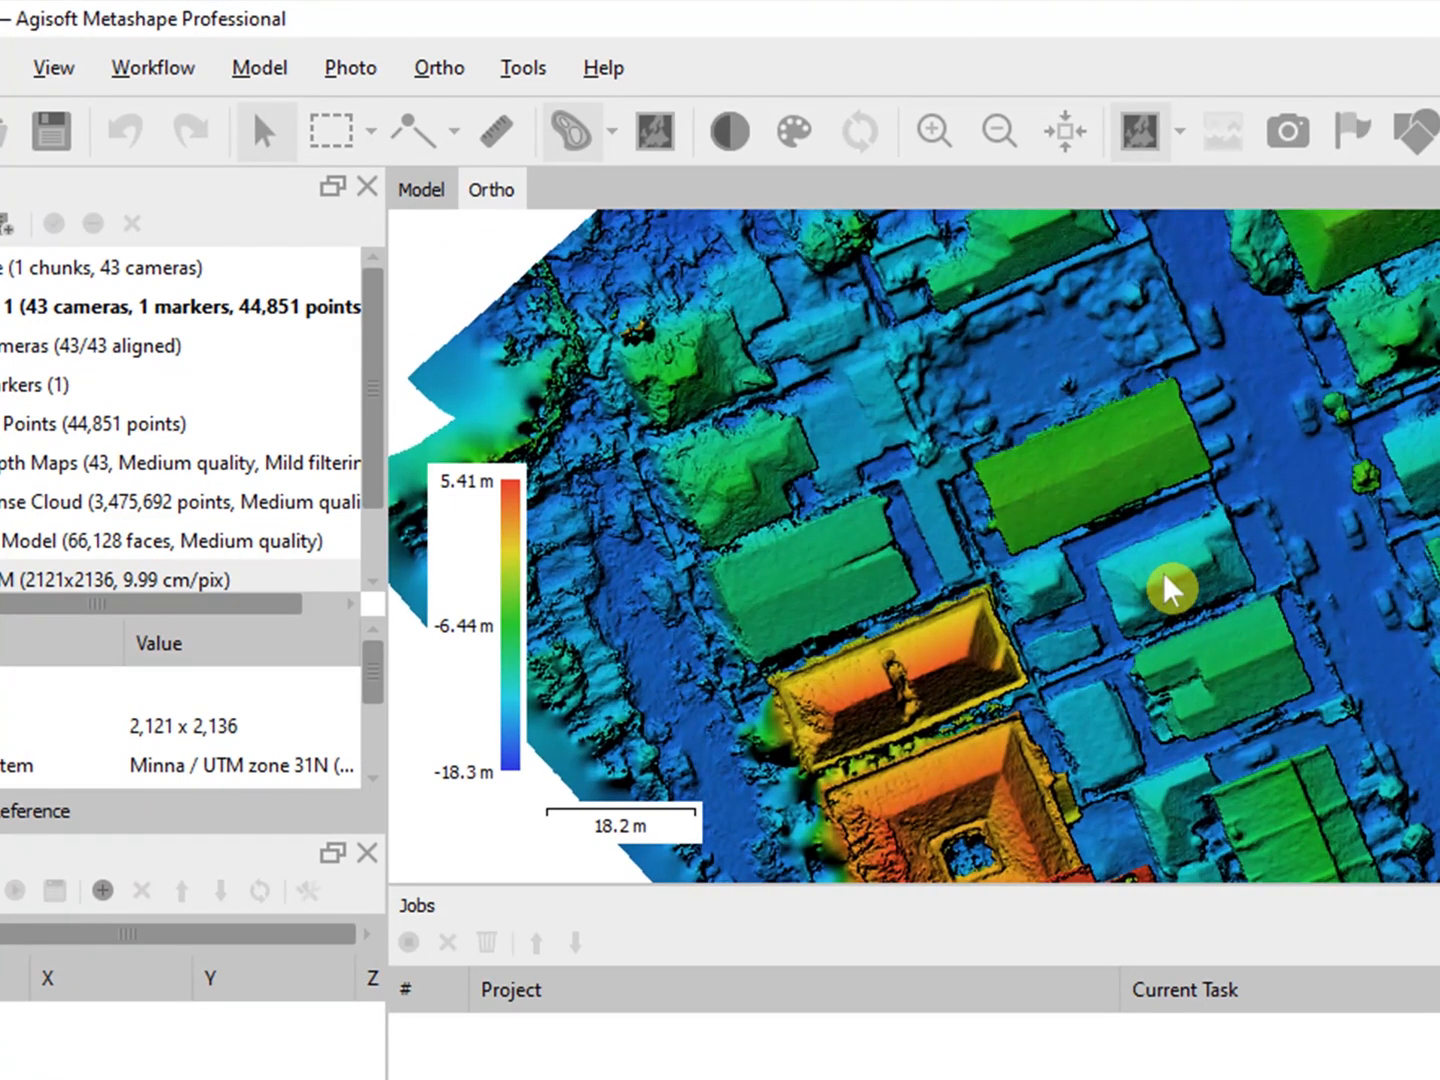
{"action": "left_click_drag", "start_coordinate": [1123, 448], "coordinate": [1127, 516]}
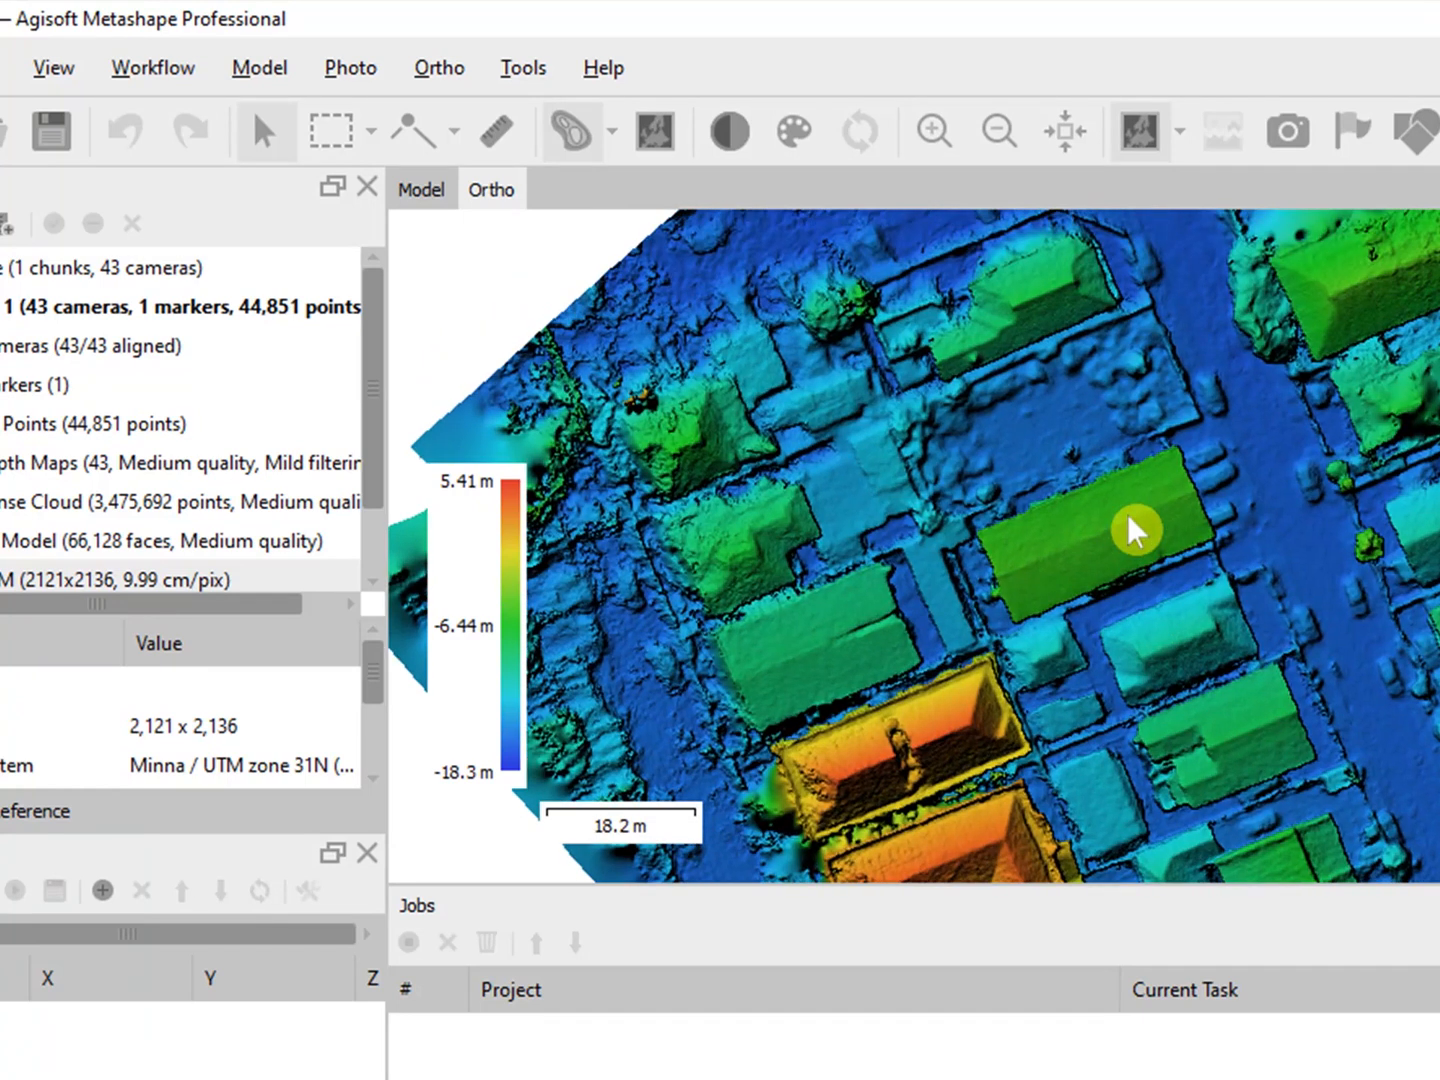
{"action": "left_click", "coordinate": [125, 67]}
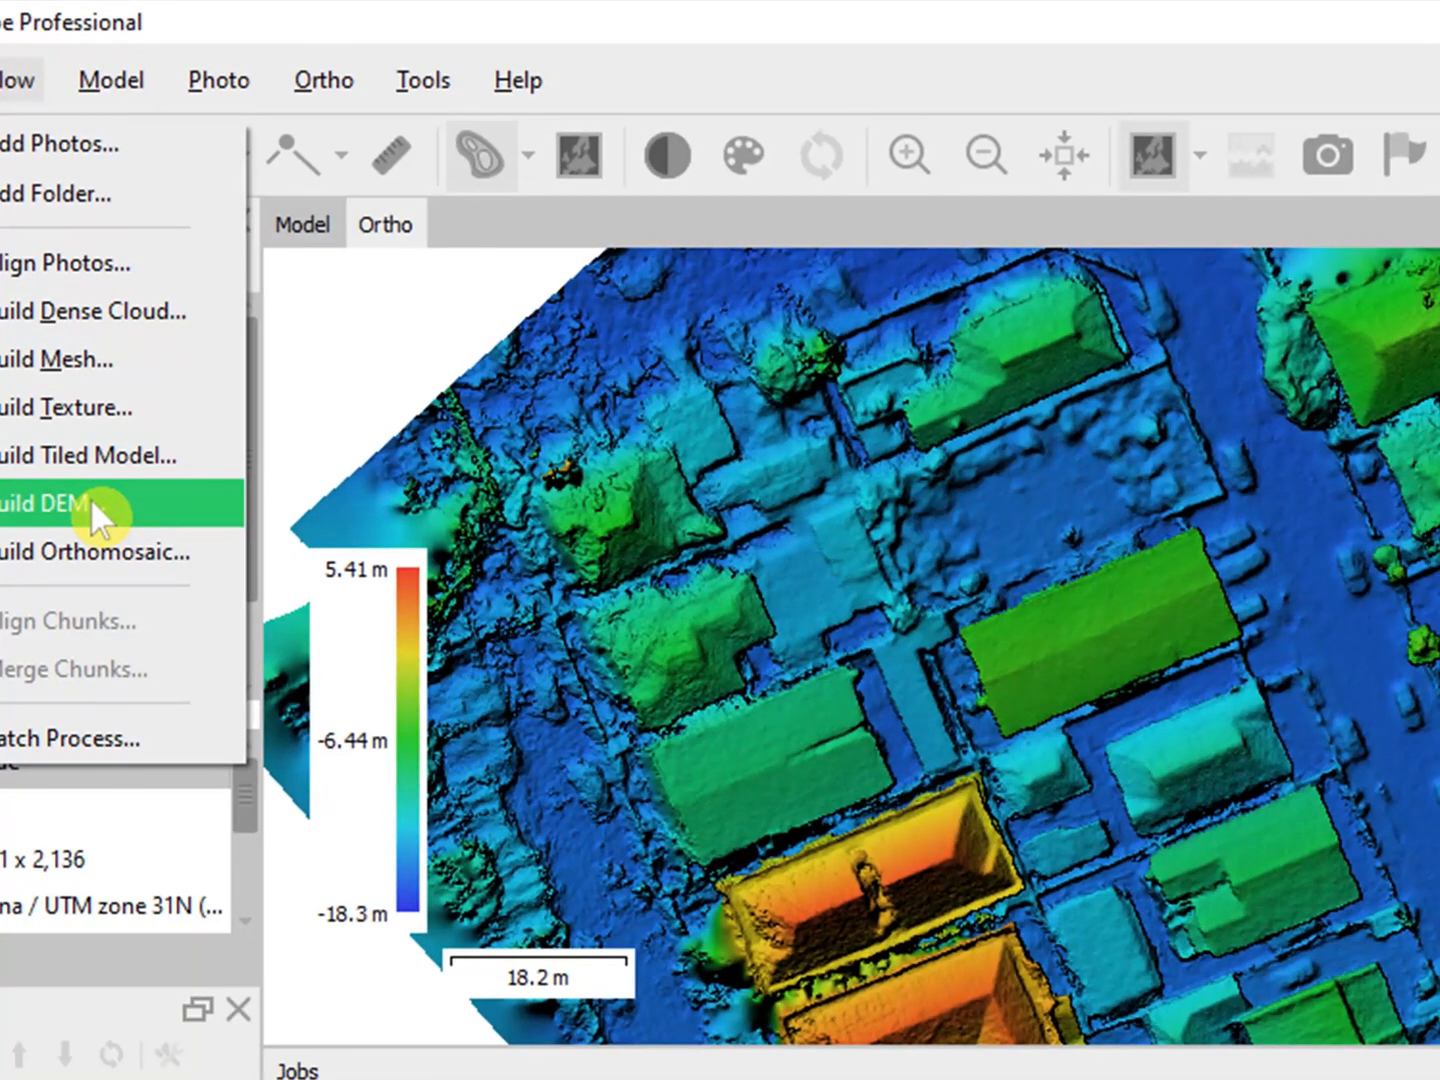
{"action": "left_click", "coordinate": [1290, 470]}
{"action": "scroll", "coordinate": [1278, 533], "scroll_direction": "down", "scroll_amount": 3}
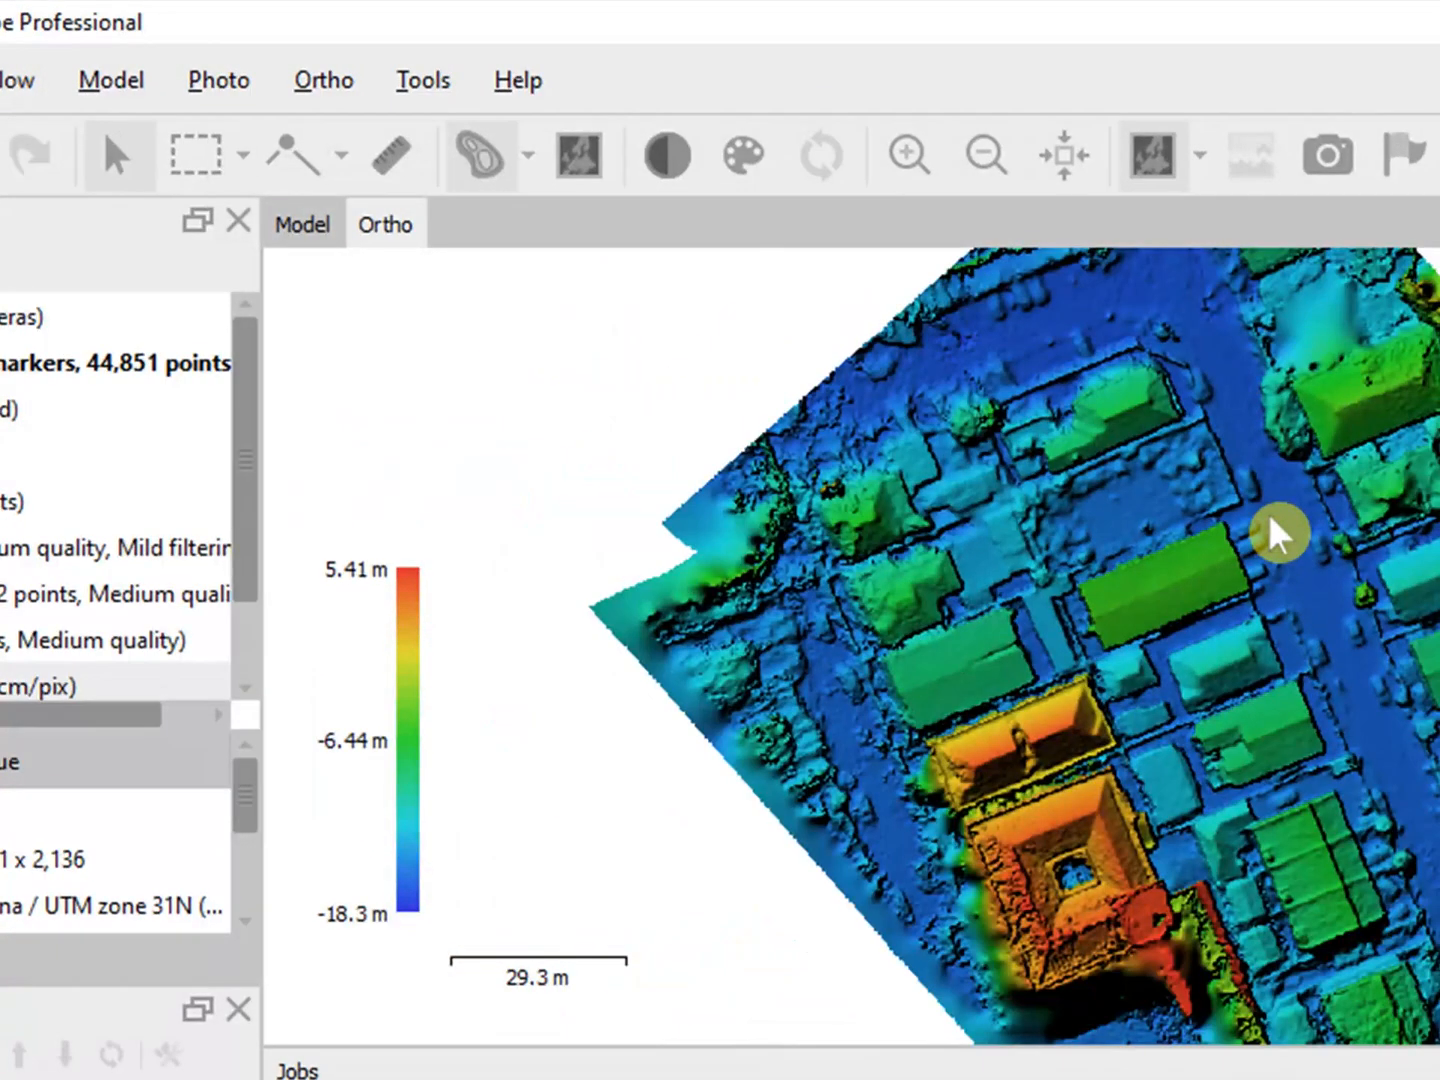
{"action": "scroll", "coordinate": [1278, 530], "scroll_direction": "down", "scroll_amount": 3}
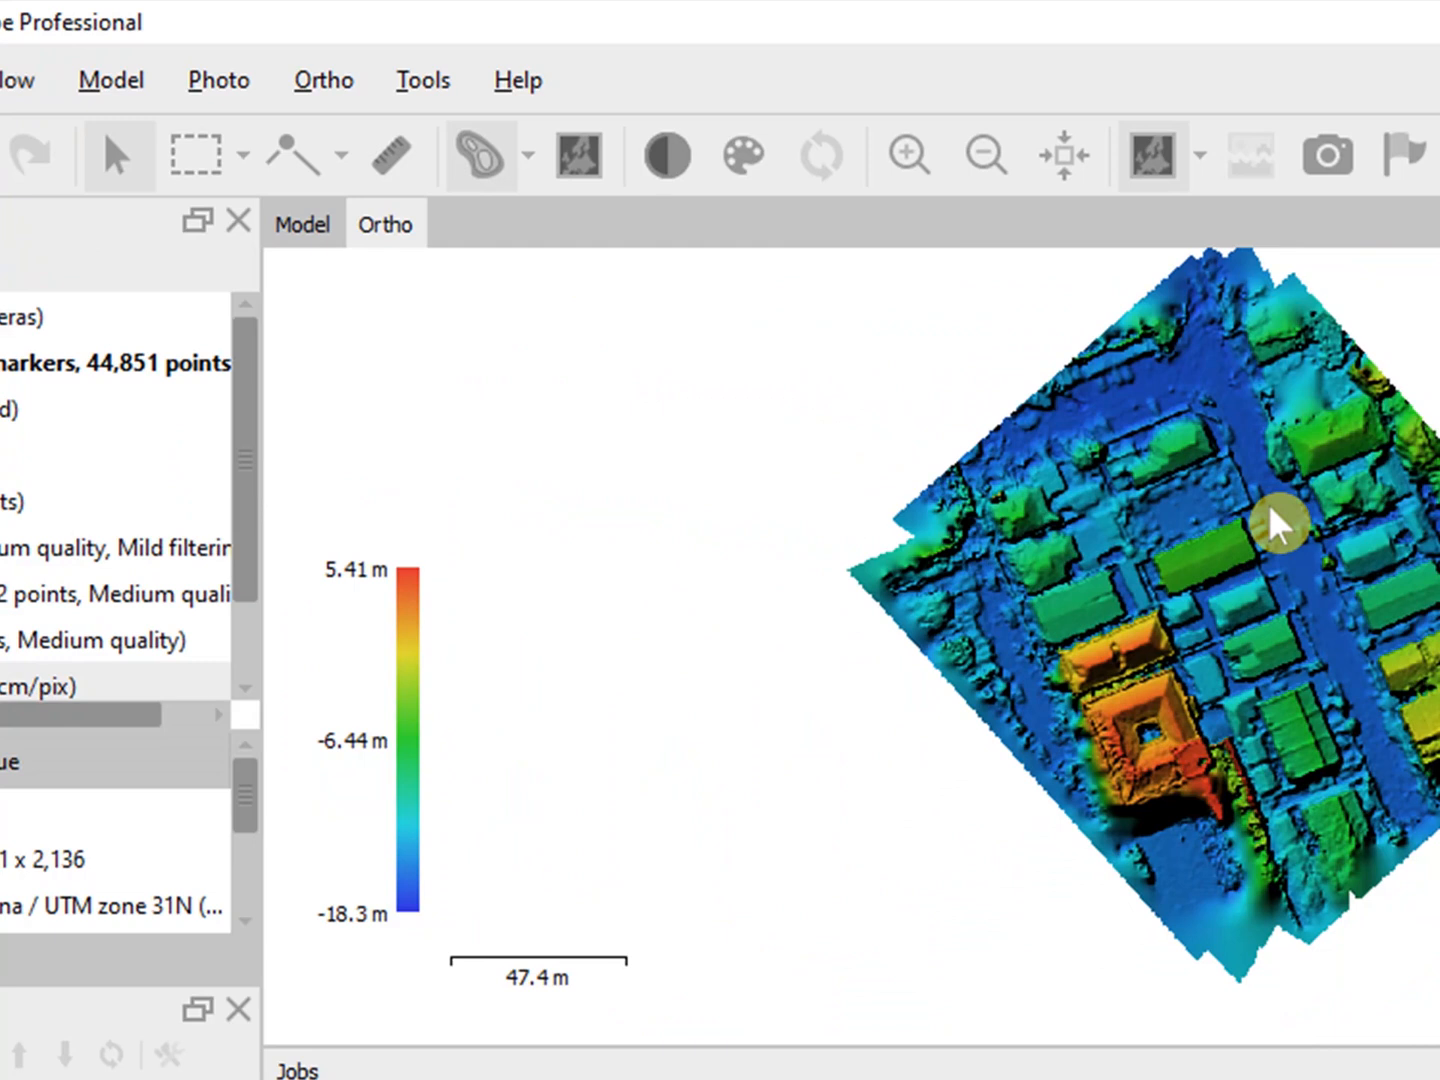
{"action": "scroll", "coordinate": [1279, 544], "scroll_direction": "up", "scroll_amount": 10}
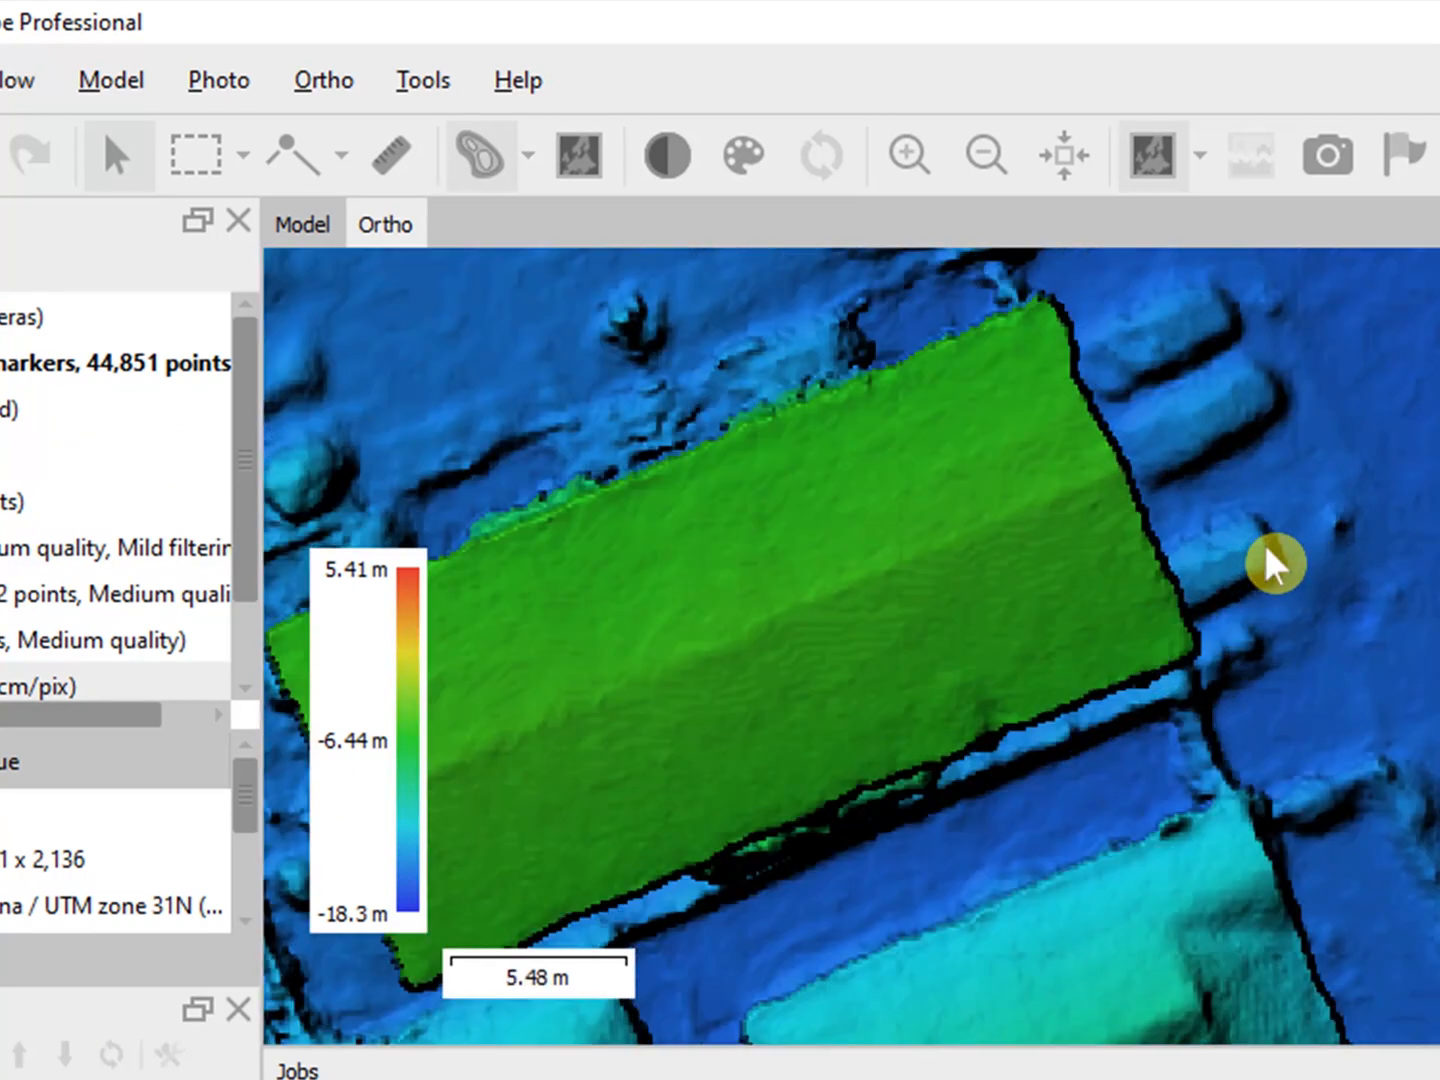
{"action": "scroll", "coordinate": [1389, 536], "scroll_direction": "down", "scroll_amount": 8}
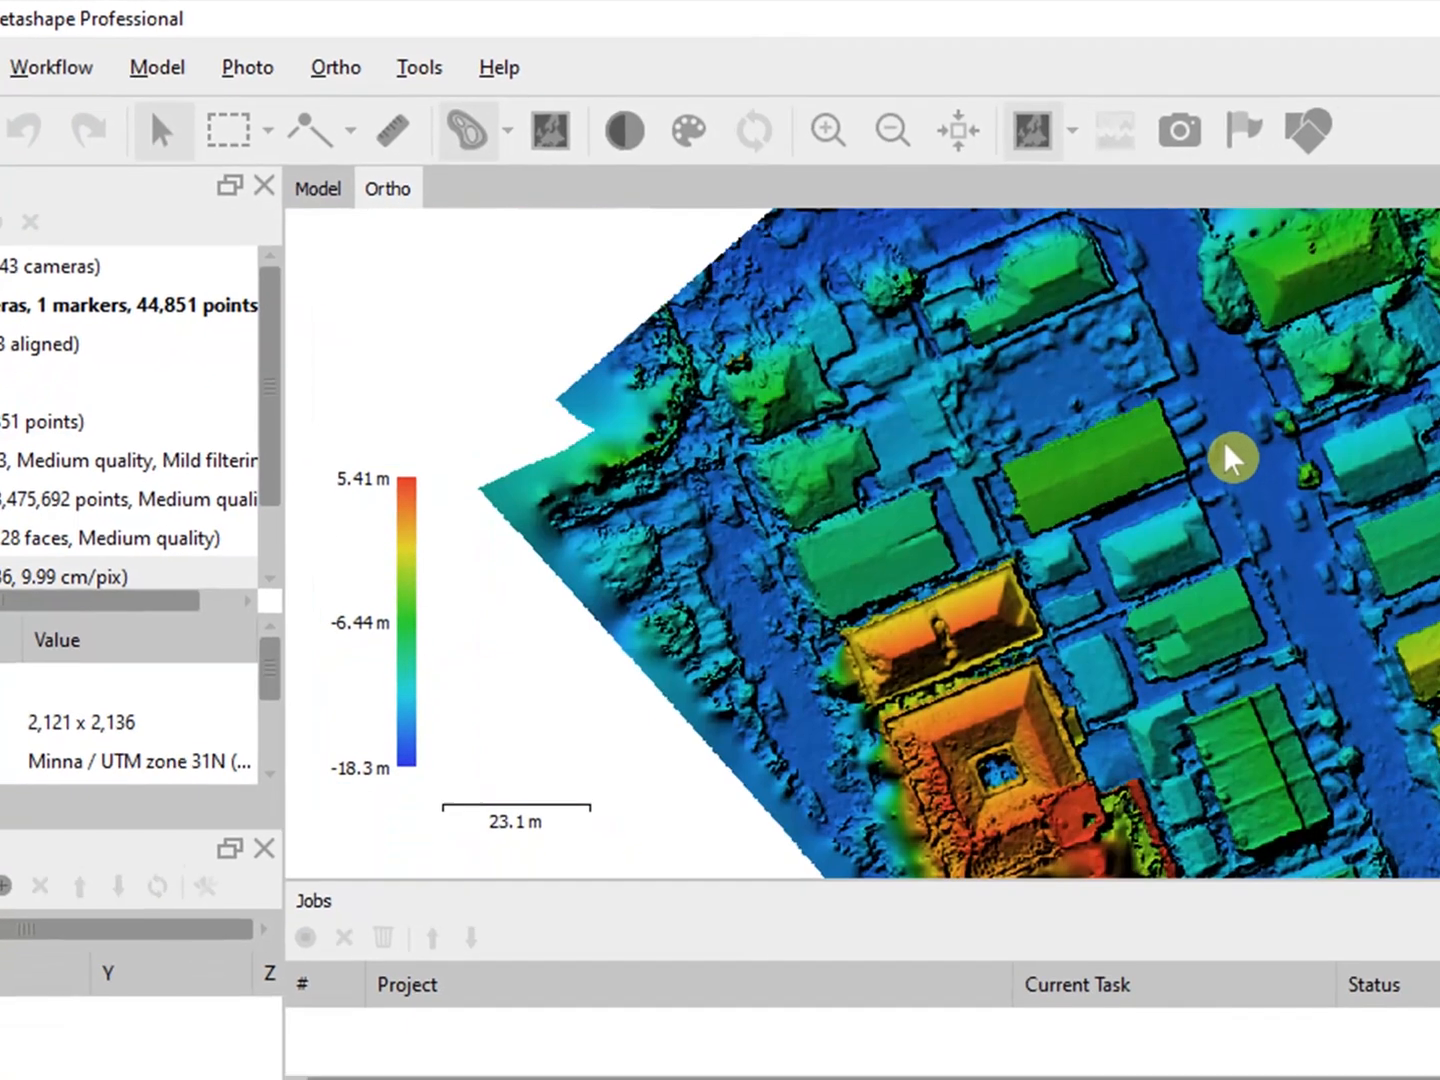
{"action": "scroll", "coordinate": [280, 580], "scroll_direction": "down", "scroll_amount": 1}
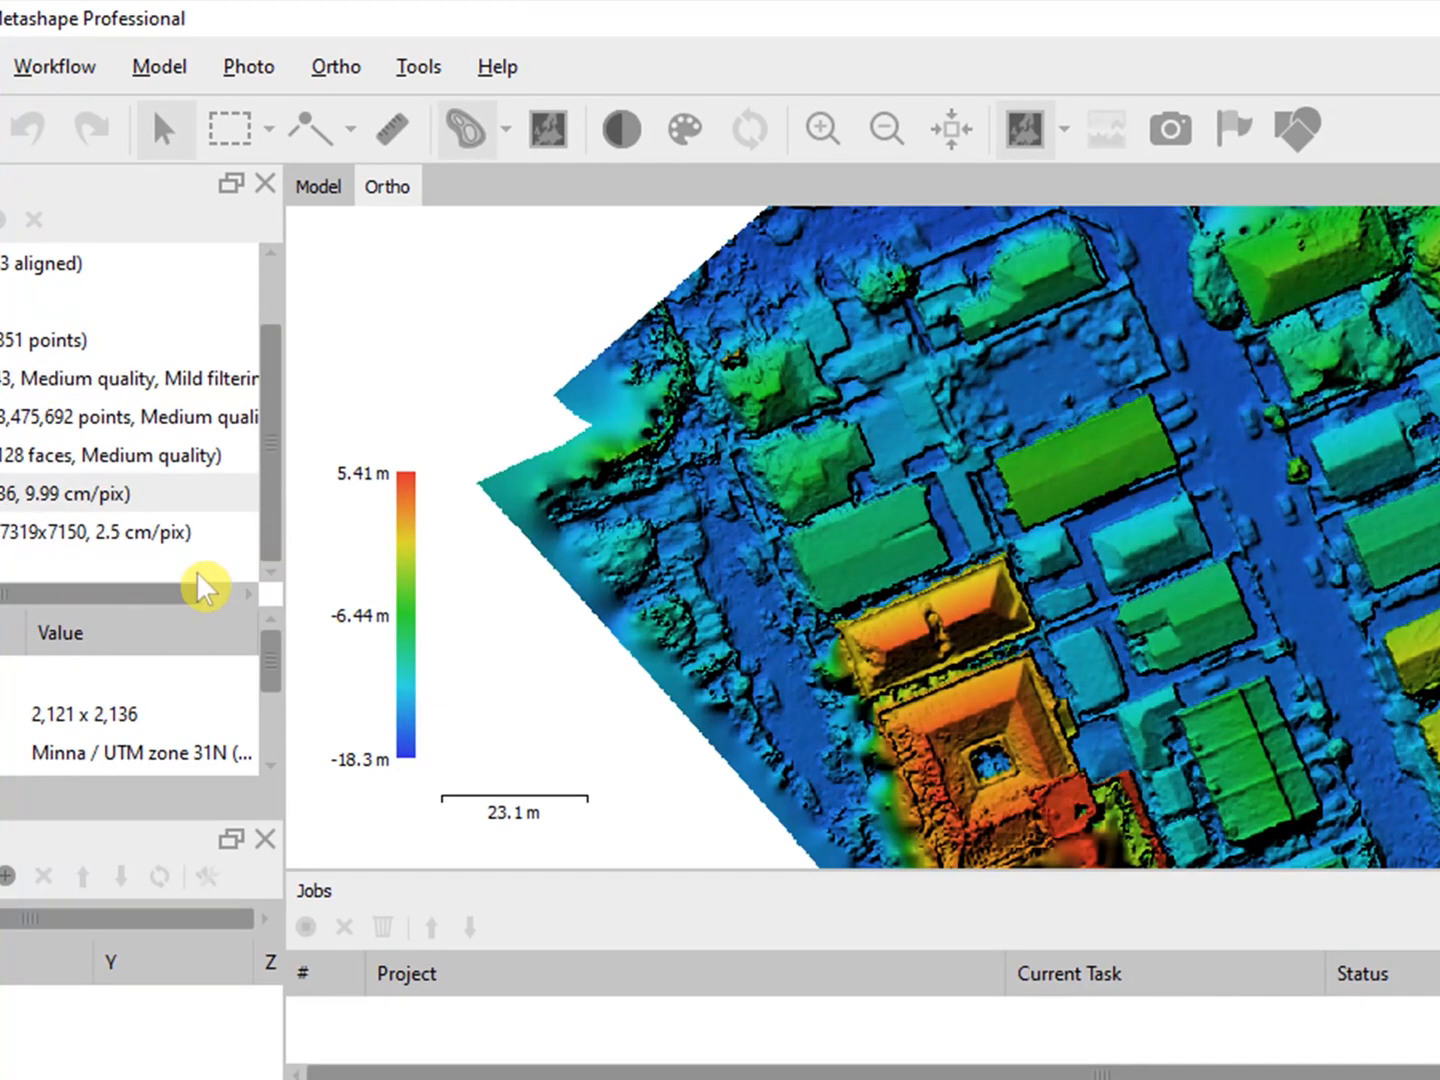
Open the orthomosaic and examine the street, parked cars and roofs in detail, ending with the full extent.
{"action": "double_click", "coordinate": [110, 548]}
{"action": "scroll", "coordinate": [1399, 481], "scroll_direction": "up", "scroll_amount": 5}
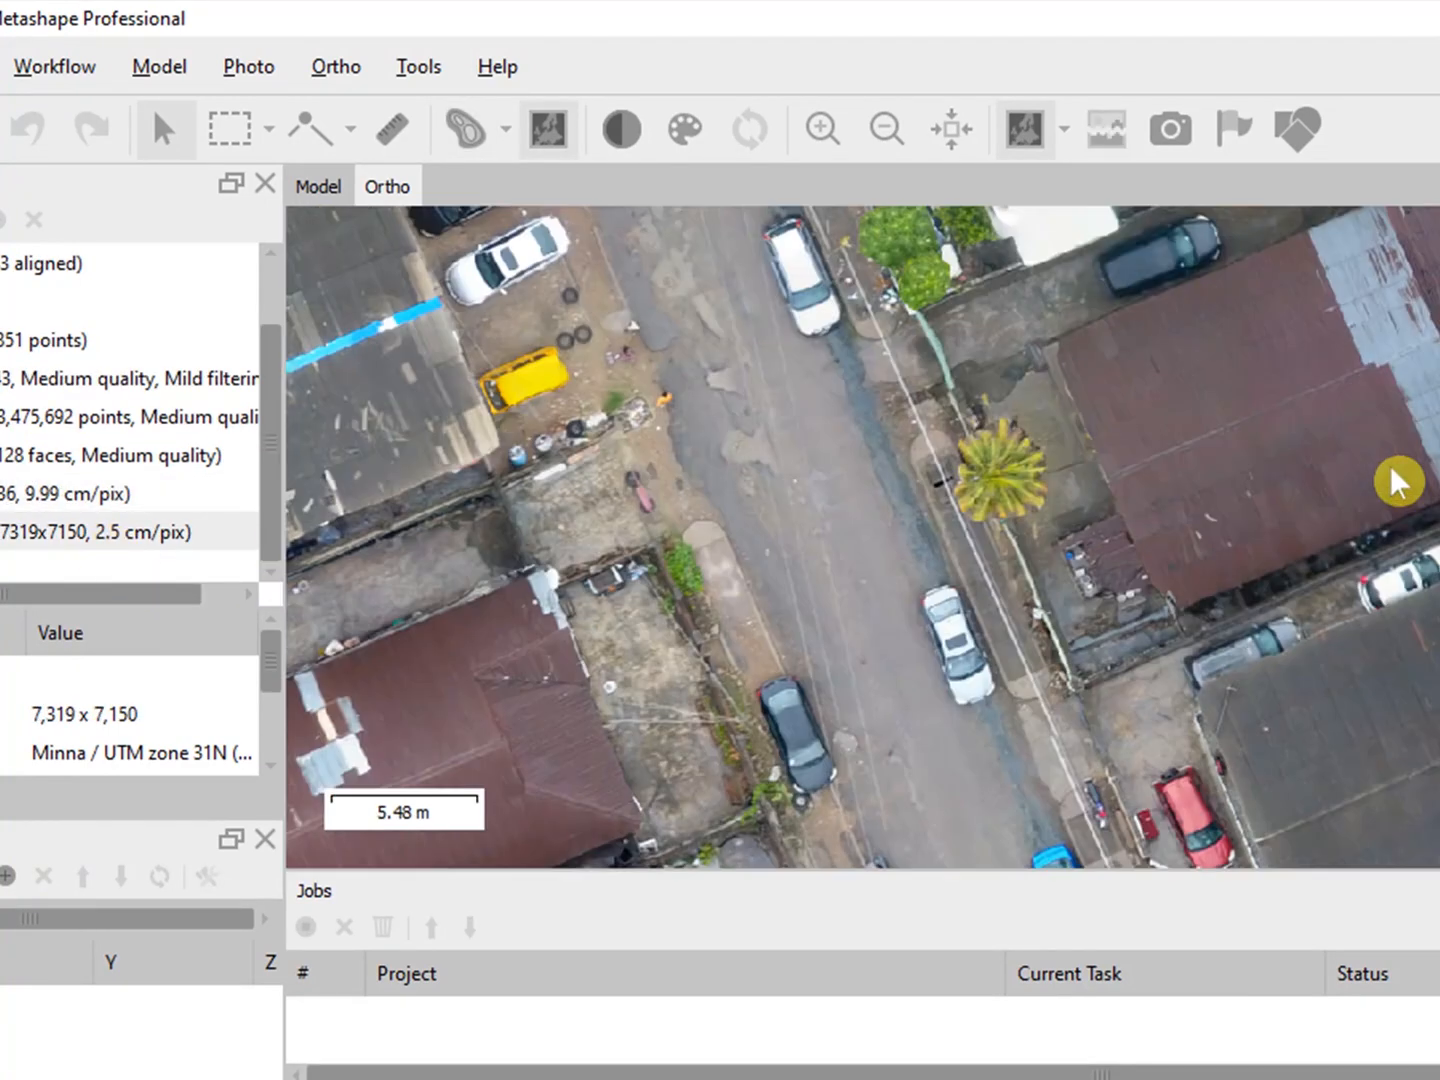
{"action": "scroll", "coordinate": [1035, 544], "scroll_direction": "up", "scroll_amount": 4}
{"action": "scroll", "coordinate": [1036, 545], "scroll_direction": "down", "scroll_amount": 3}
{"action": "scroll", "coordinate": [669, 679], "scroll_direction": "up", "scroll_amount": 3}
{"action": "scroll", "coordinate": [669, 678], "scroll_direction": "up", "scroll_amount": 4}
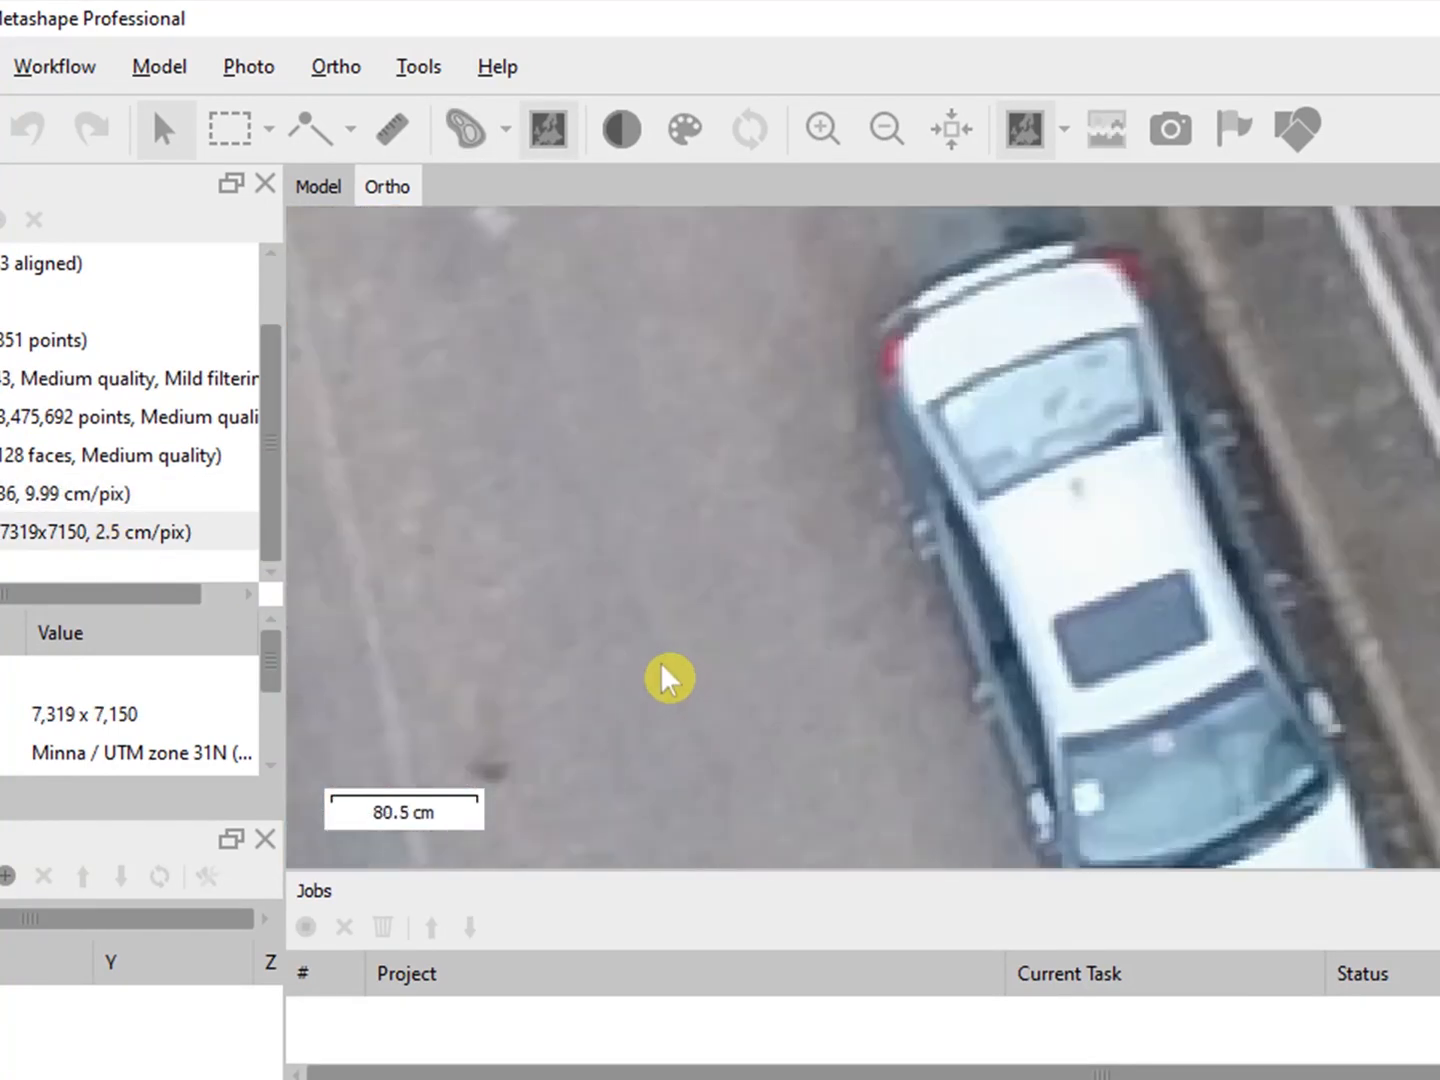
{"action": "scroll", "coordinate": [783, 637], "scroll_direction": "down", "scroll_amount": 4}
{"action": "left_click_drag", "start_coordinate": [344, 598], "coordinate": [1141, 521]}
{"action": "scroll", "coordinate": [1141, 521], "scroll_direction": "down", "scroll_amount": 5}
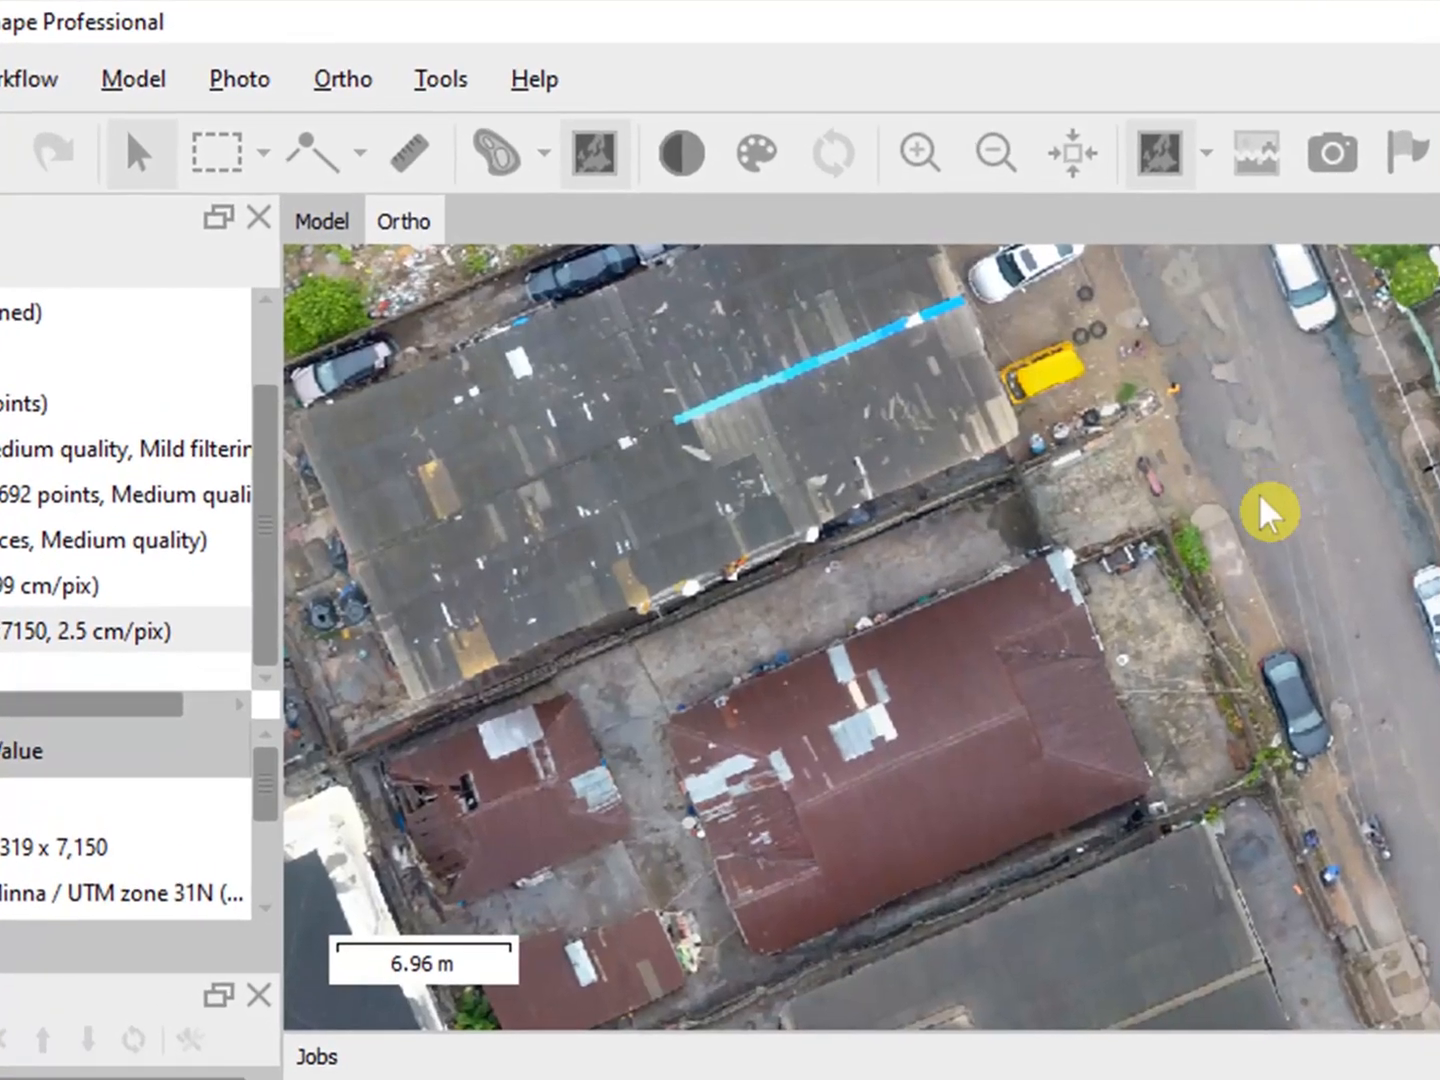
{"action": "scroll", "coordinate": [1262, 513], "scroll_direction": "down", "scroll_amount": 7}
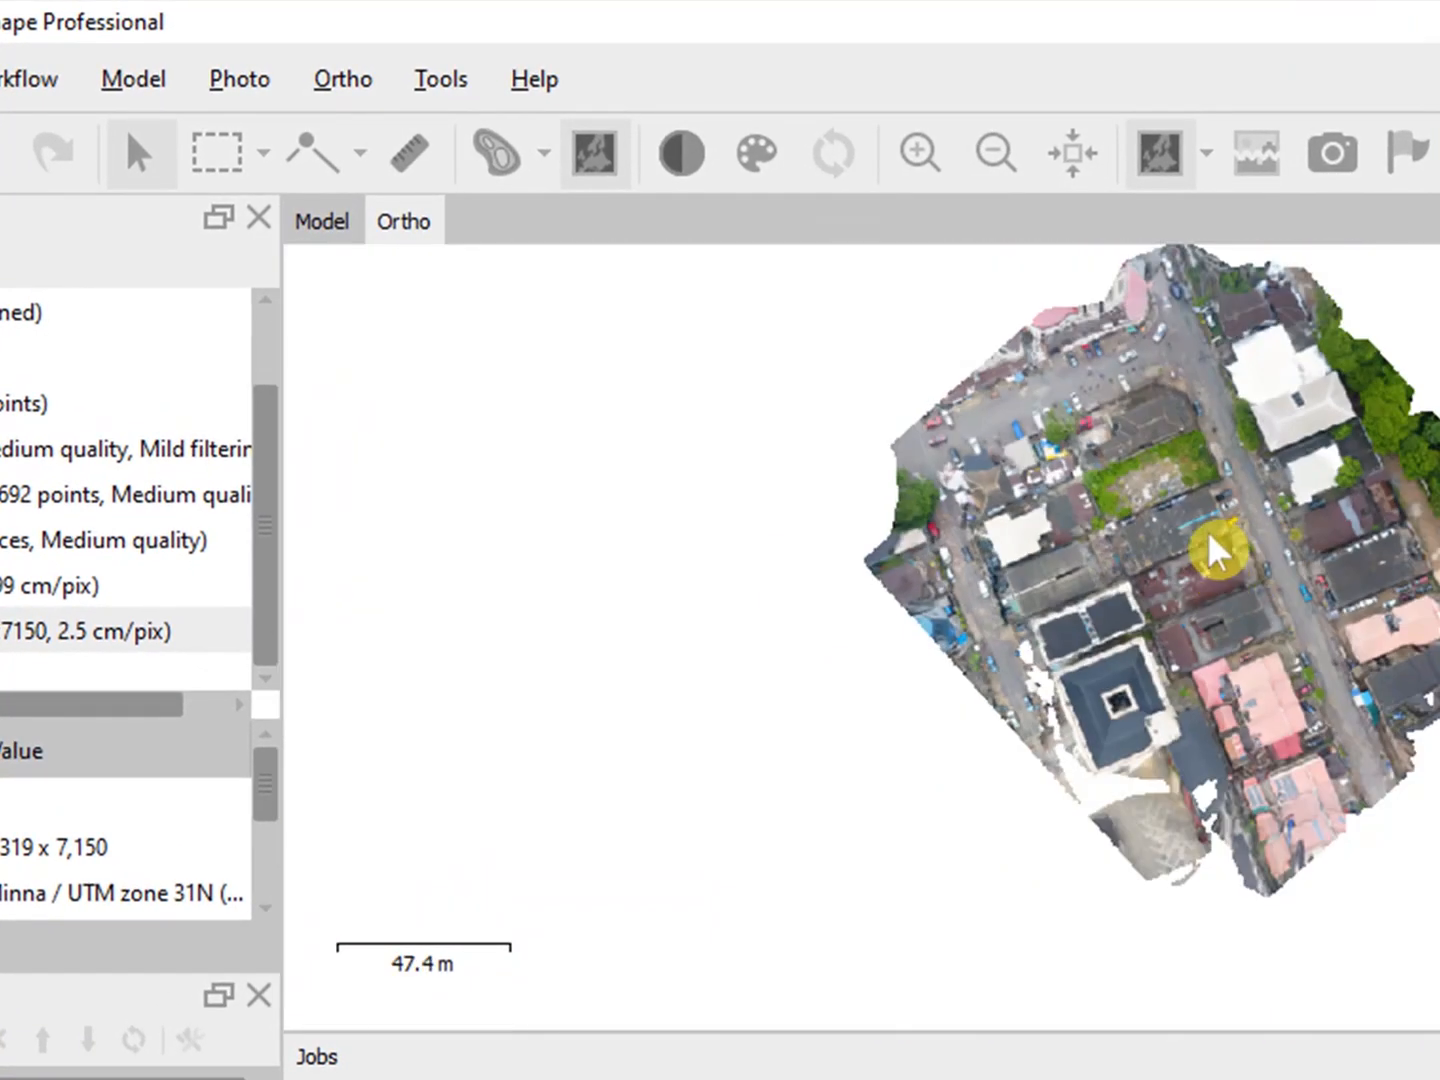
Inspect the orthomosaic's junction, outer edges and building blocks at several scales.
{"action": "scroll", "coordinate": [1139, 448], "scroll_direction": "up", "scroll_amount": 5}
{"action": "left_click_drag", "start_coordinate": [852, 481], "coordinate": [993, 690]}
{"action": "scroll", "coordinate": [1141, 411], "scroll_direction": "up", "scroll_amount": 4}
{"action": "scroll", "coordinate": [1115, 436], "scroll_direction": "down", "scroll_amount": 7}
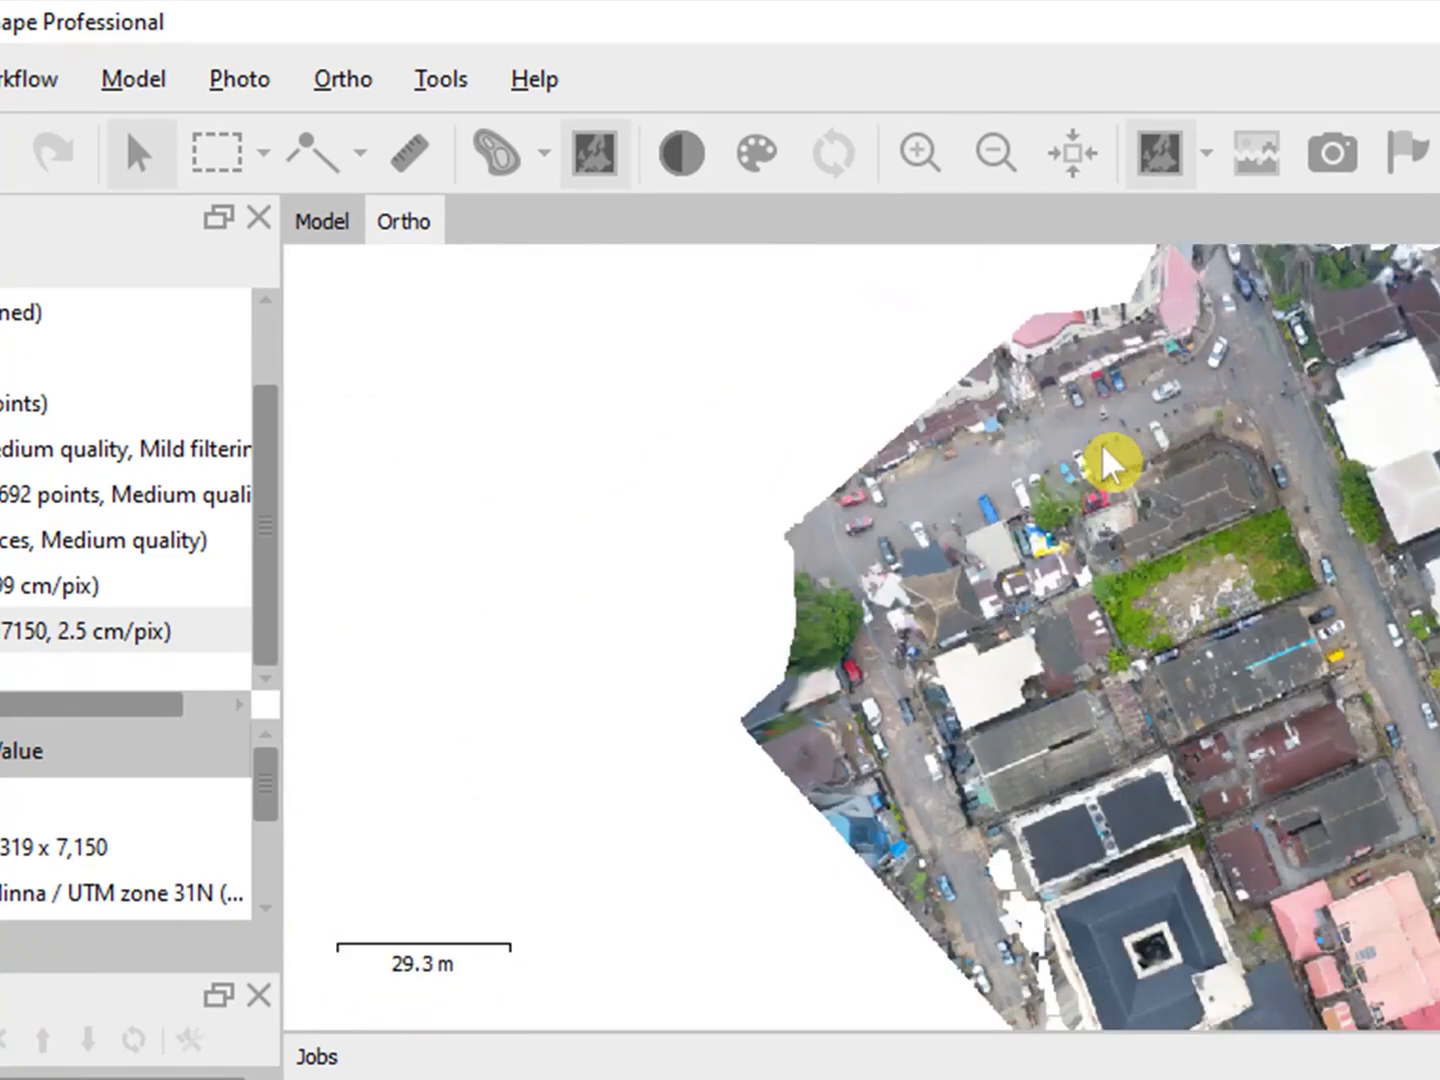
{"action": "scroll", "coordinate": [1211, 370], "scroll_direction": "down", "scroll_amount": 3}
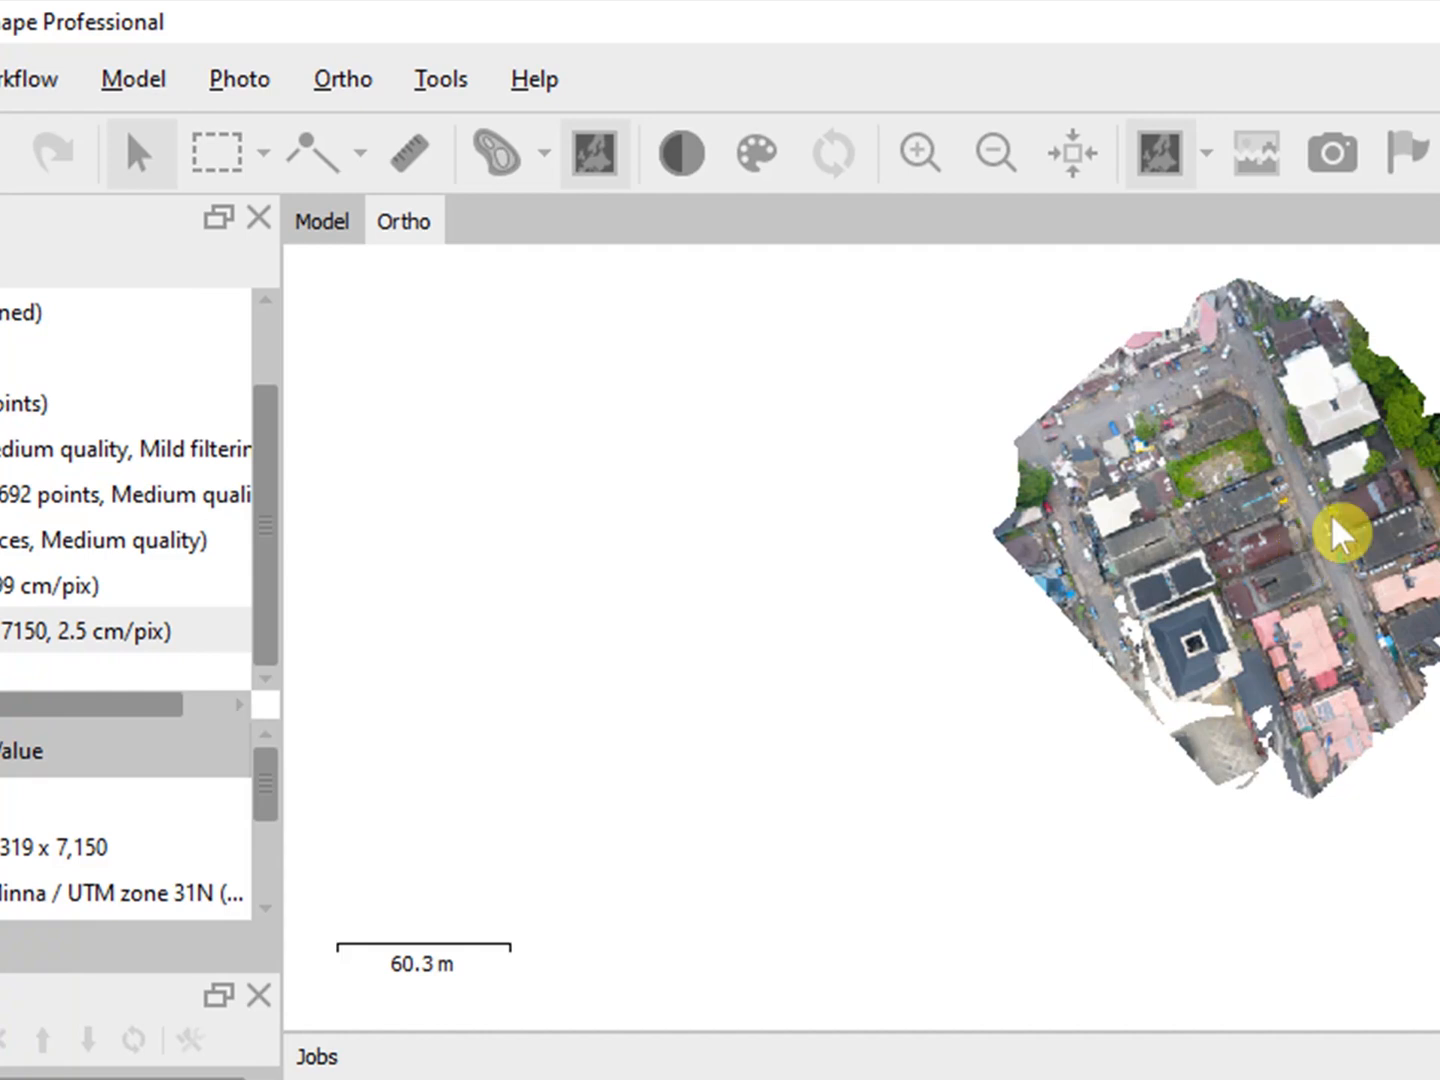
{"action": "scroll", "coordinate": [1309, 550], "scroll_direction": "up", "scroll_amount": 4}
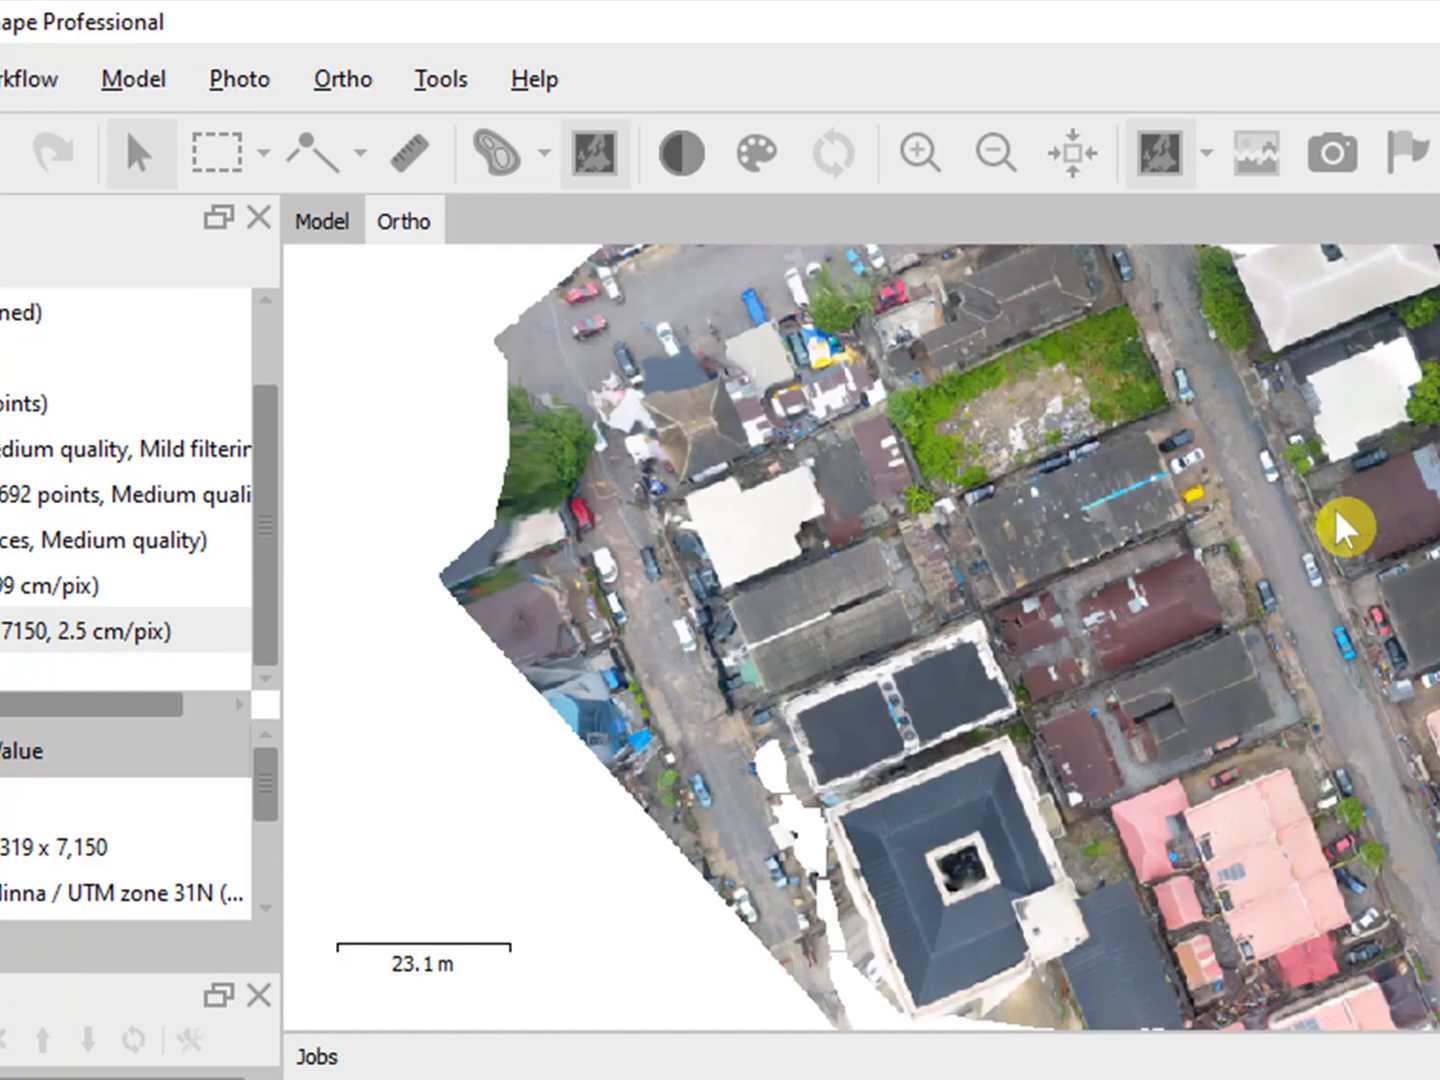
Start a JPEG/TIFF/PNG export of the orthomosaic with WGS 84 (EPSG::4326) as the coordinate system.
{"action": "right_click", "coordinate": [163, 645]}
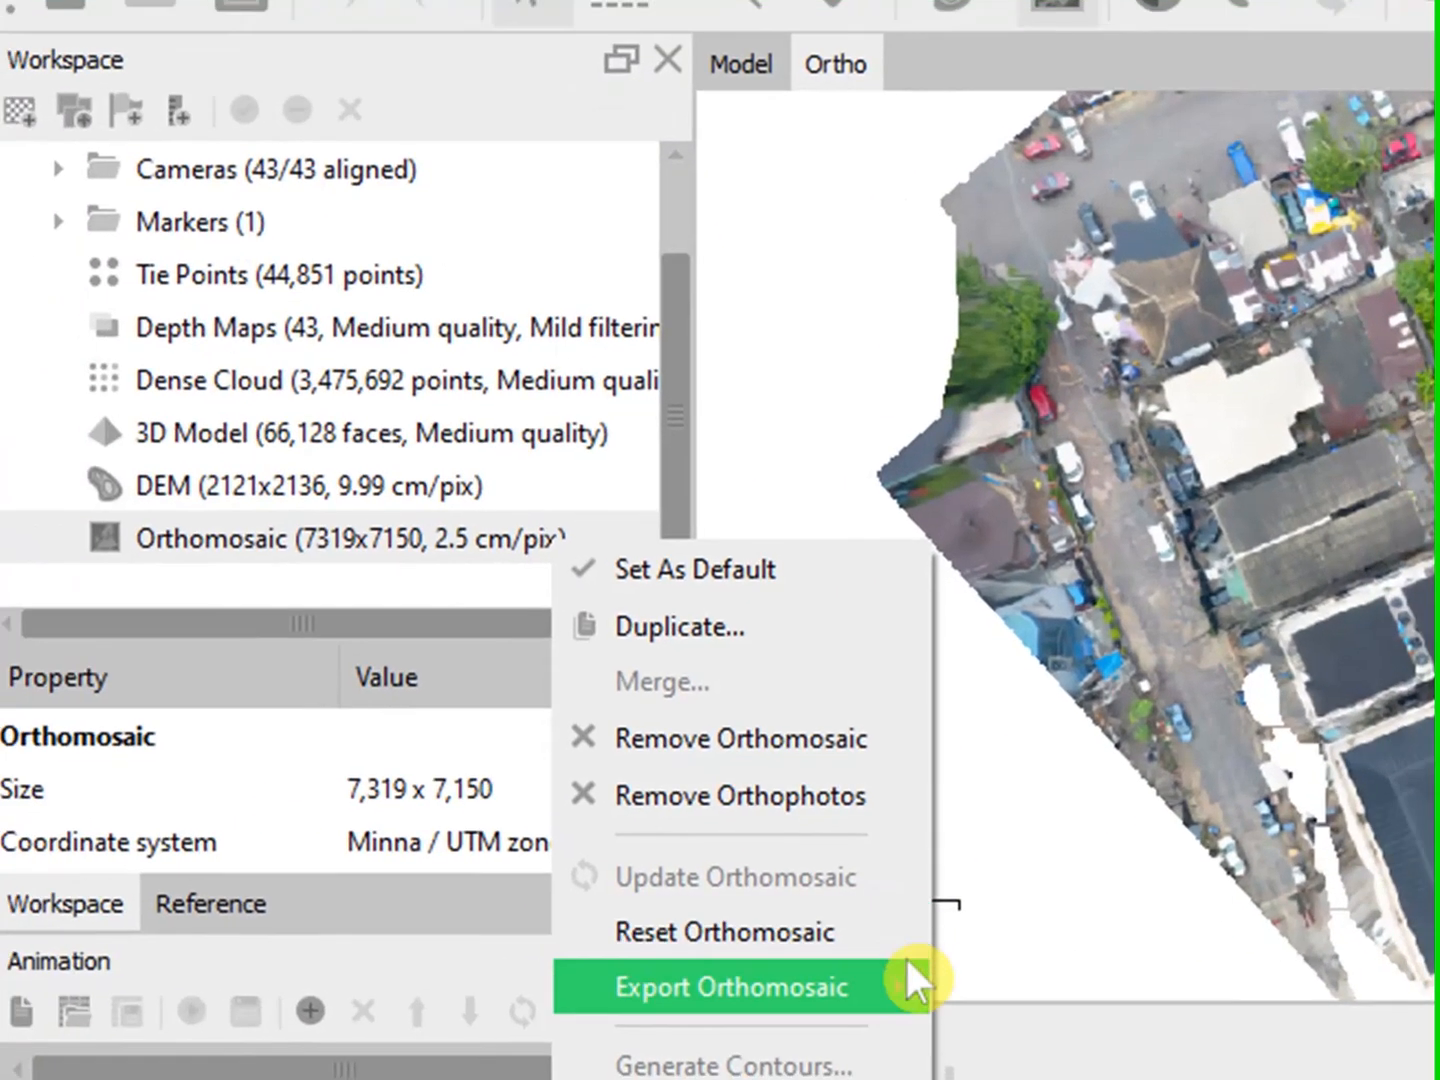
{"action": "mouse_move", "coordinate": [877, 992]}
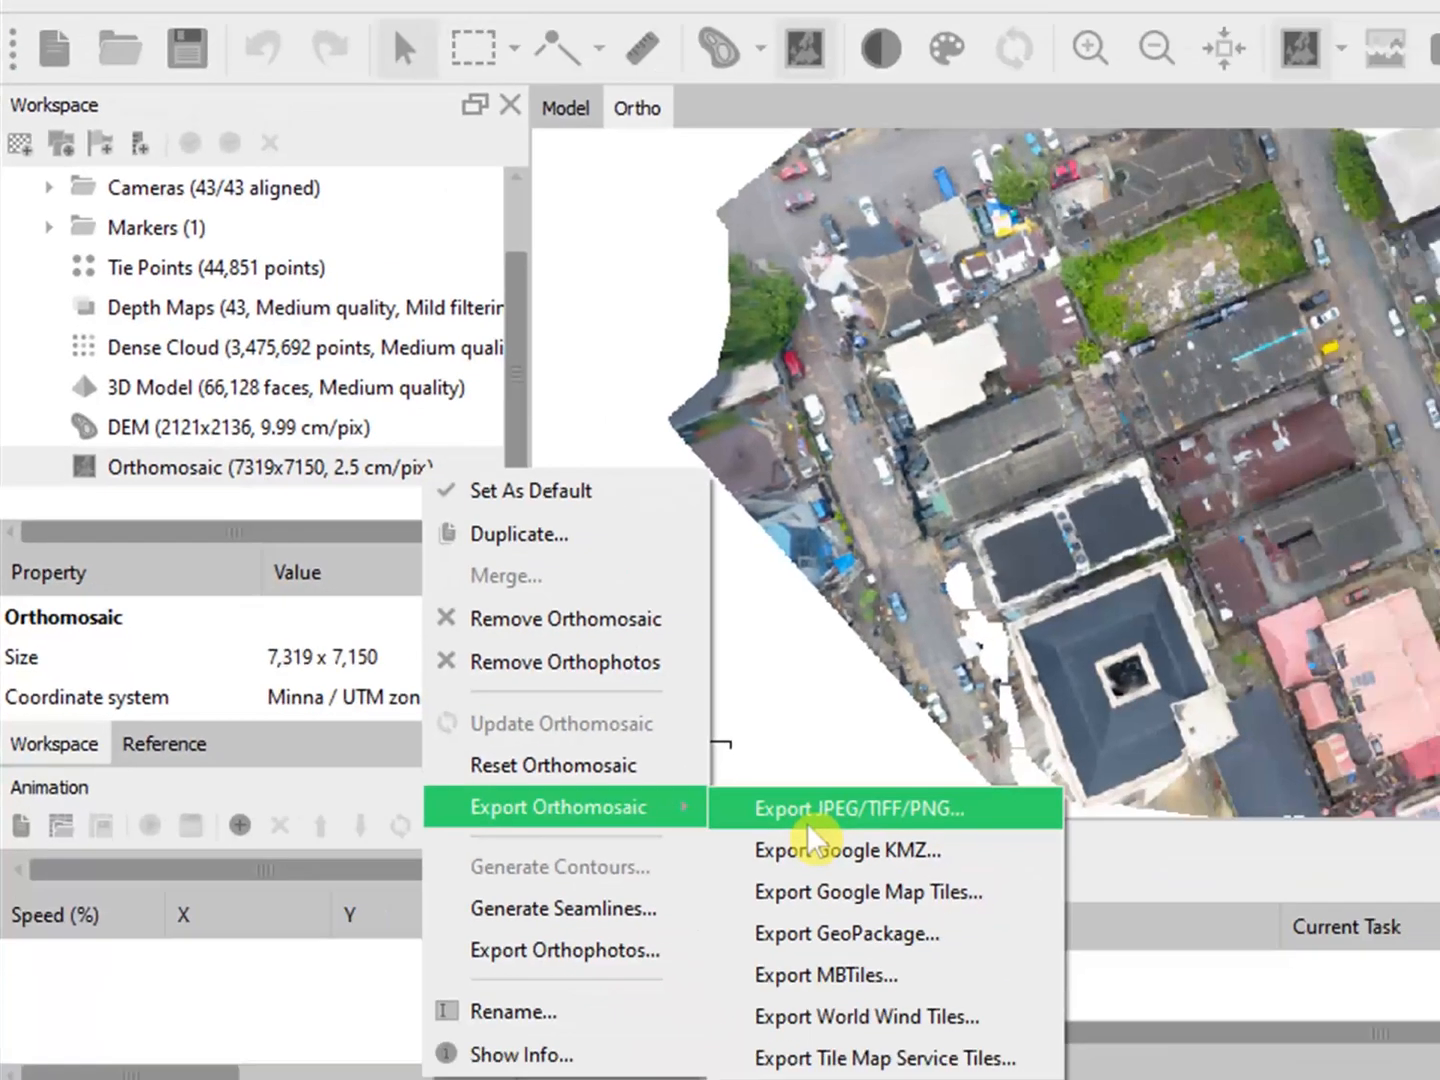
{"action": "left_click", "coordinate": [1069, 996]}
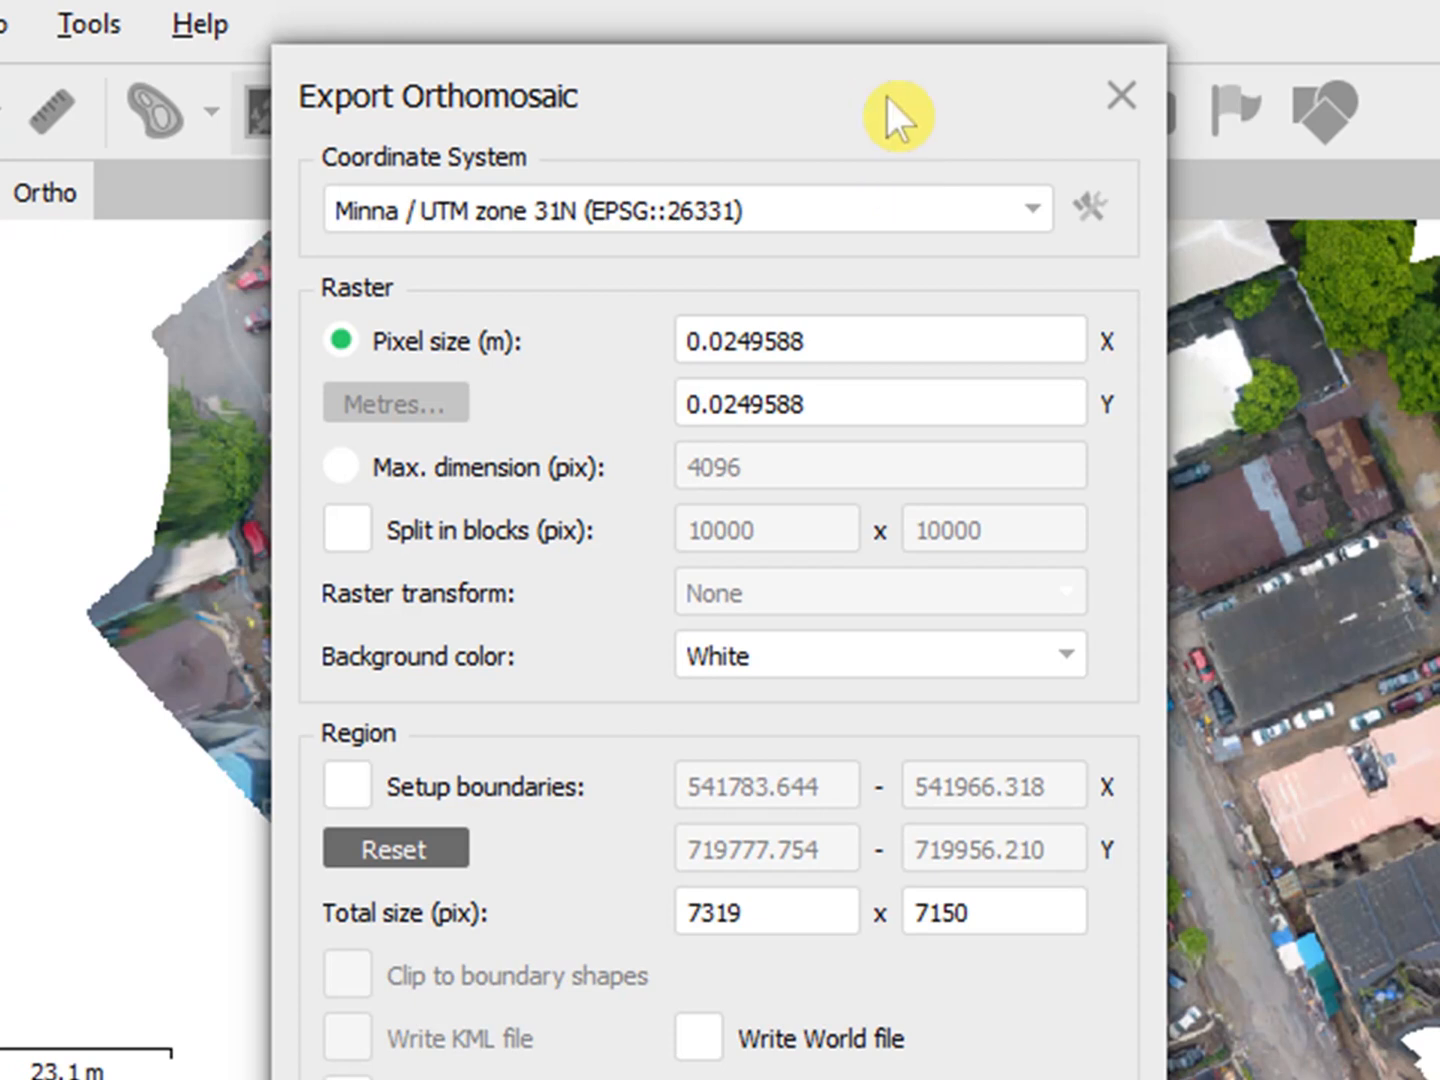
{"action": "left_click", "coordinate": [1038, 205]}
{"action": "left_click", "coordinate": [779, 301]}
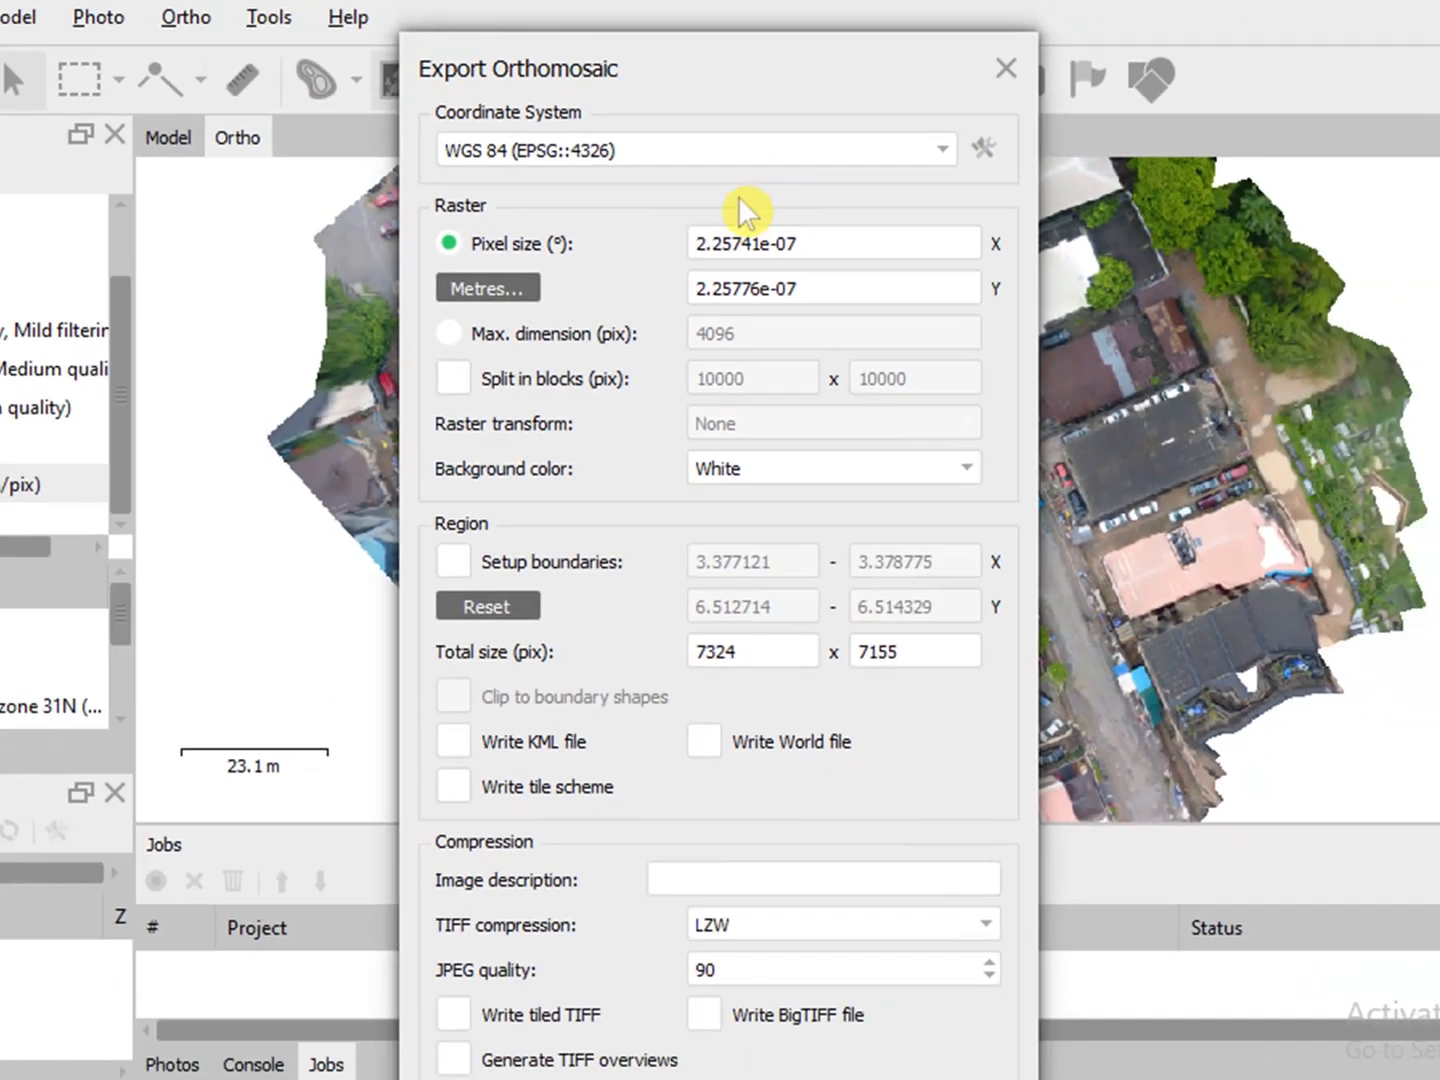
Set the TIFF compression to JPEG and export the orthomosaic as YABA.tif.
{"action": "scroll", "coordinate": [842, 849], "scroll_direction": "down", "scroll_amount": 1}
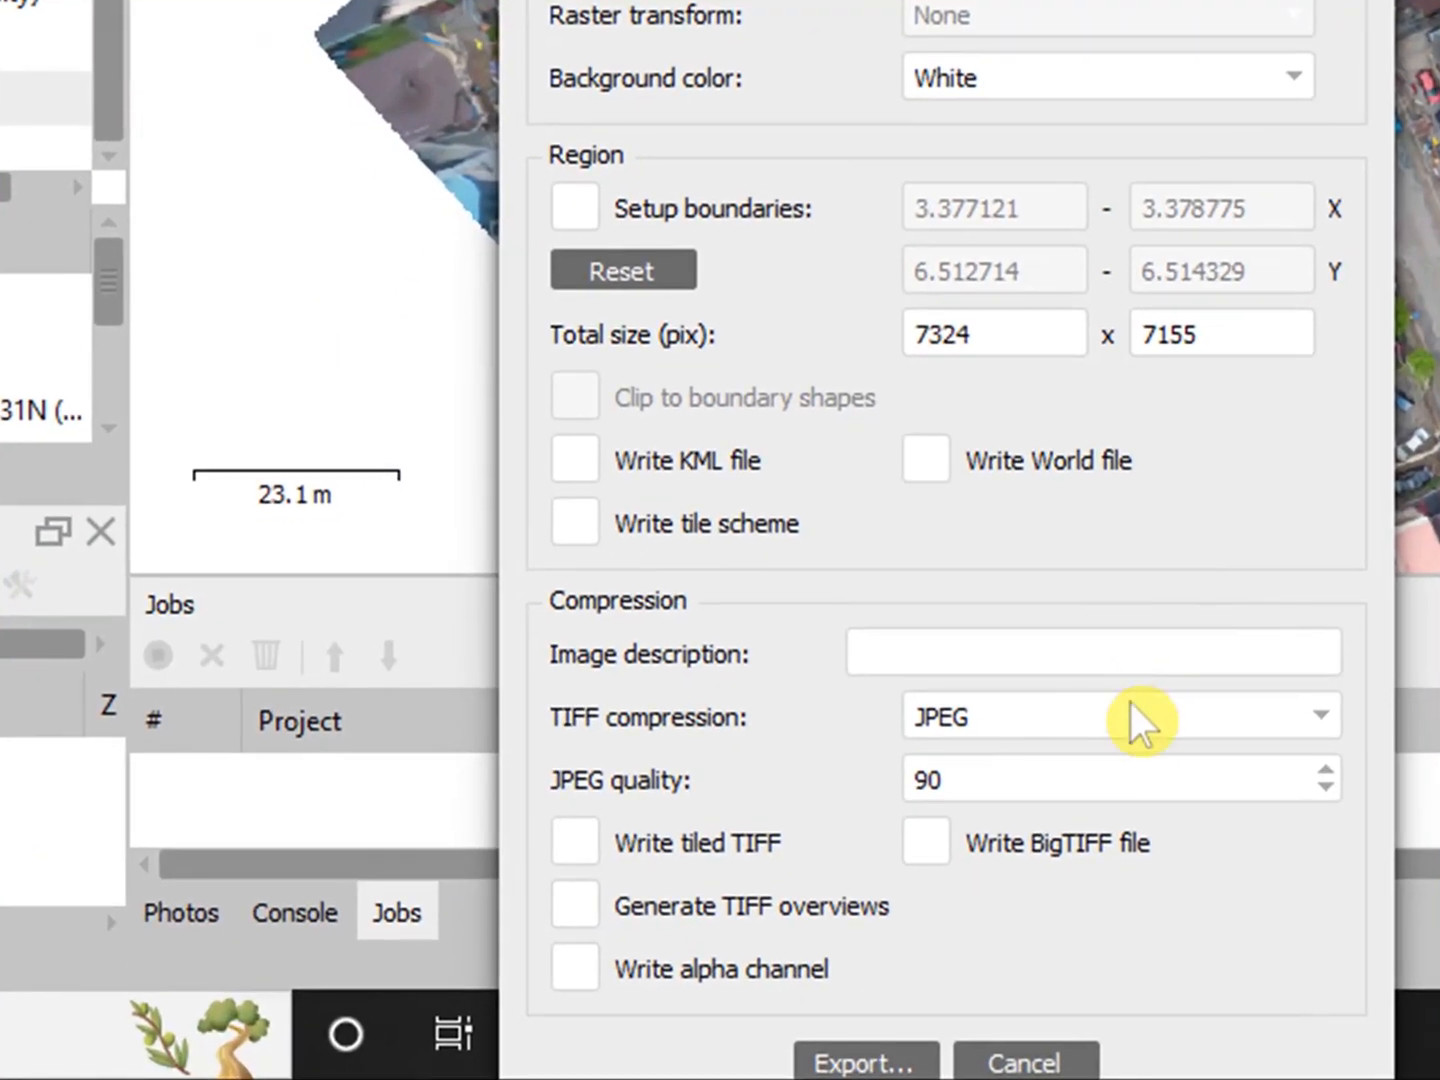
{"action": "left_click", "coordinate": [1050, 762]}
{"action": "left_click", "coordinate": [1050, 761]}
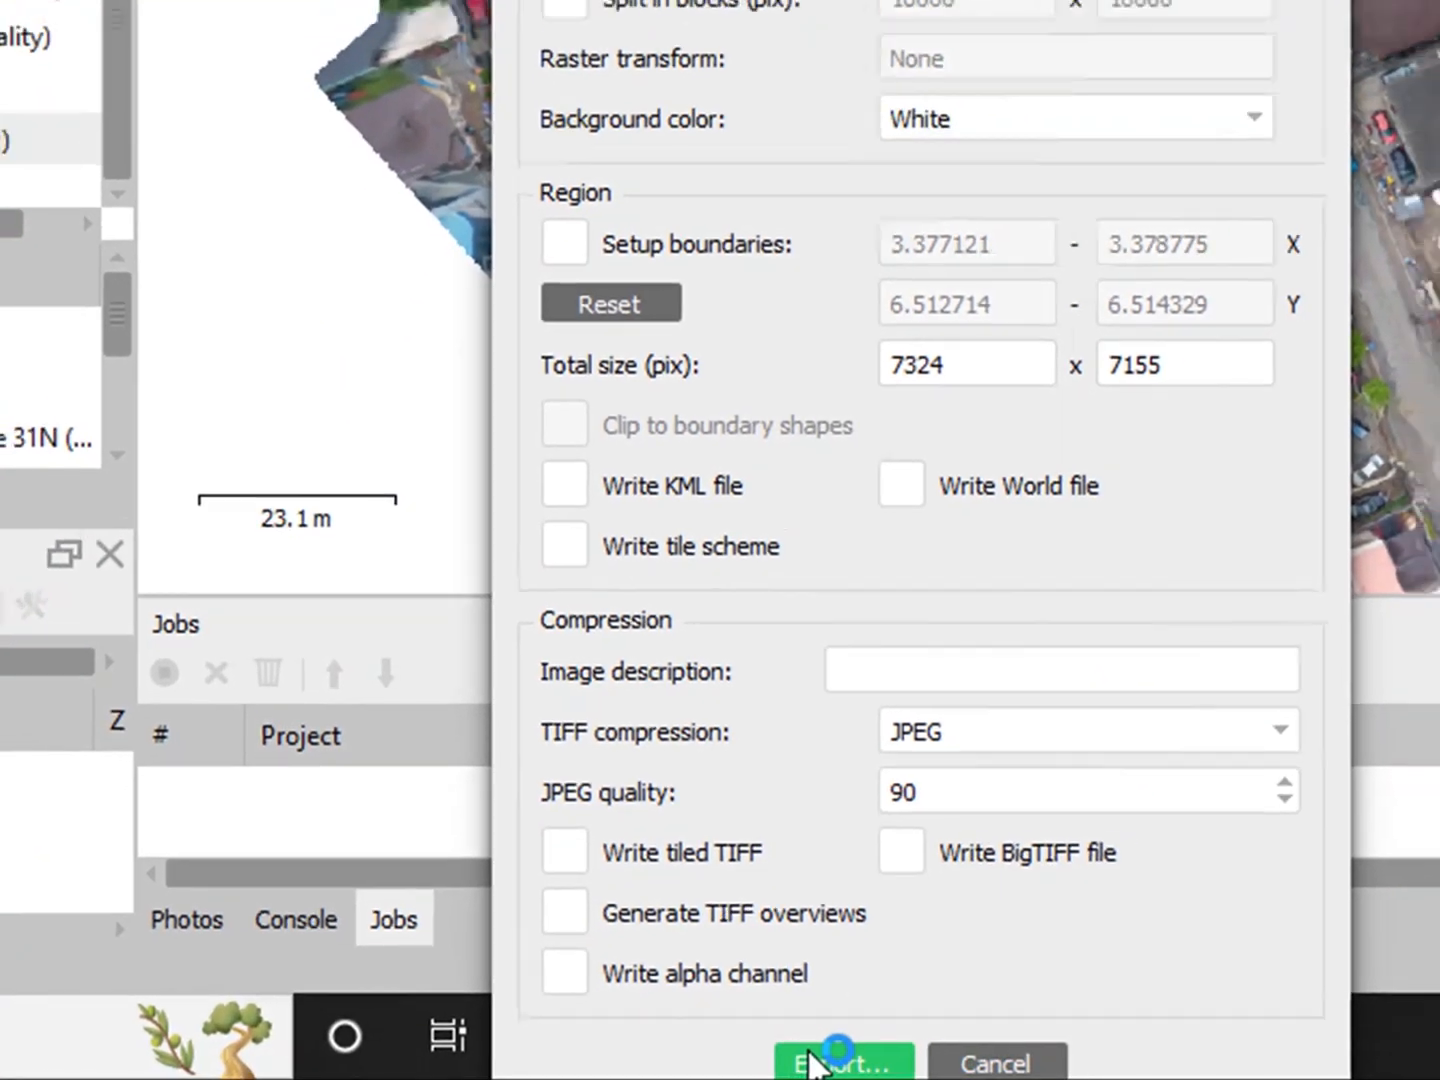
{"action": "left_click", "coordinate": [866, 1062]}
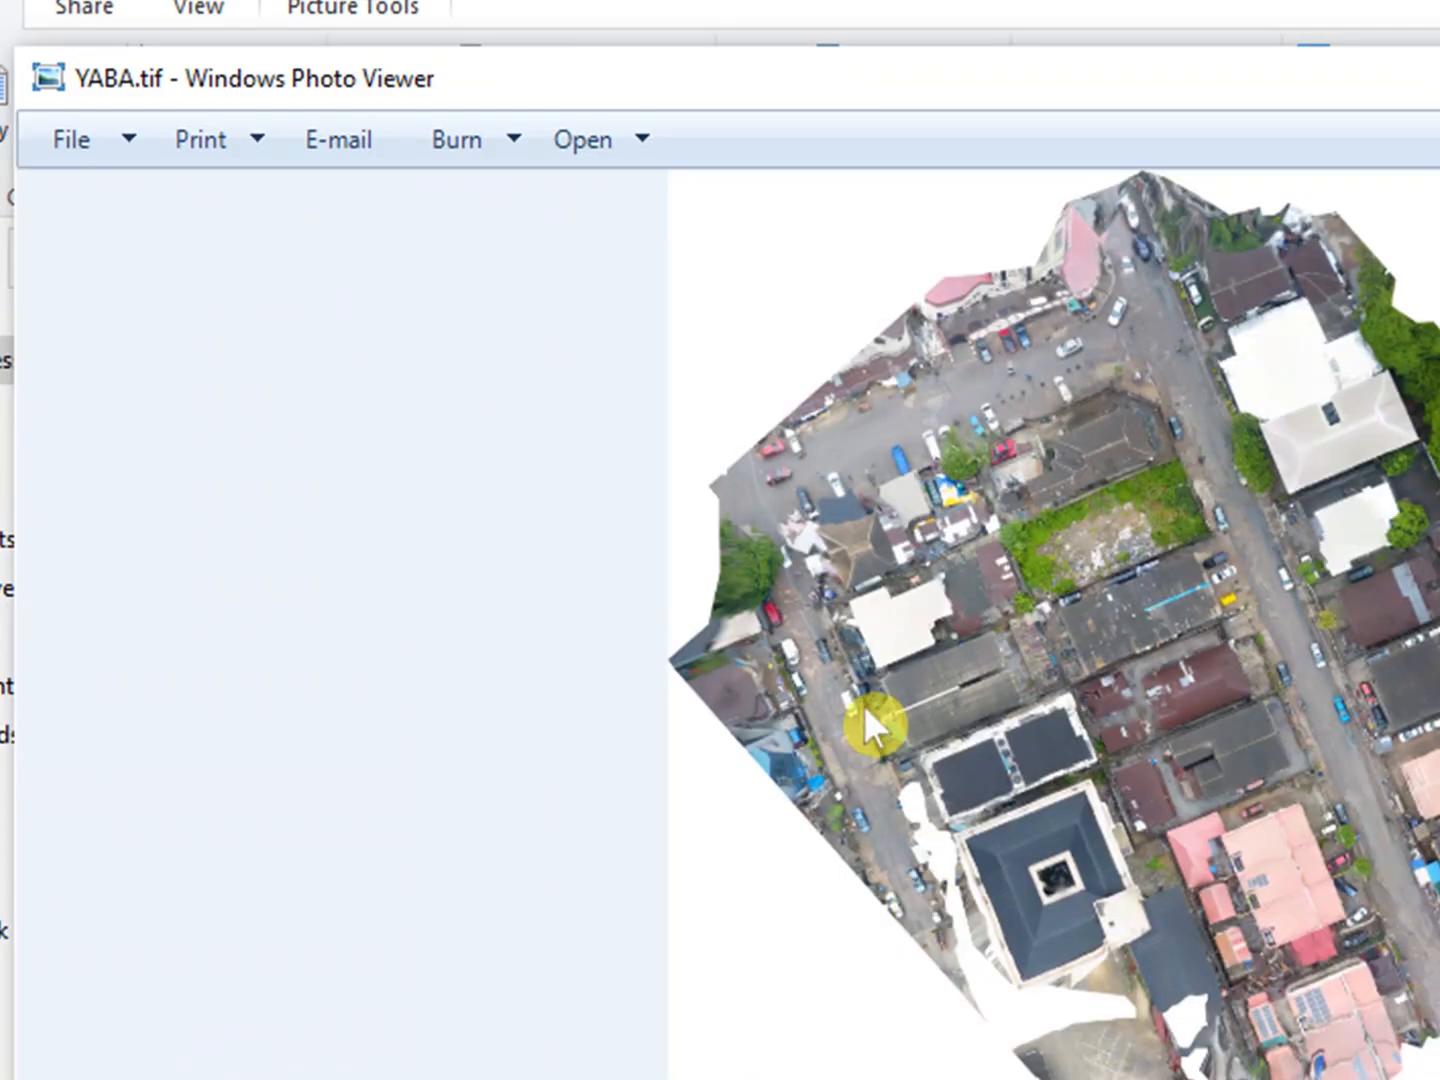
Examine the exported YABA.tif in Windows Photo Viewer, checking the roof with the blue strip up close.
{"action": "scroll", "coordinate": [1141, 601], "scroll_direction": "up", "scroll_amount": 2}
{"action": "scroll", "coordinate": [1155, 618], "scroll_direction": "up", "scroll_amount": 2}
{"action": "scroll", "coordinate": [1160, 620], "scroll_direction": "up", "scroll_amount": 3}
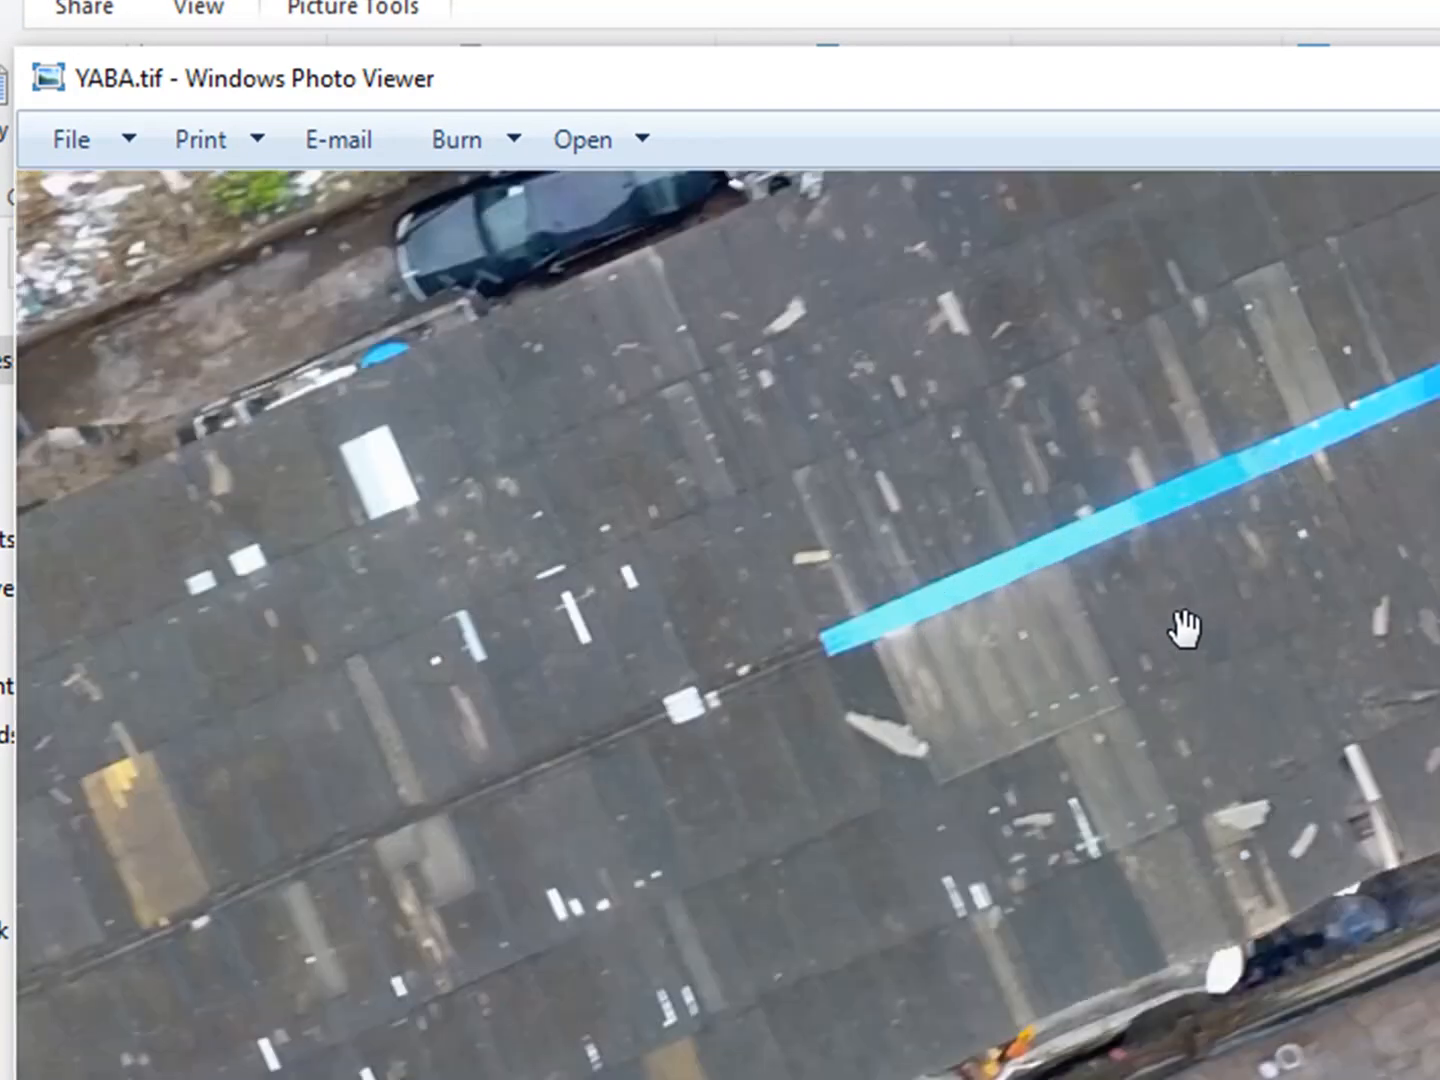
{"action": "scroll", "coordinate": [1256, 612], "scroll_direction": "down", "scroll_amount": 5}
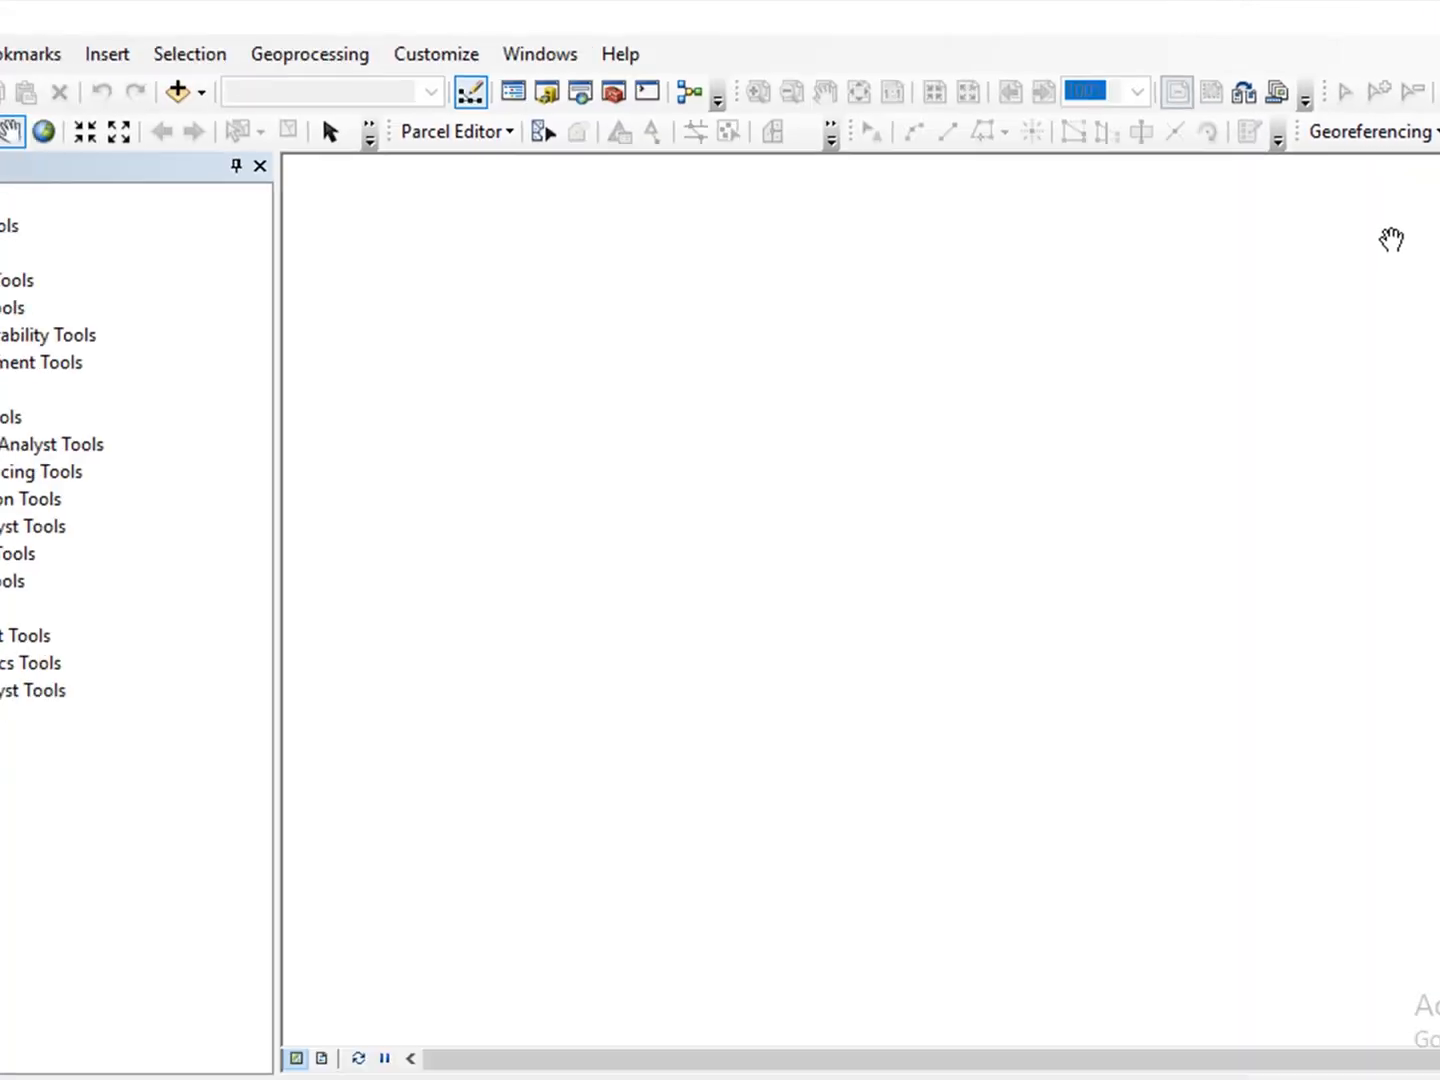
Switch to ArcMap and add the exported YABA.tif to the empty map.
{"action": "left_click", "coordinate": [213, 89]}
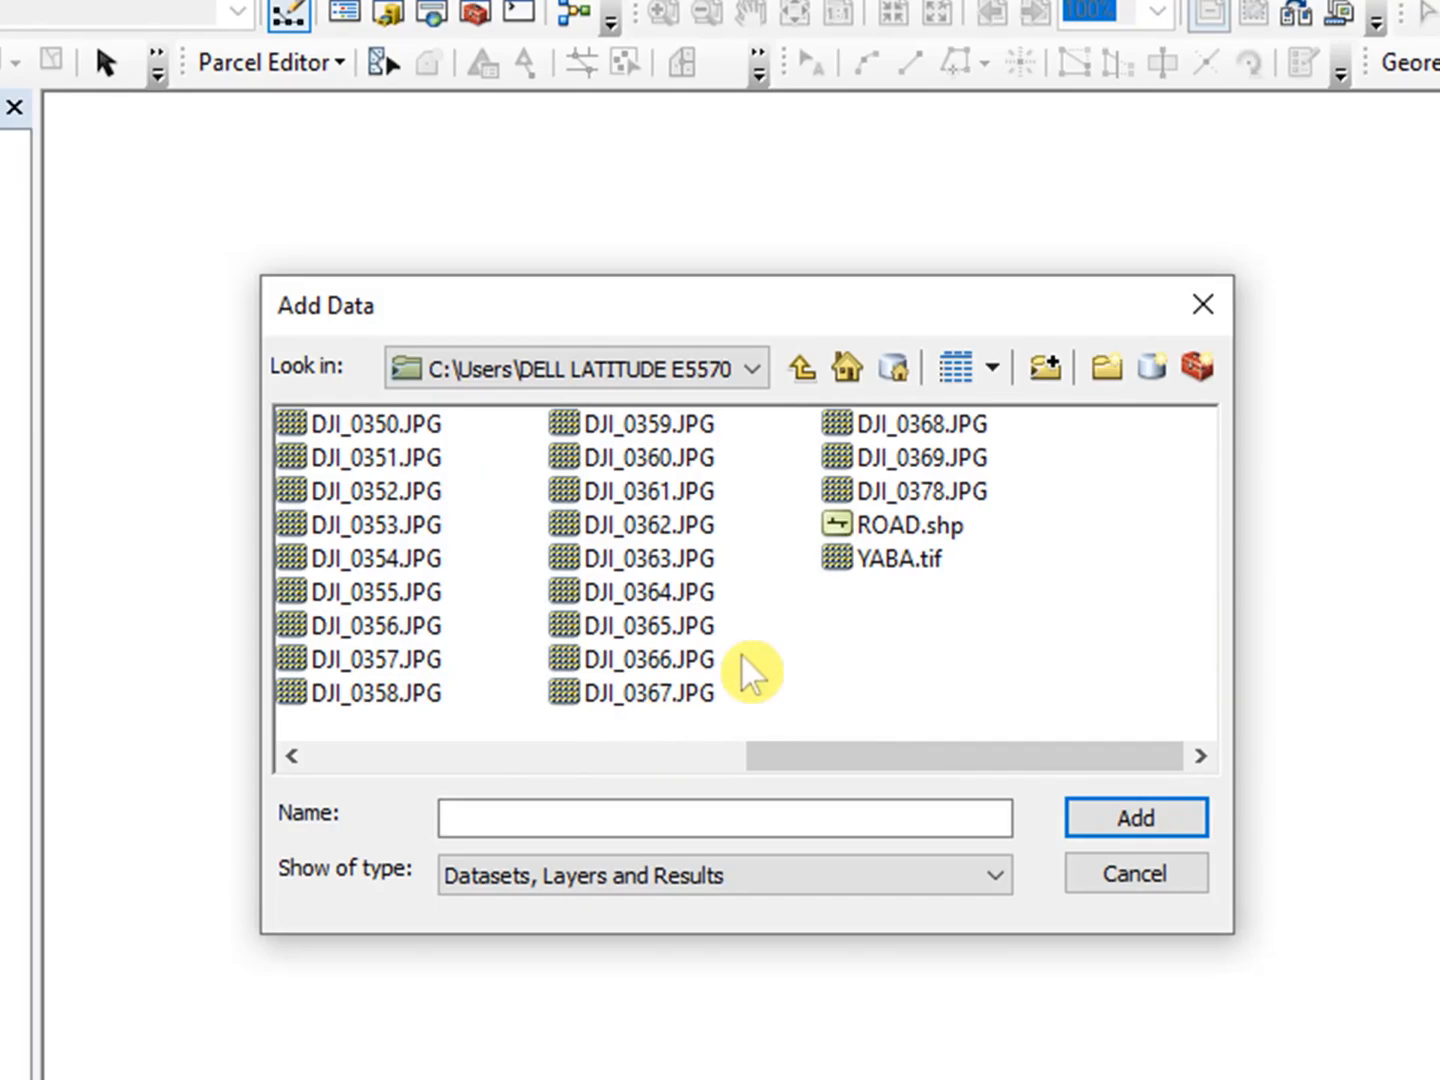
{"action": "left_click", "coordinate": [1047, 629]}
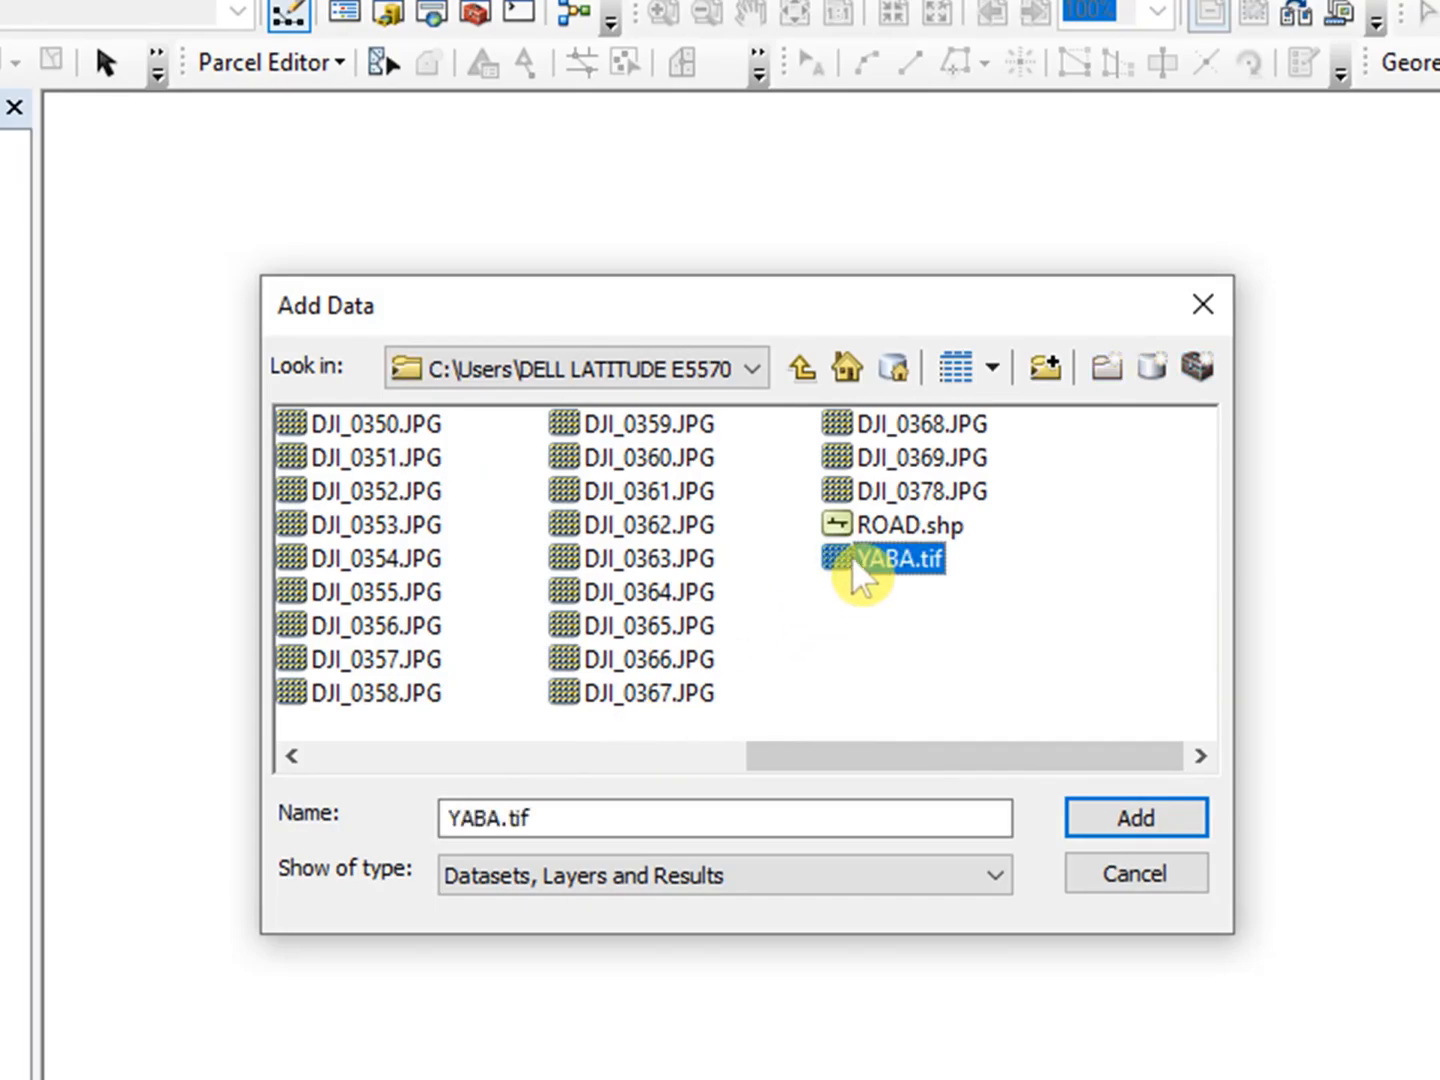
{"action": "left_click", "coordinate": [1170, 814]}
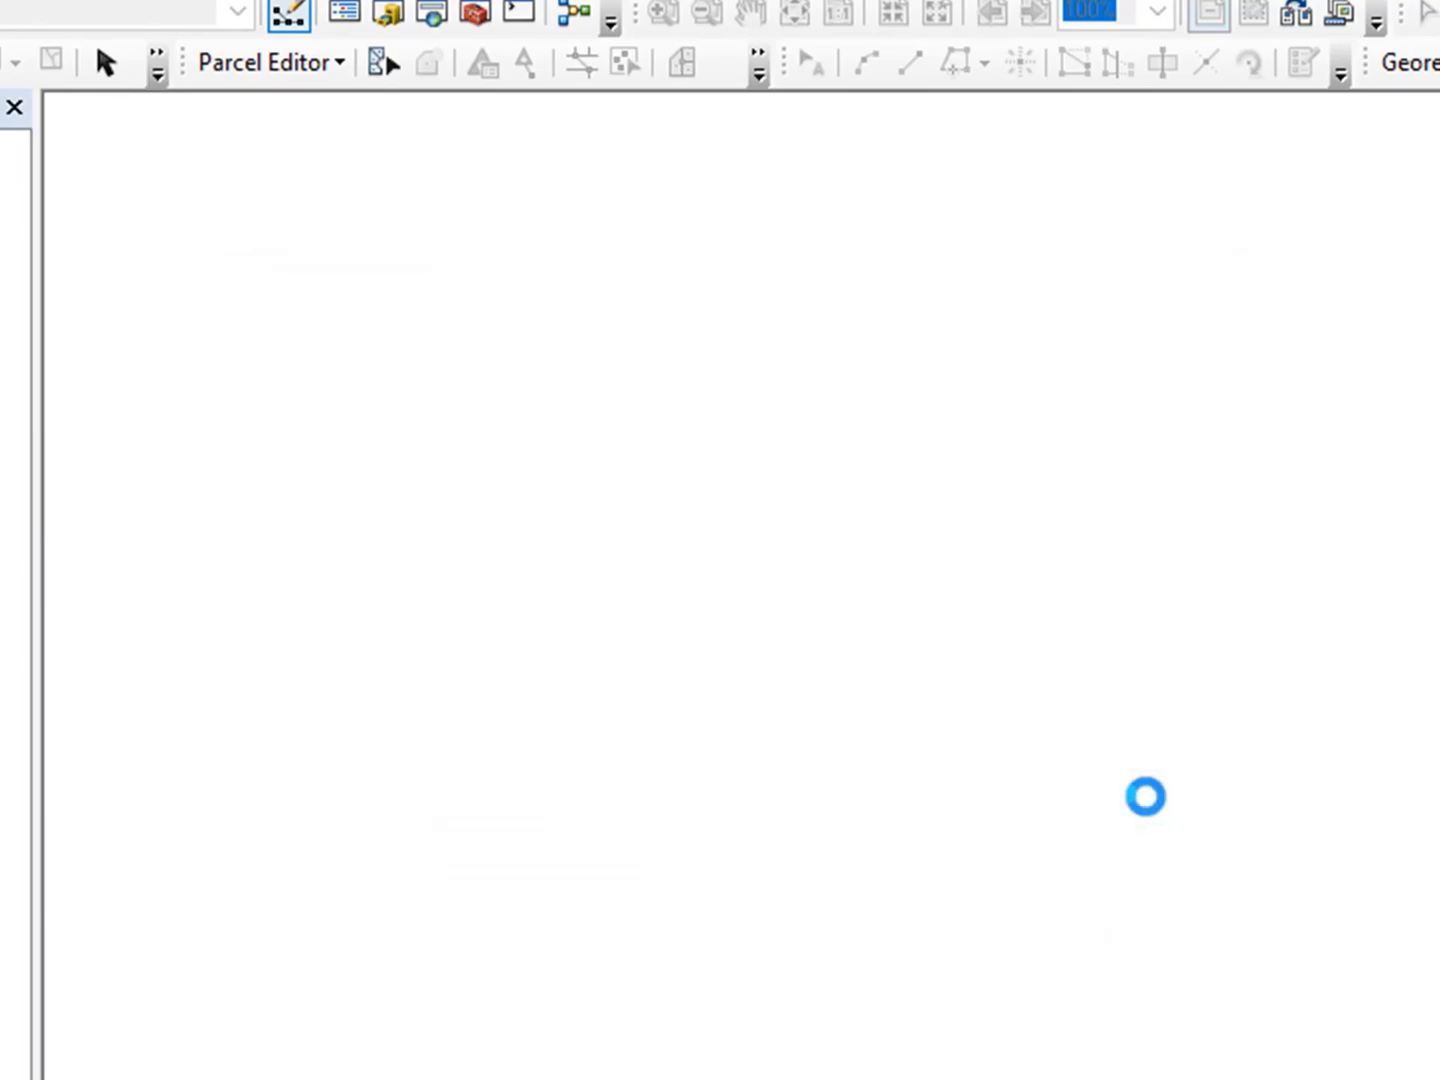